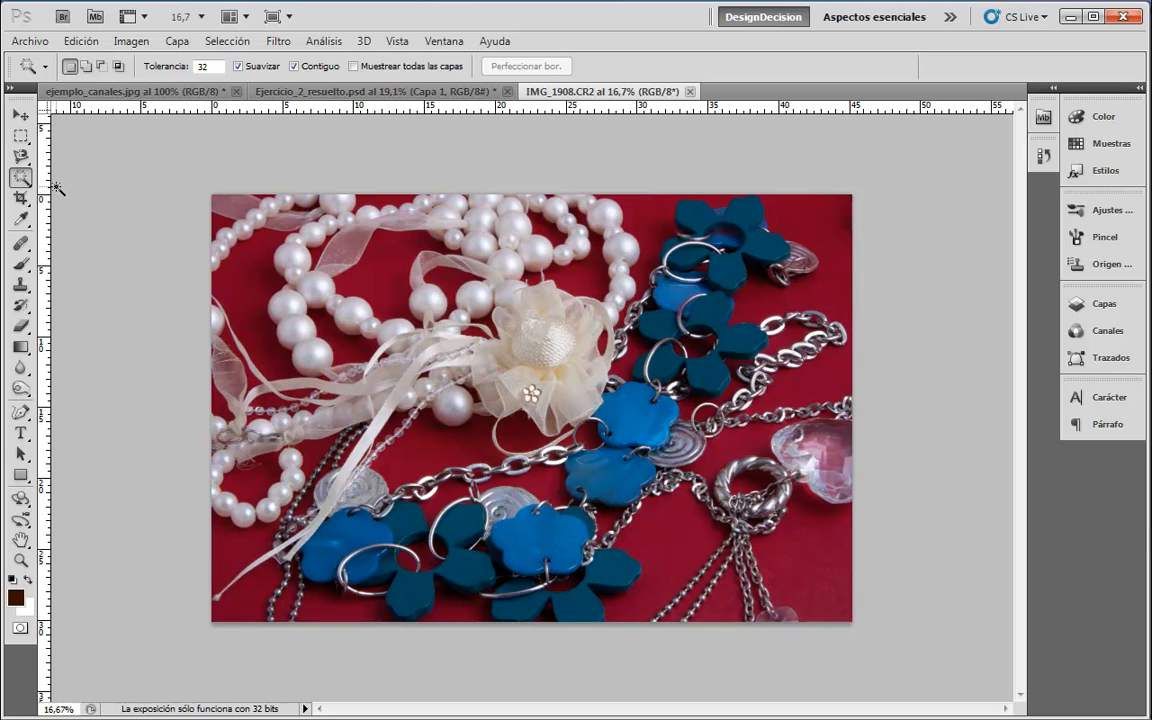
Step: Select the red background area enclosed by the leftmost pearl strand using the Magic Wand at a tolerance of 32
click(25, 180)
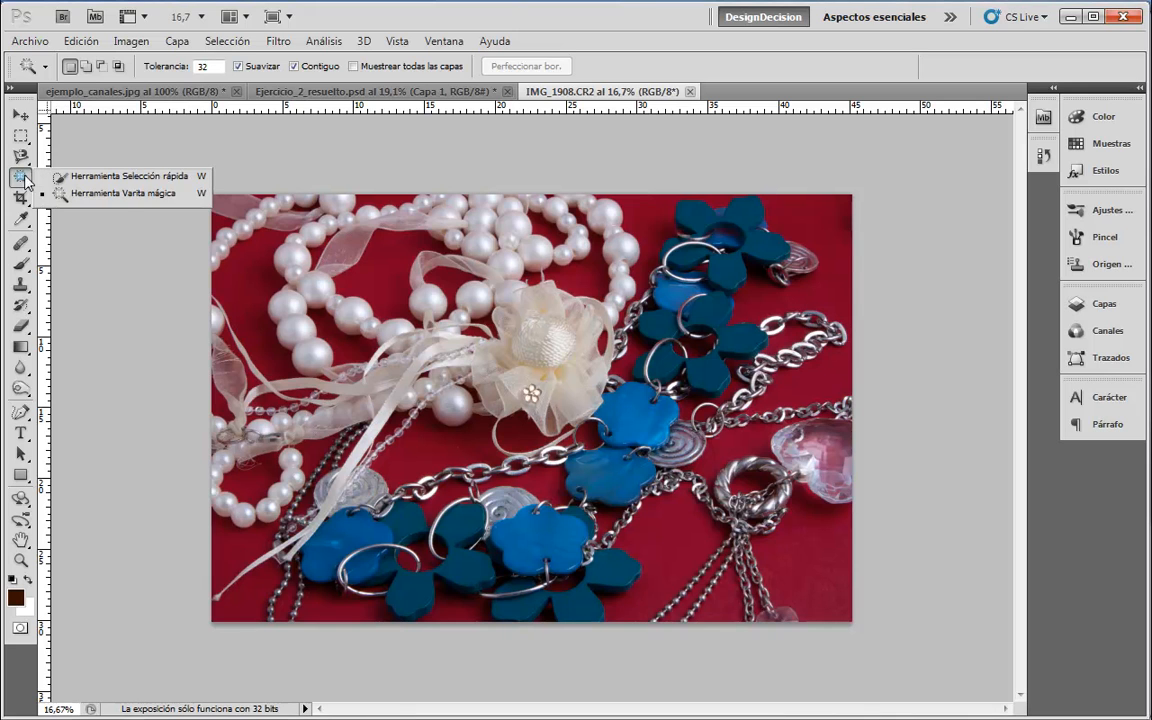
click(114, 195)
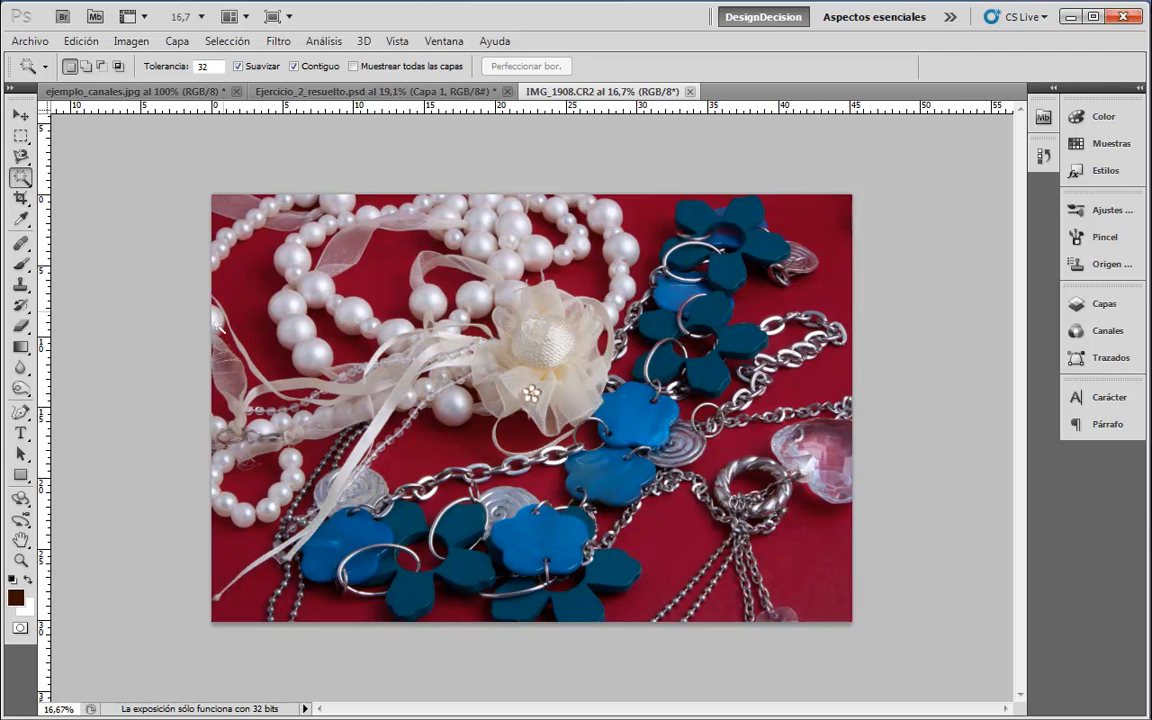
click(244, 292)
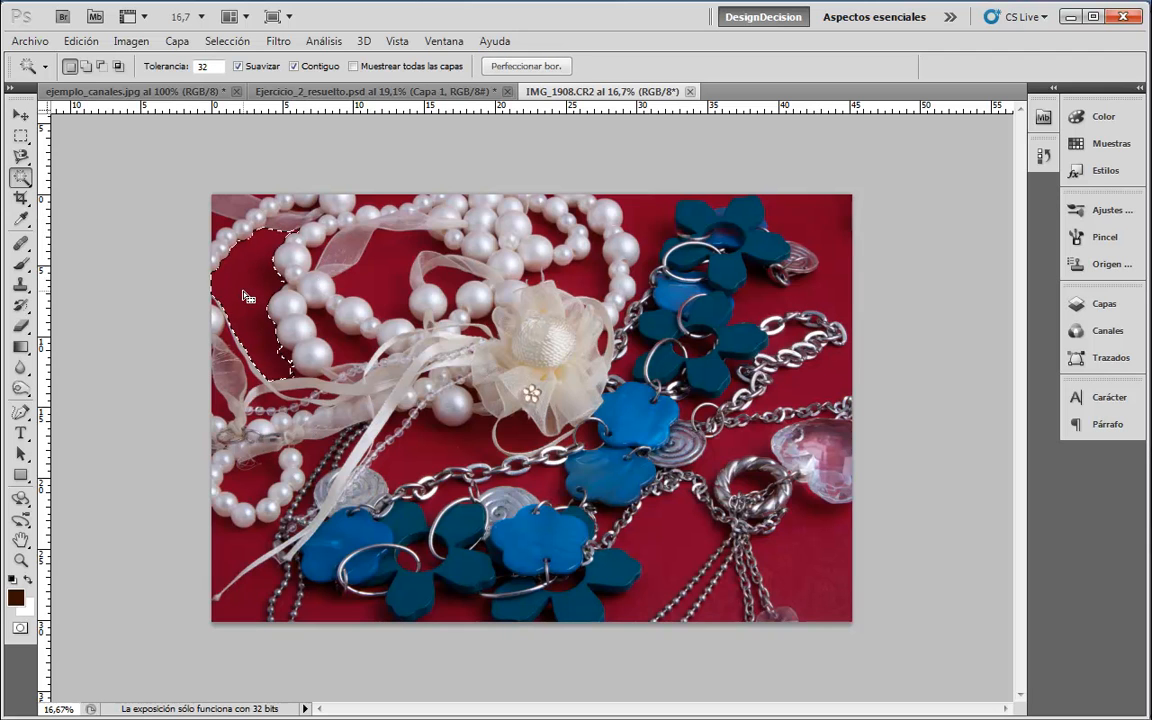
Step: Try reselecting the red background beside the large pearls with the Magic Wand tolerance set to 100, and undo that selection
click(20, 560)
drag(300, 399, 322, 399)
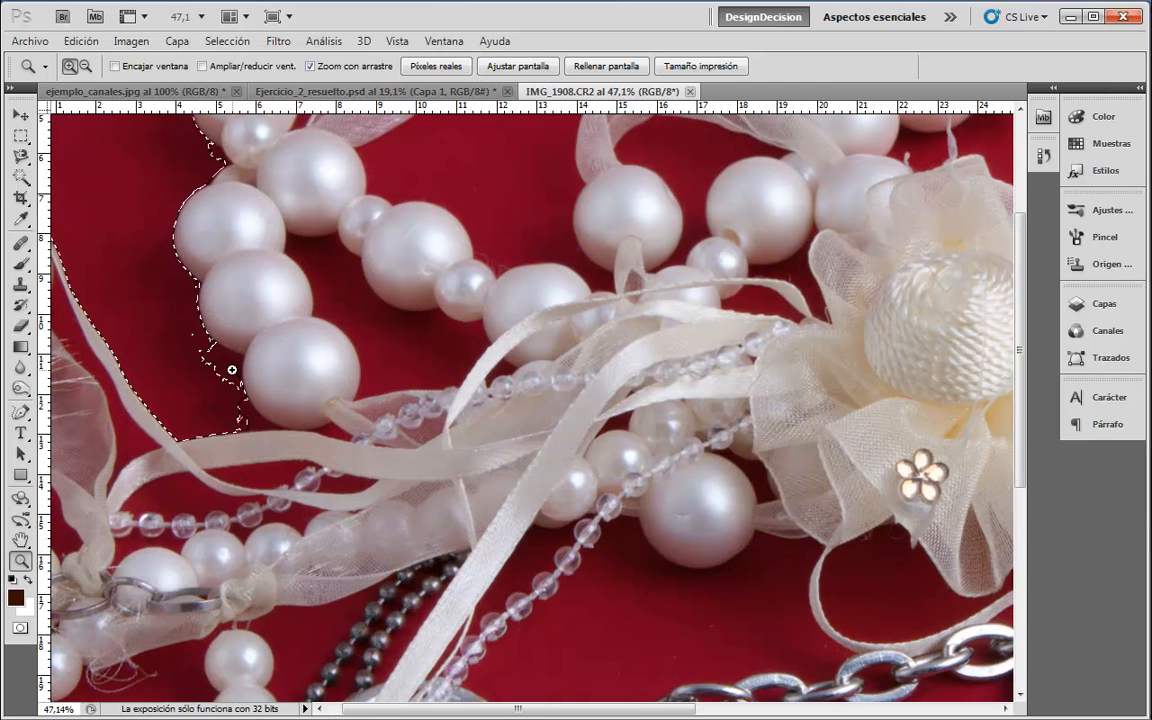
click(21, 178)
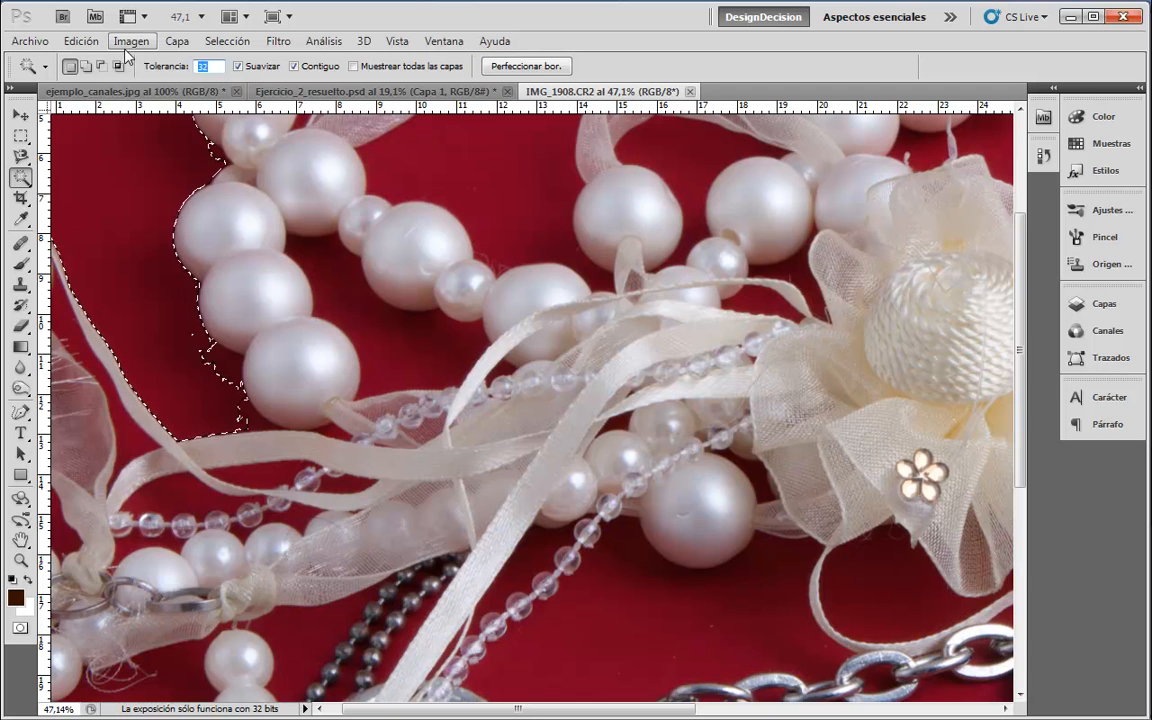
text(100)
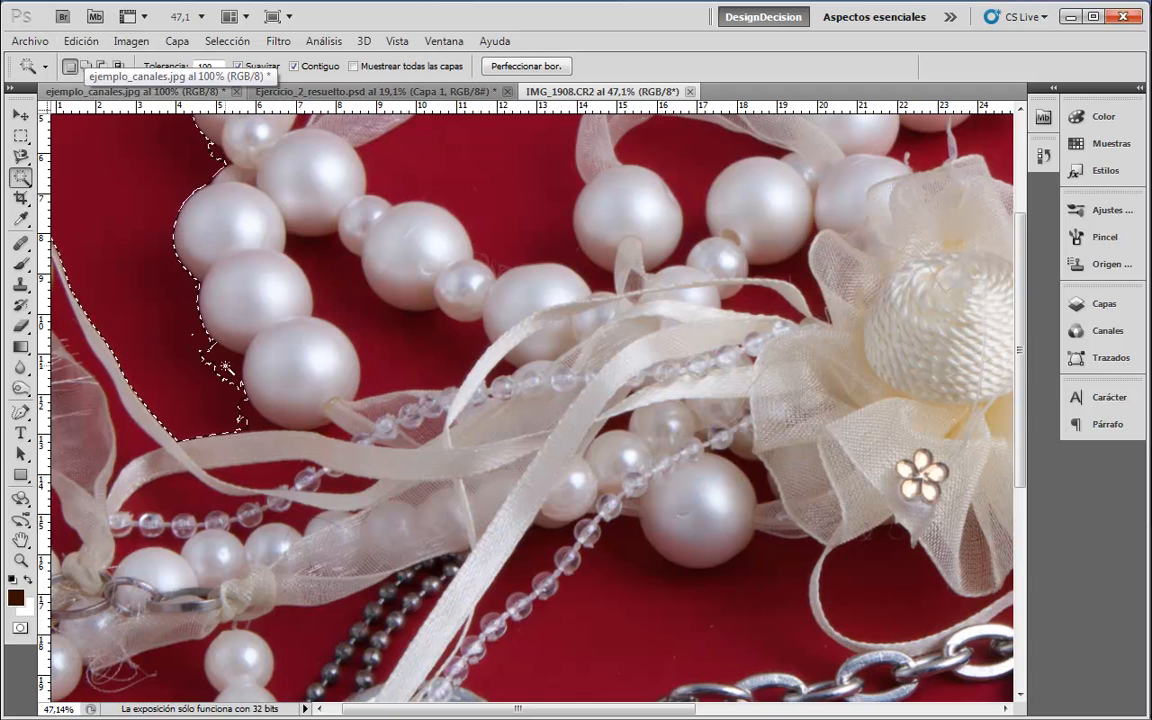
click(223, 373)
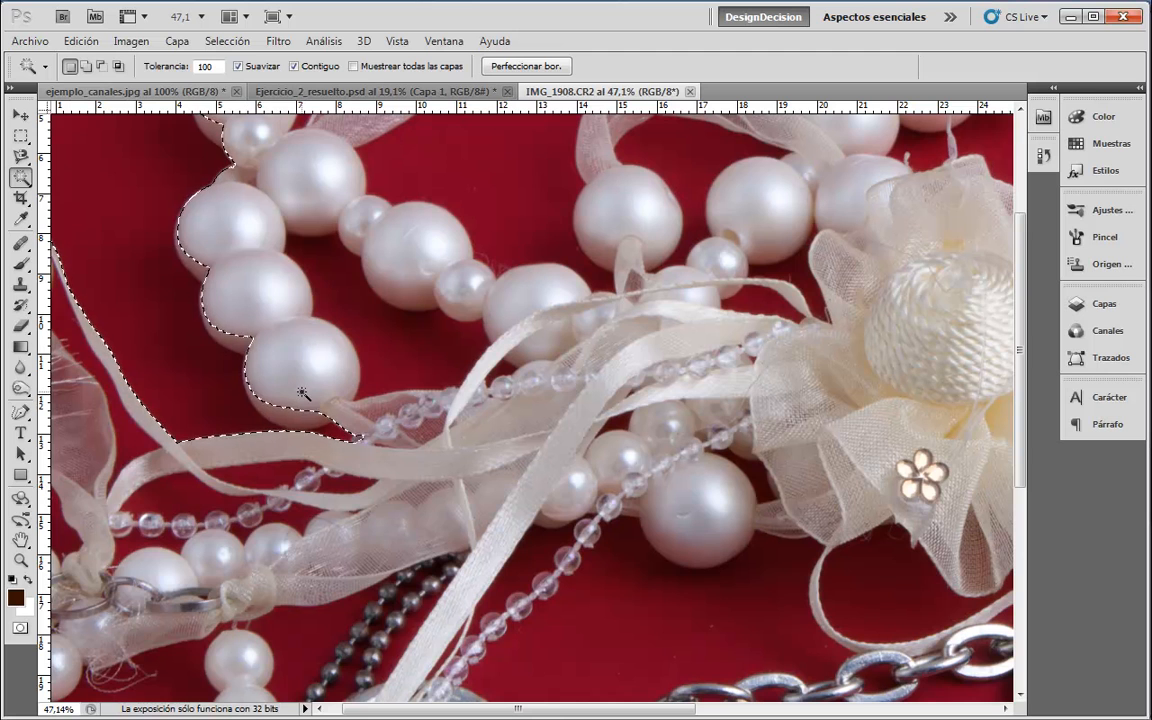
key(ctrl+z)
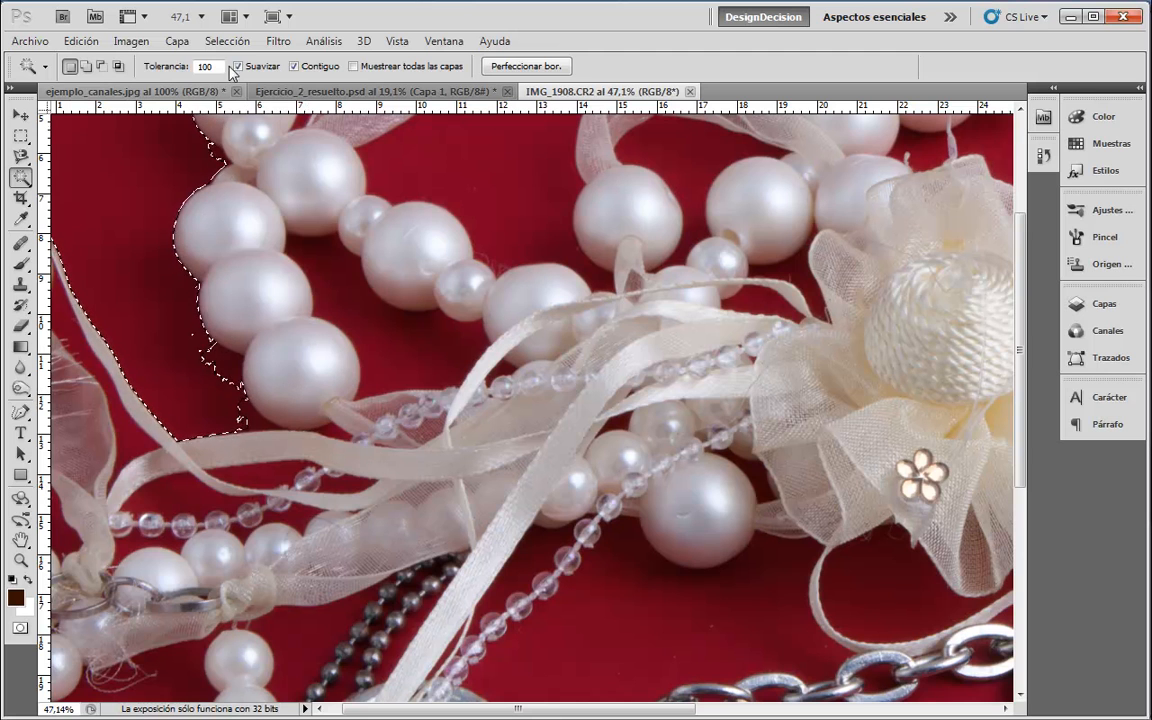
Step: Set the Magic Wand tolerance to 50 and reselect the red background beside the large pearls
click(181, 65)
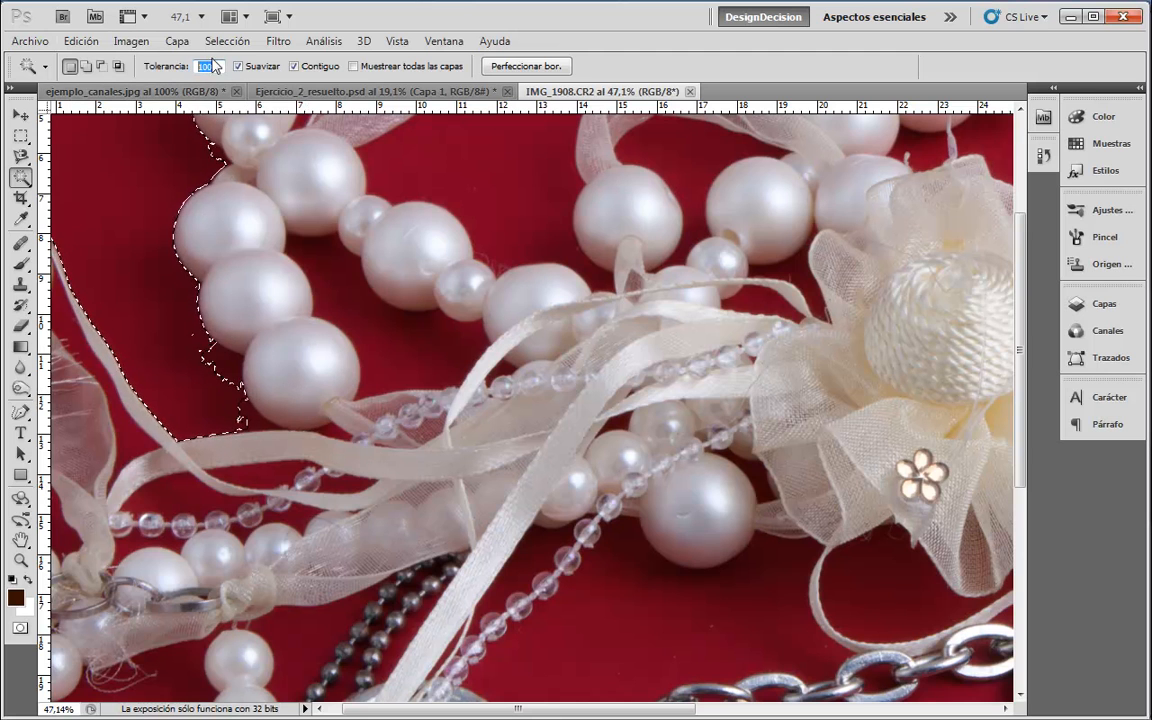
text(50)
click(208, 341)
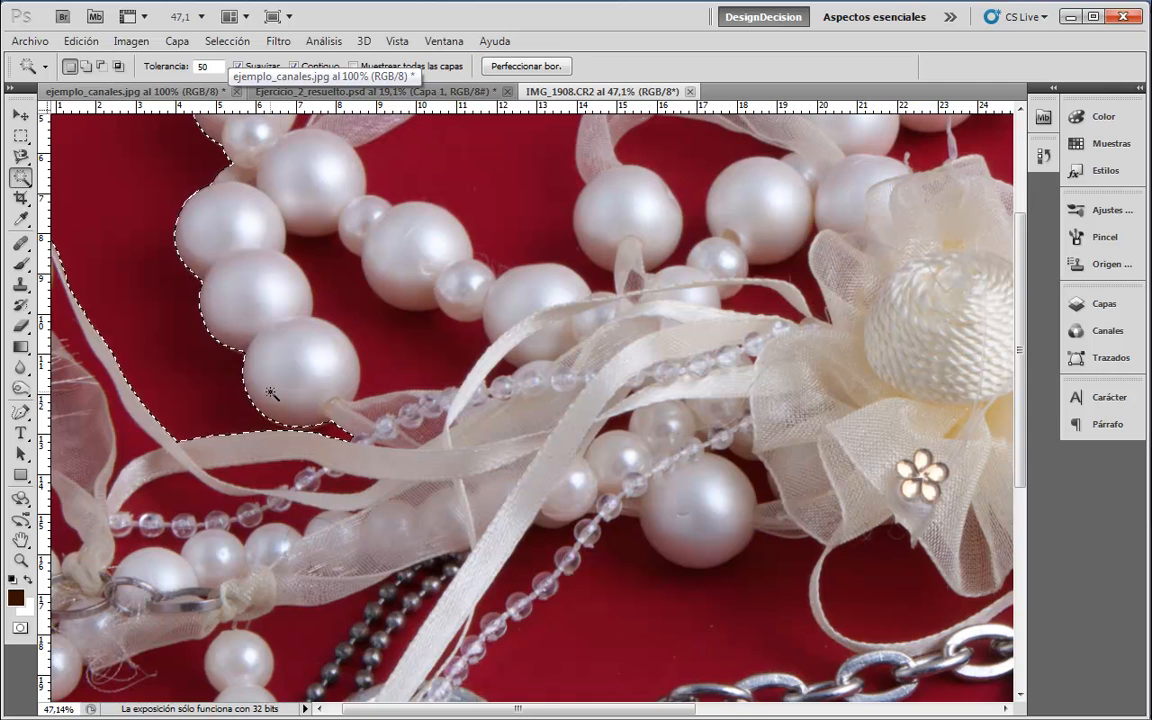
Step: Combine the separate red background areas between the pearl strands and ribbons into one selection, adding them region by region
scroll(307, 280, up, 4)
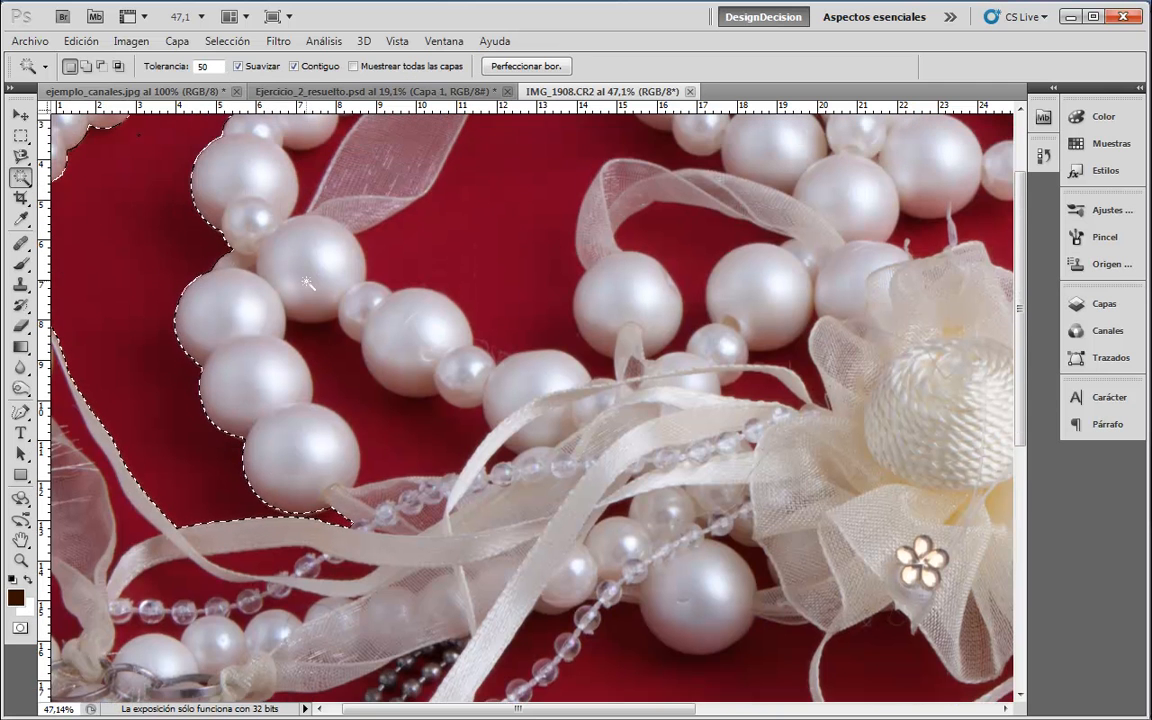
scroll(307, 280, up, 1)
click(310, 292)
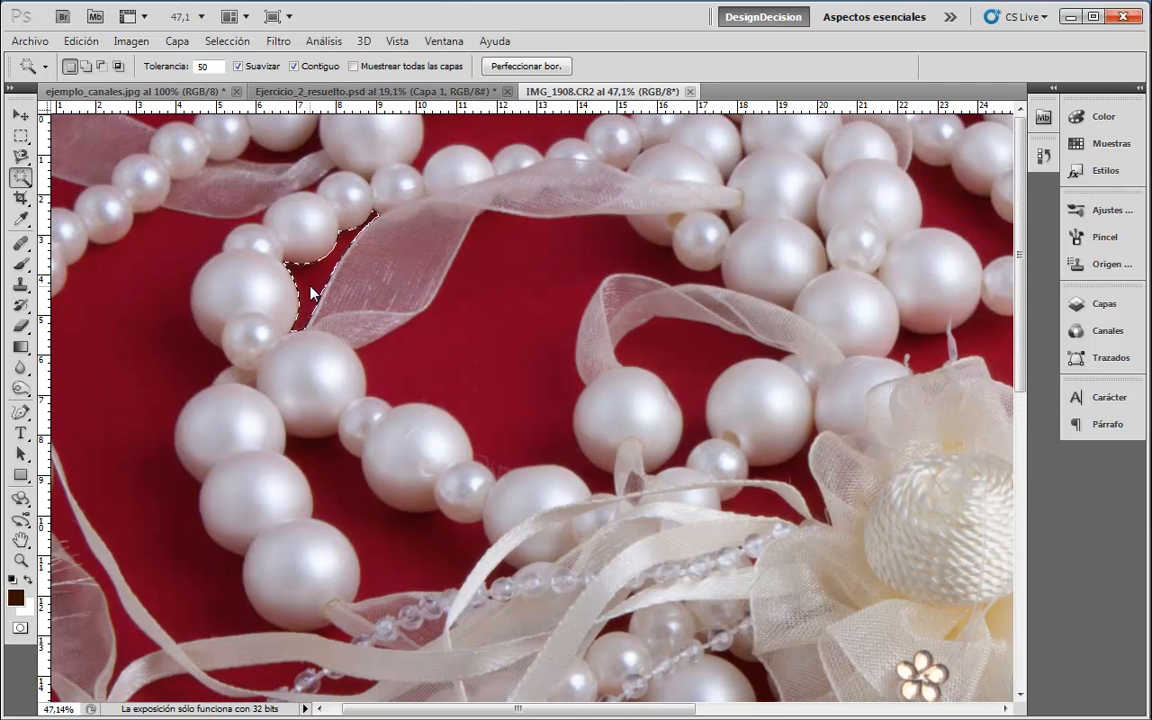
click(137, 302)
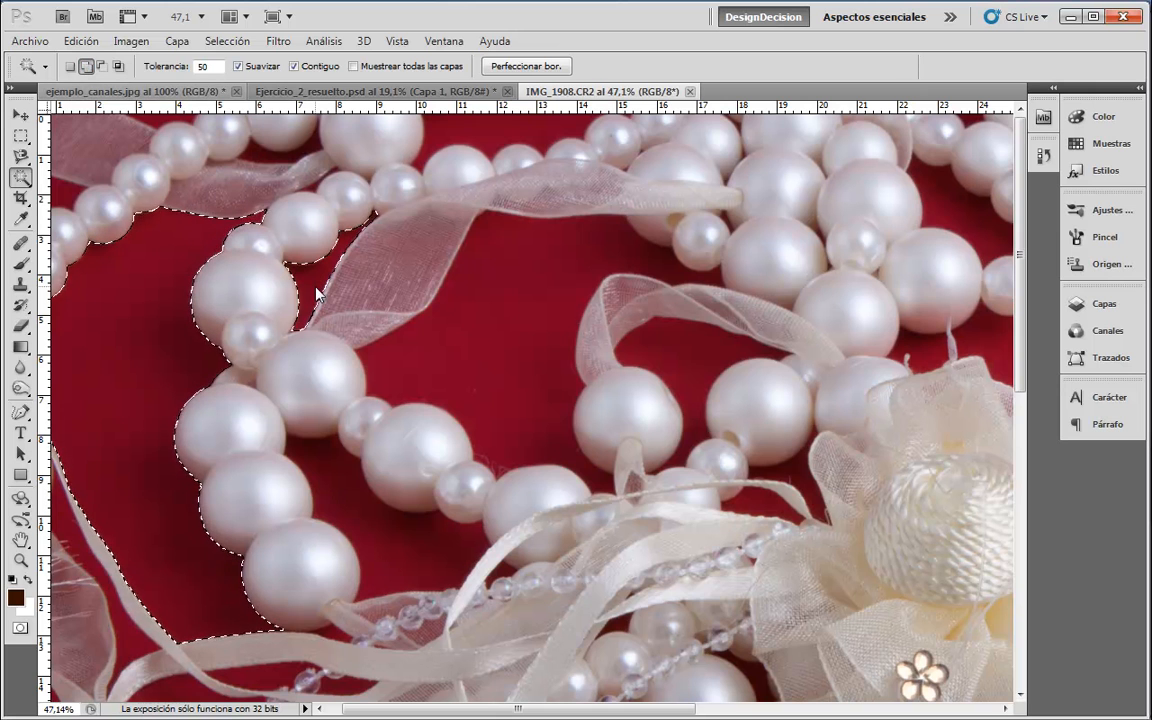
click(478, 350)
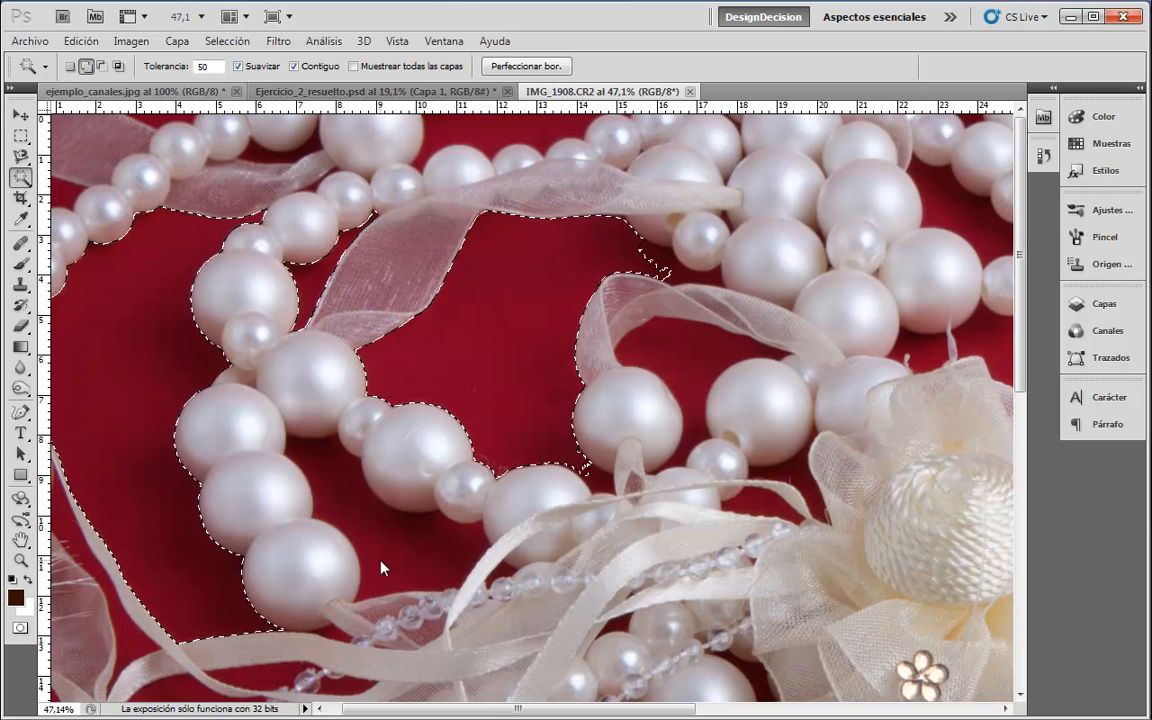
click(607, 485)
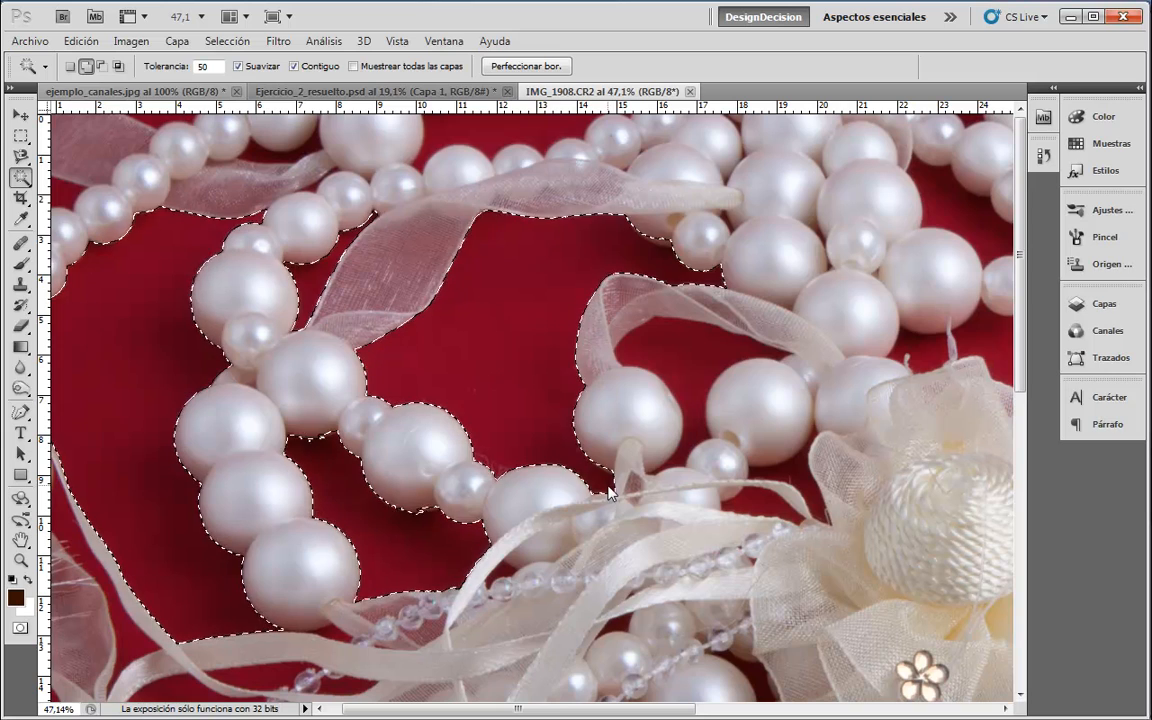
click(676, 380)
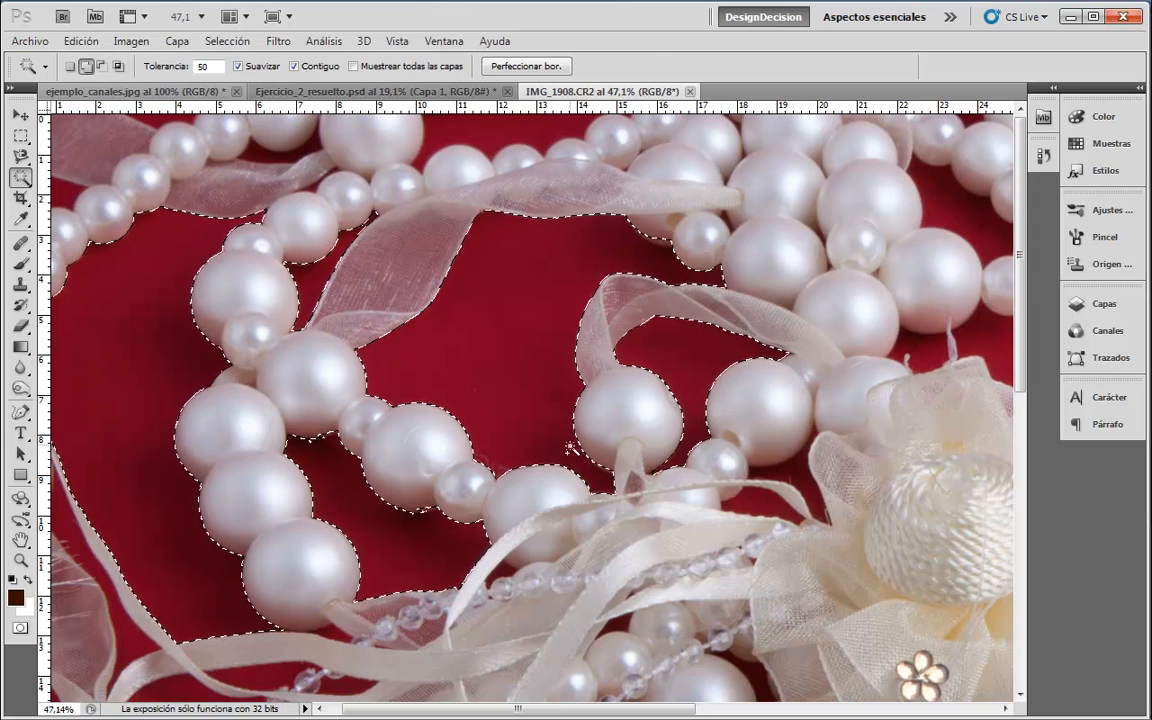
Step: Turn off Contiguous for the Magic Wand and add the red background across the whole image to the selection
key(z)
drag(607, 507, 548, 208)
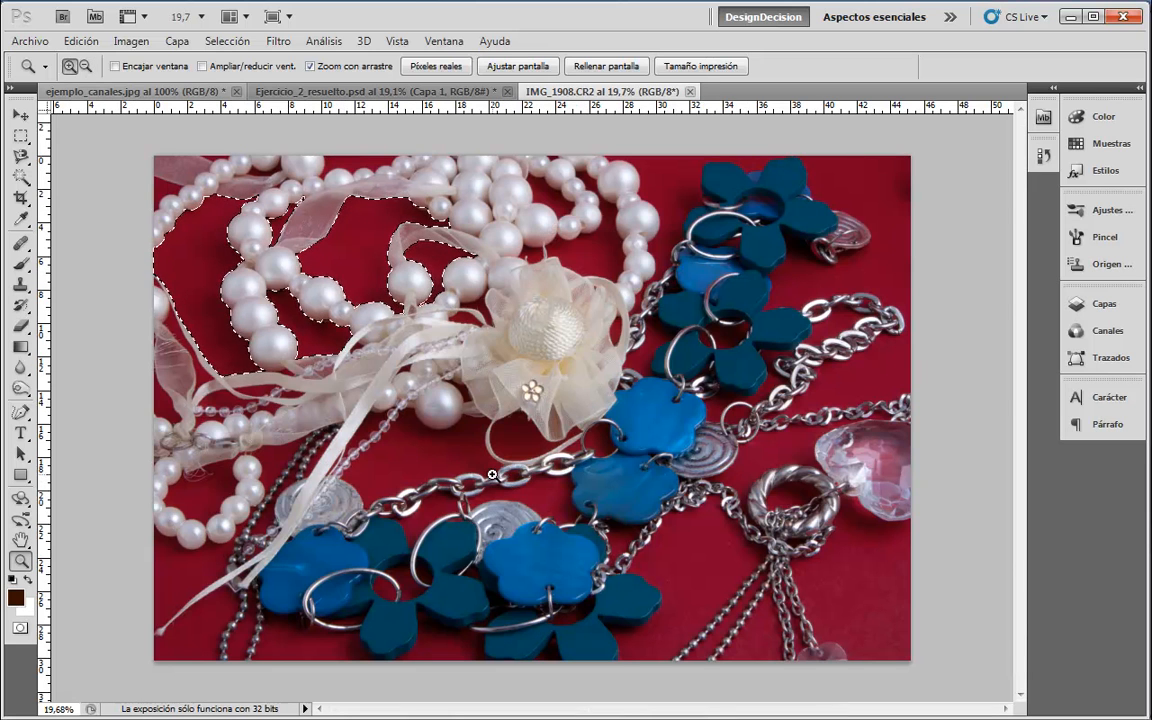
click(19, 178)
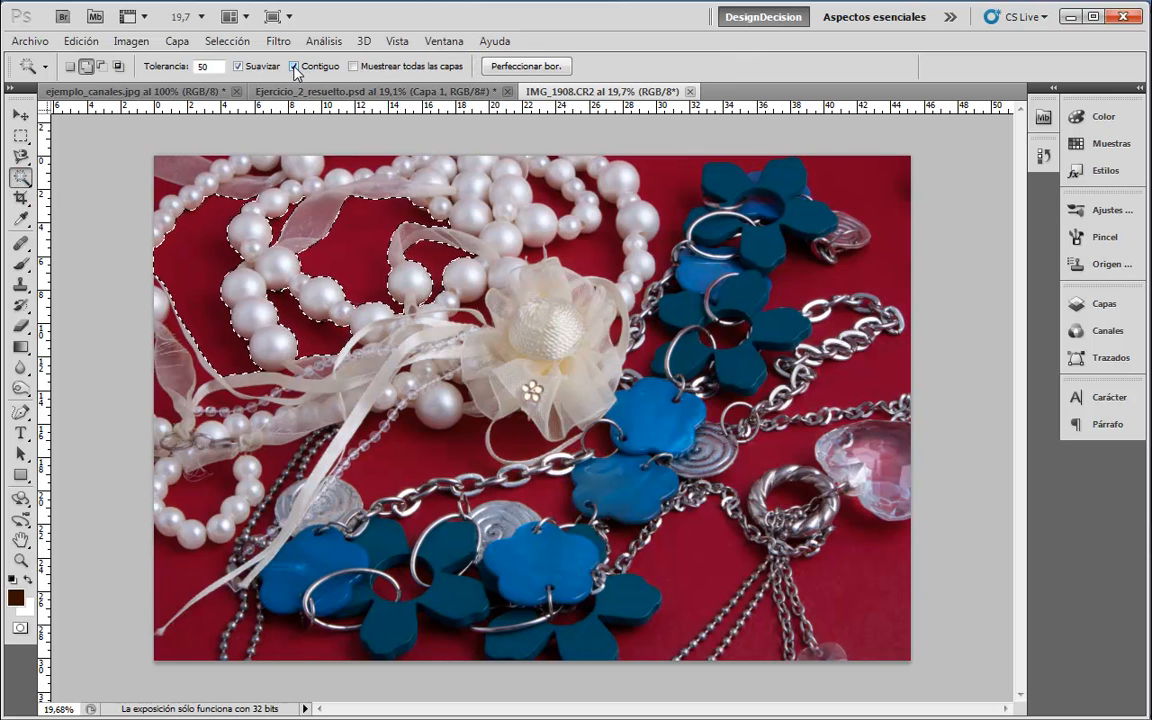
click(294, 67)
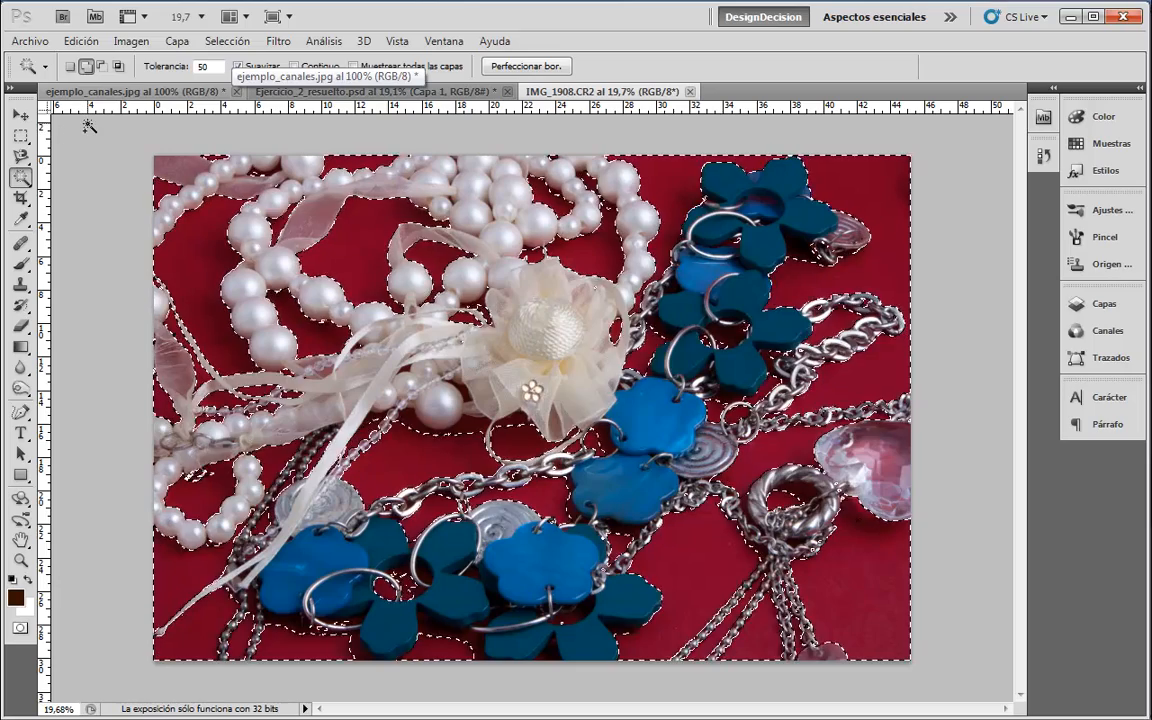
Step: Try filling the selected red background with the background color in Normal mode at 100% opacity, and undo the fill
key(shift+BackSpace)
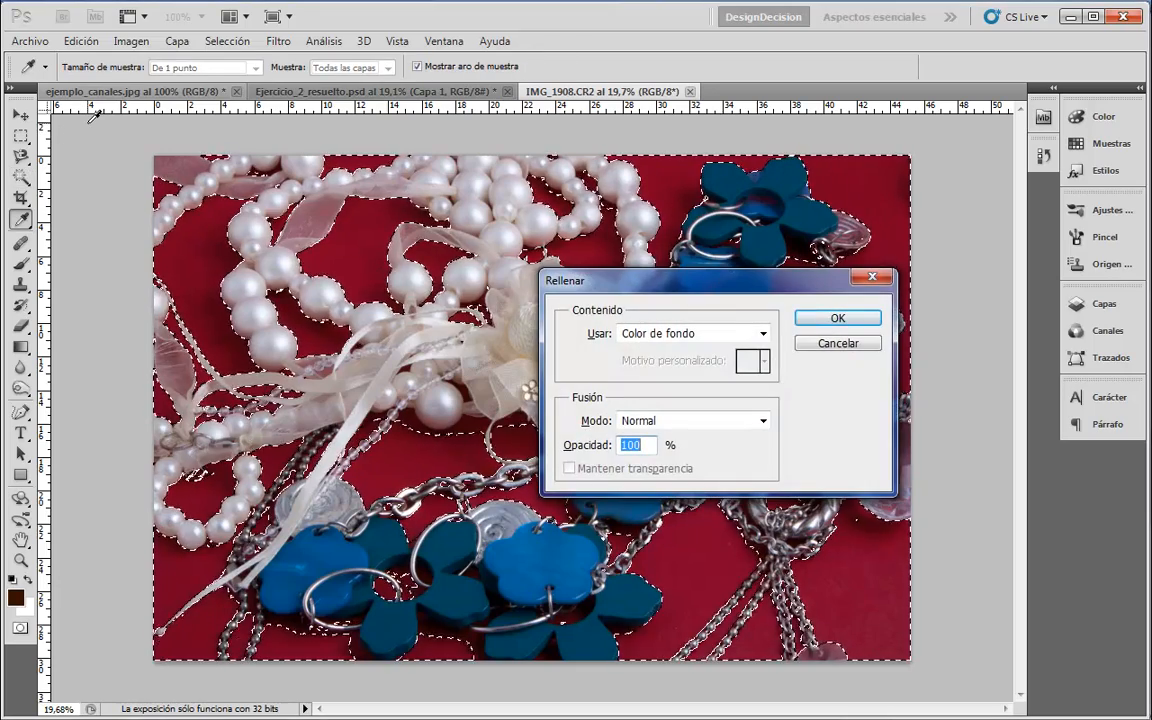
key(Return)
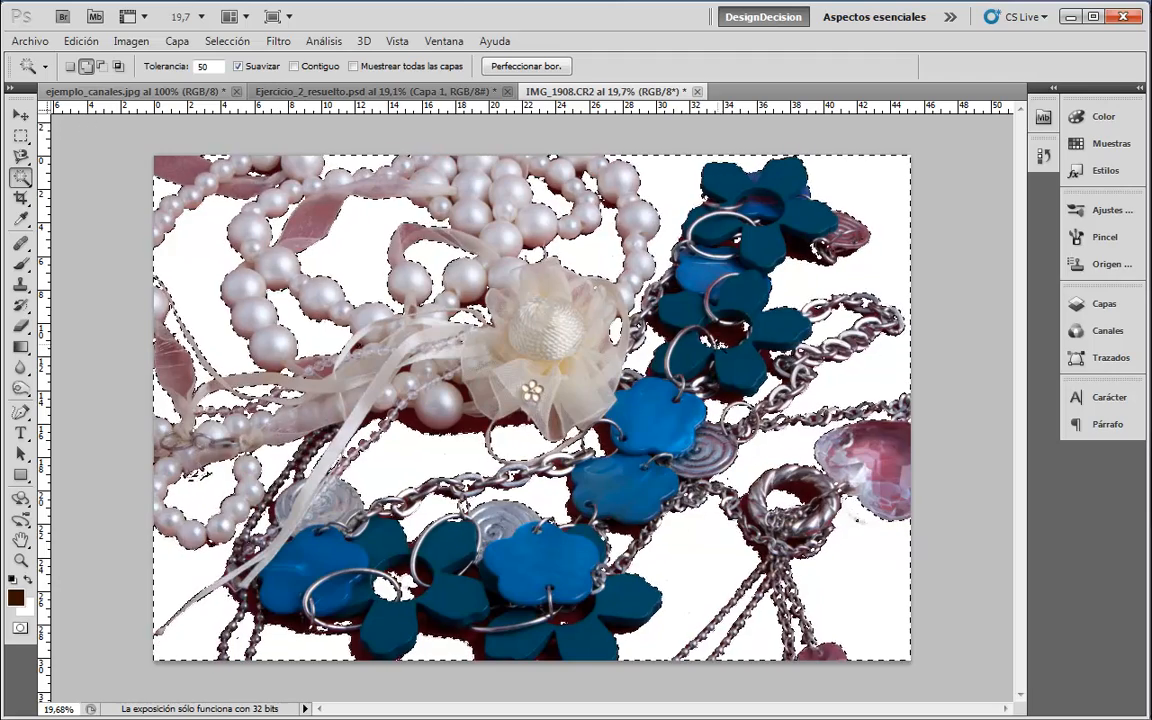
key(ctrl+z)
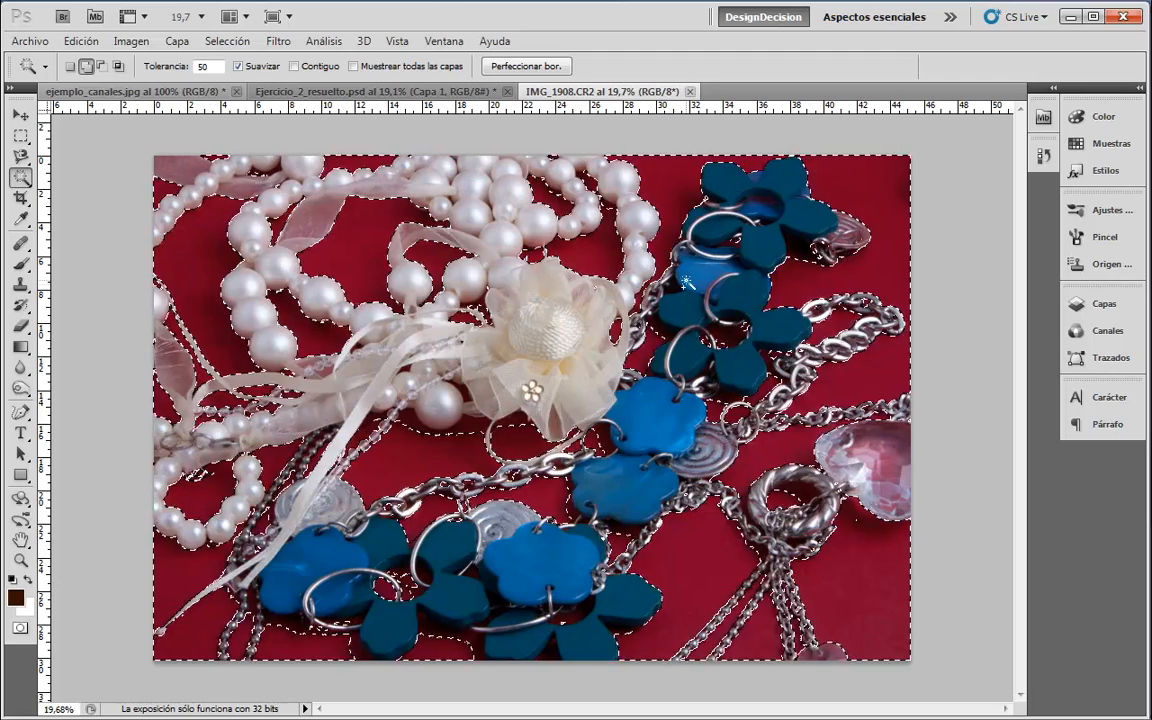
Step: Set the Magic Wand tolerance to 100 and extend the selection from the red background near the upper blue flower
click(200, 66)
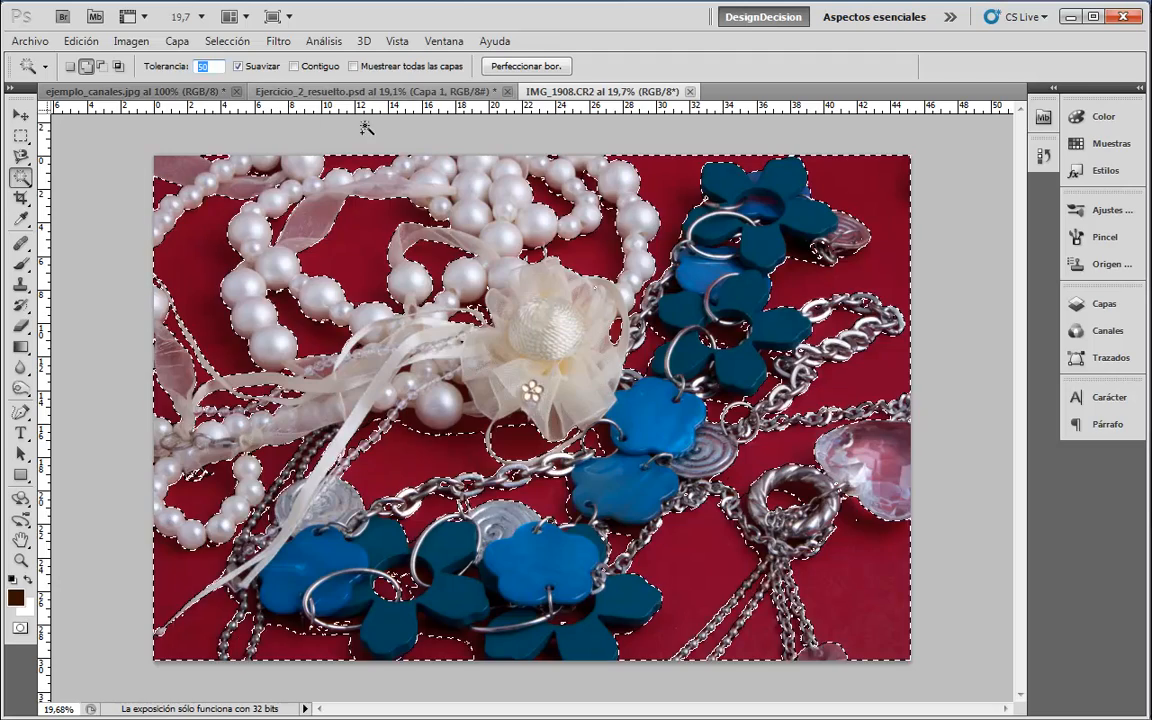
text(100)
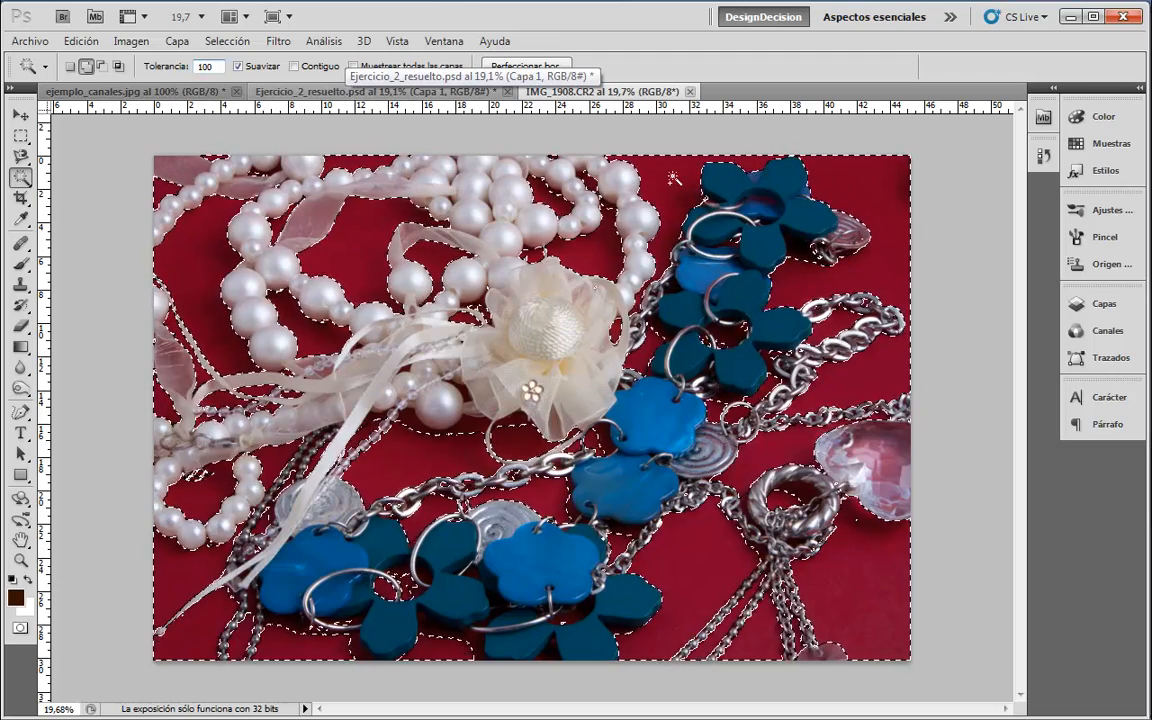
click(673, 178)
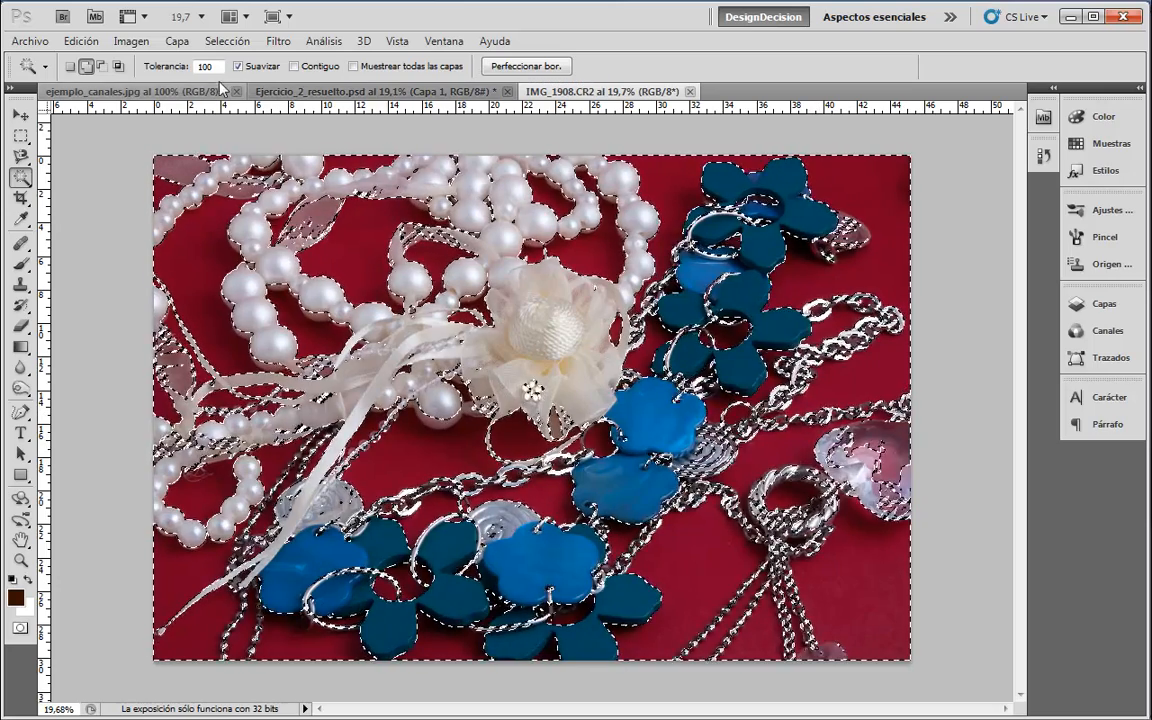
Step: Try filling the extended background selection with the background color, and undo the fill
key(i)
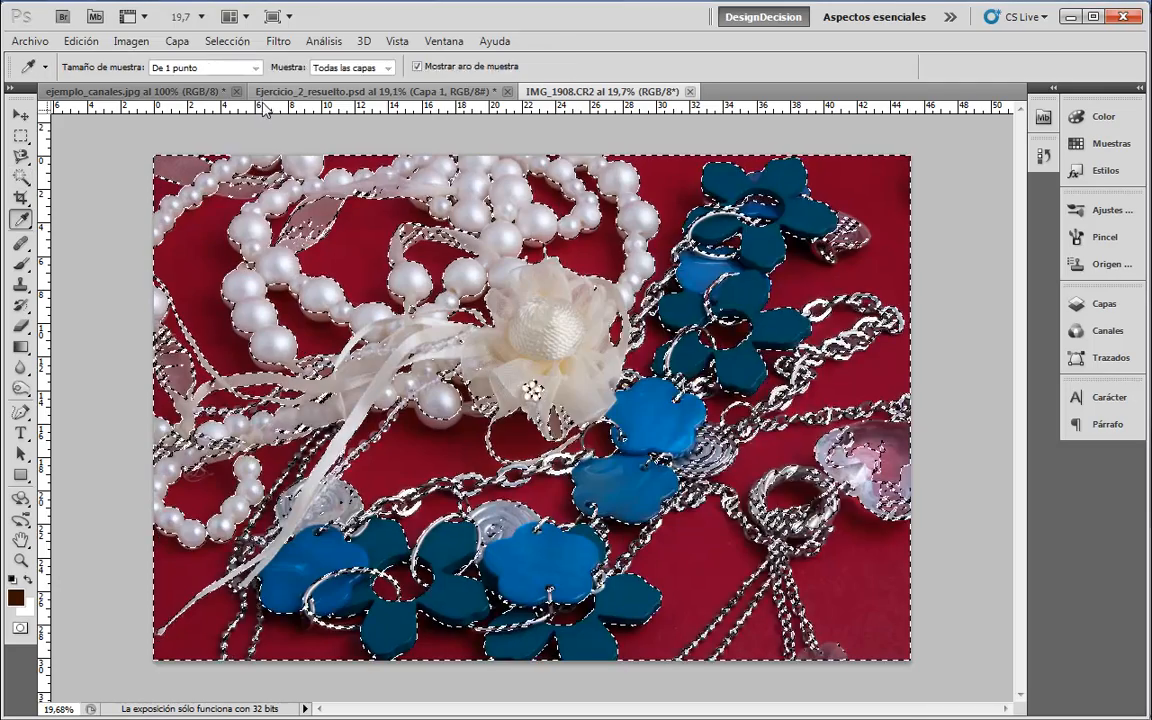
key(shift+F5)
click(838, 318)
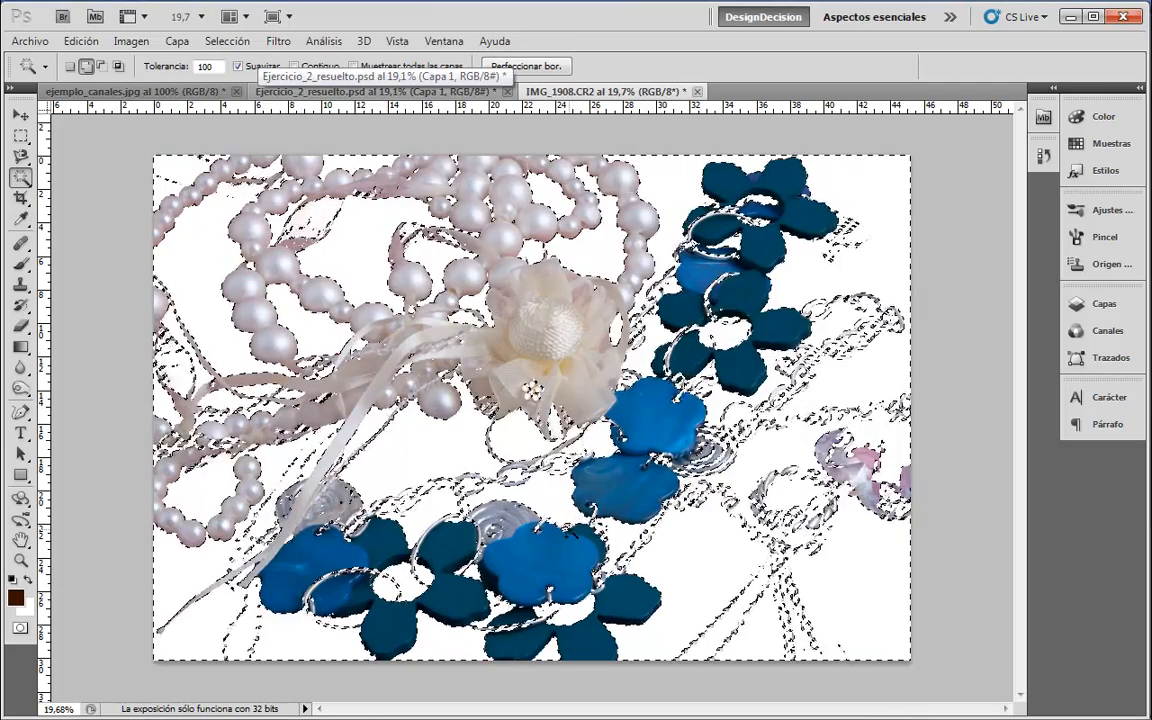
key(ctrl+z)
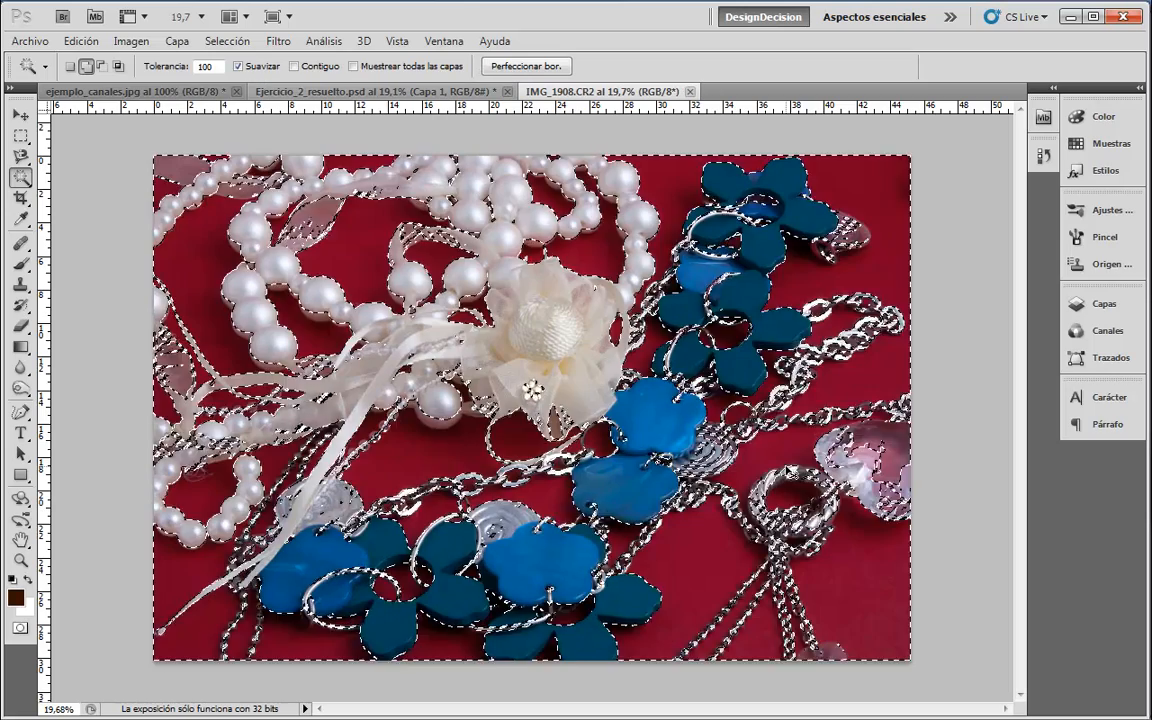
Step: Clear the selection and select the bright blue flower pieces across the whole image with a Magic Wand tolerance of 50
key(ctrl+d)
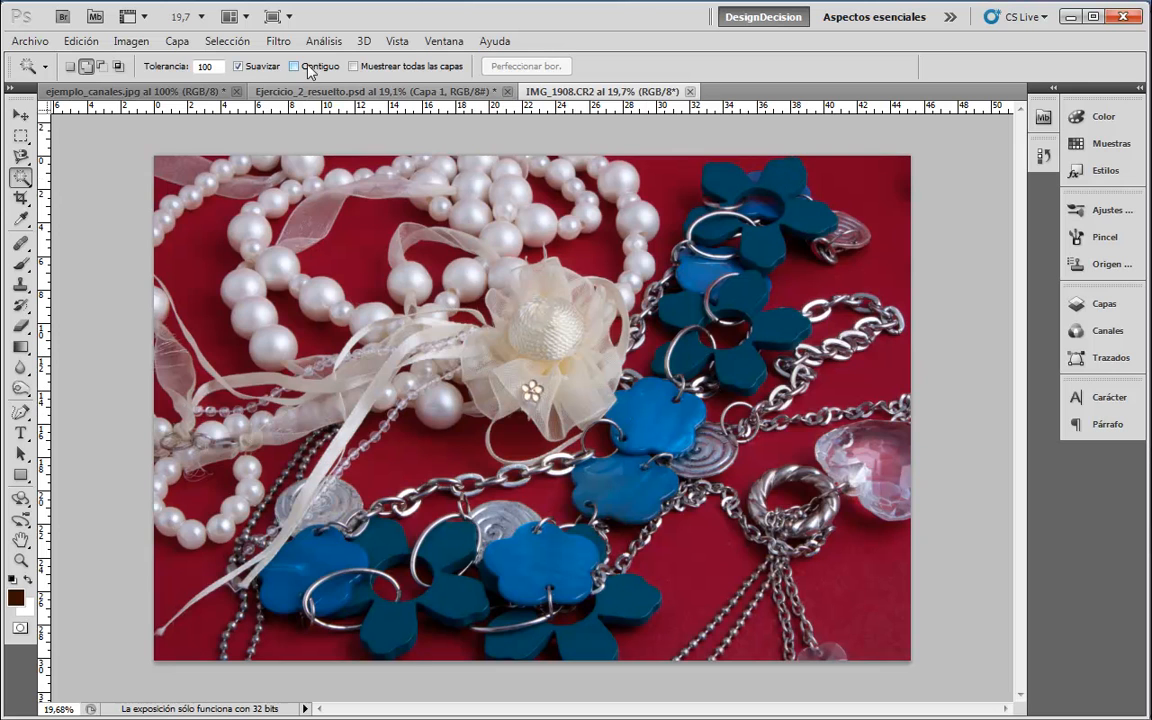
text(50)
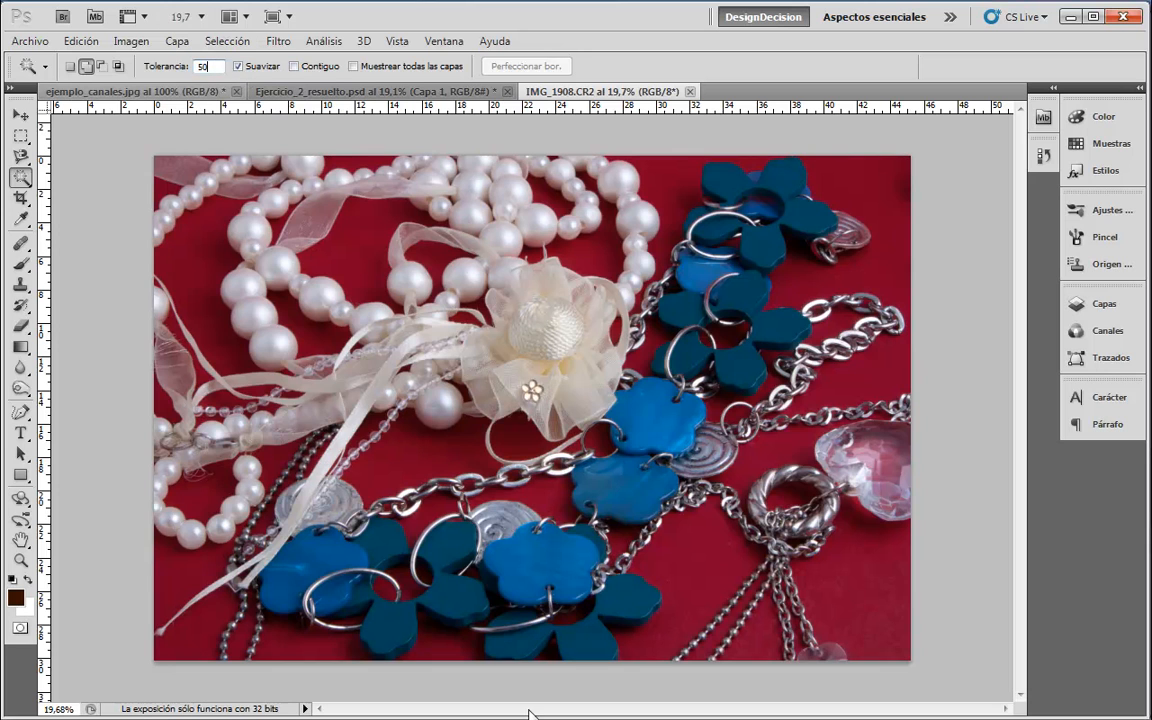
click(581, 557)
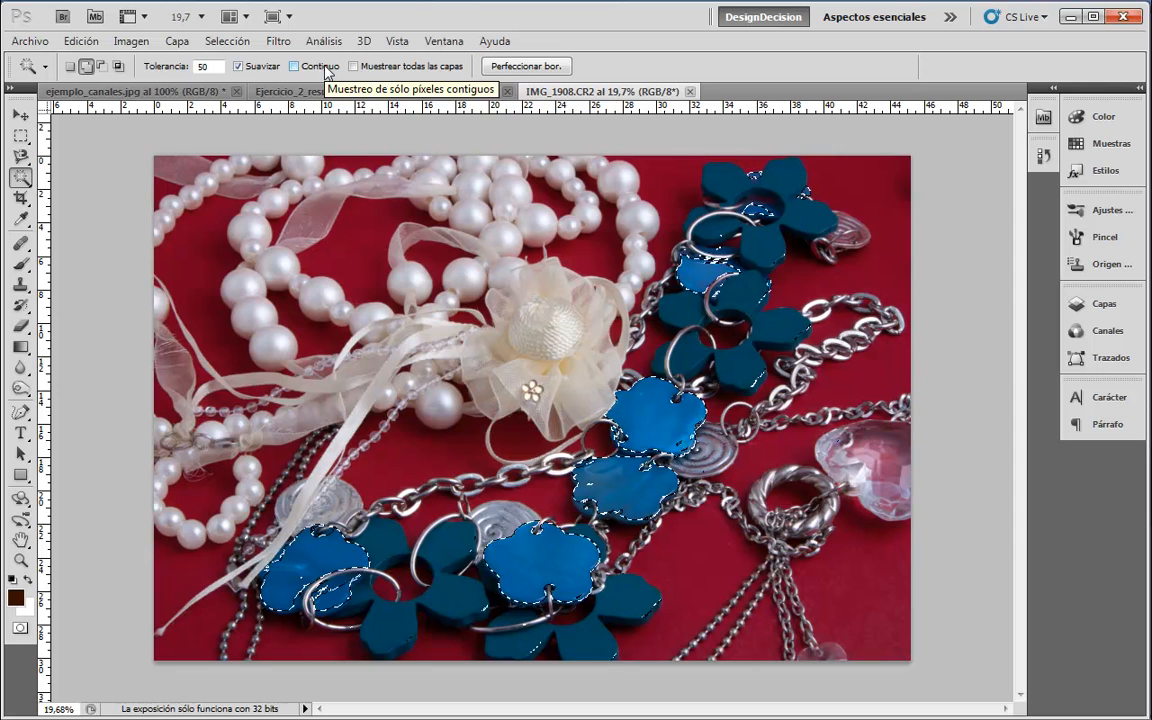
Step: Deselect everything, turn on Contiguous, and select the three bright blue flowers in the lower middle of the photo
key(ctrl+d)
click(317, 70)
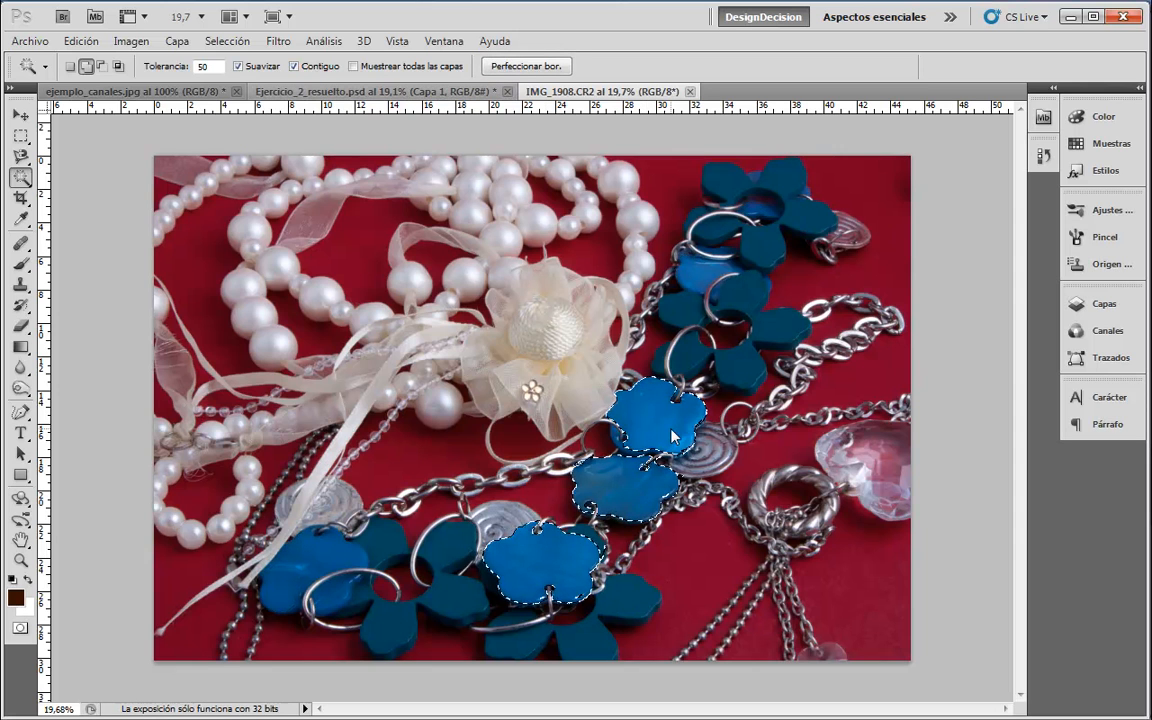
Step: Turn off Contiguous and add the dark teal flowers to the selection, undoing the first attempt and repeating it with tolerance 20
click(303, 67)
click(746, 369)
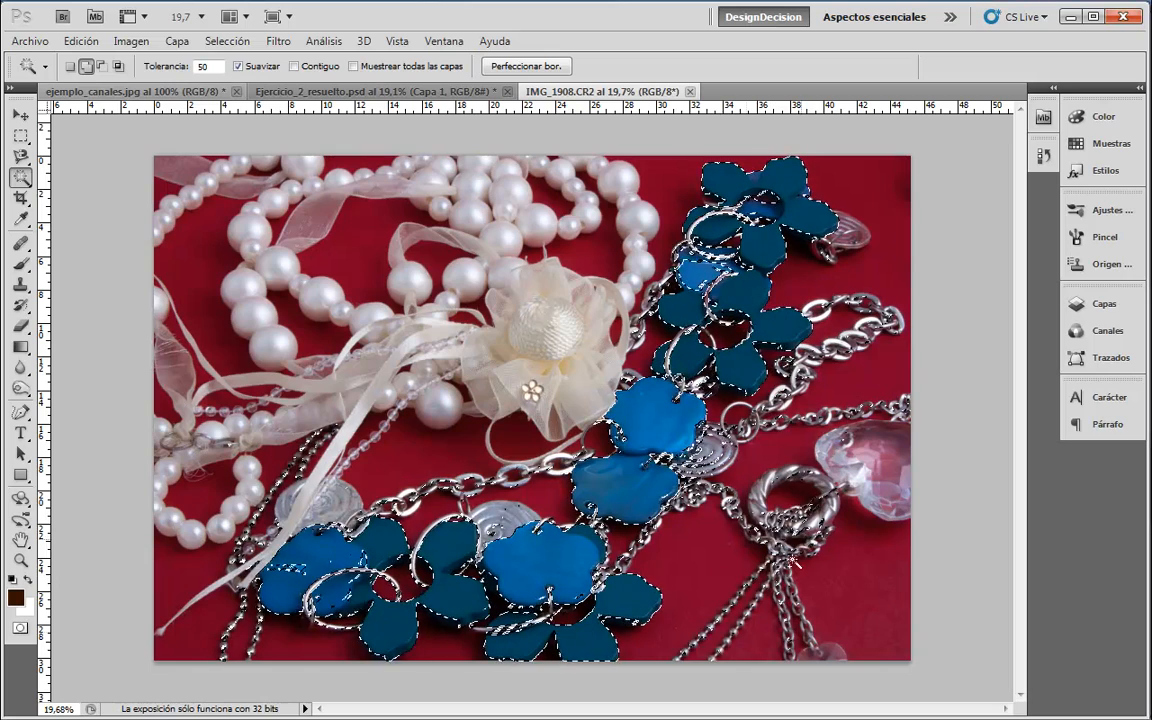
key(ctrl+z)
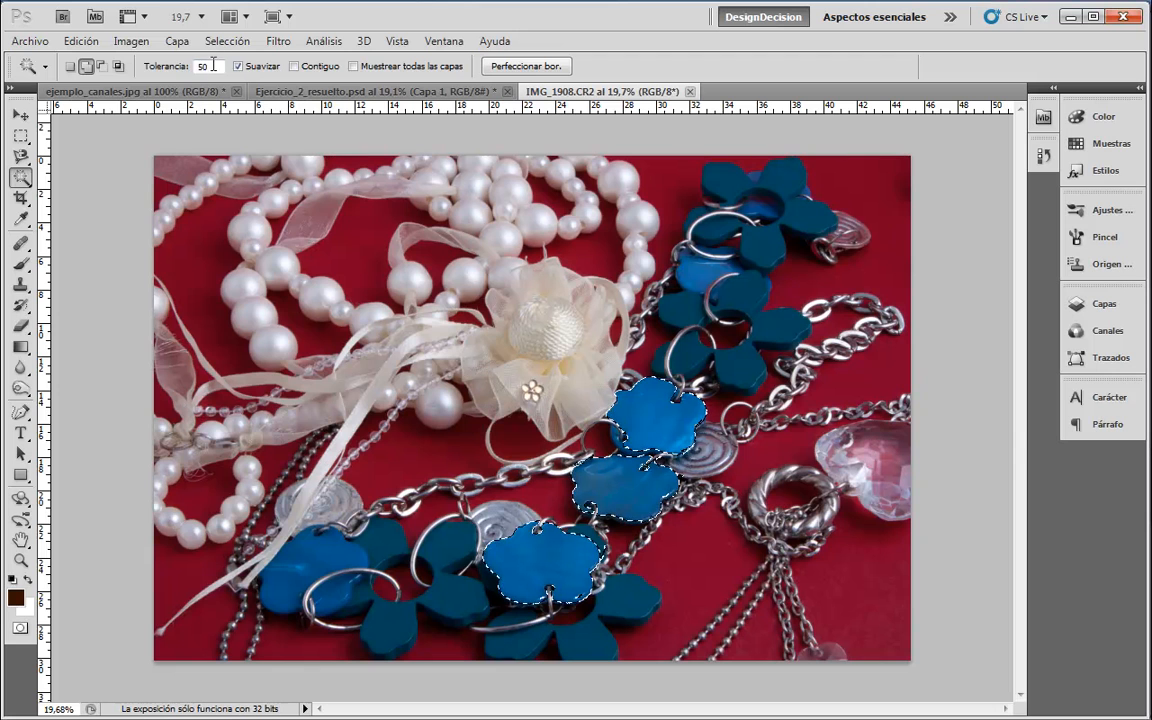
text(20)
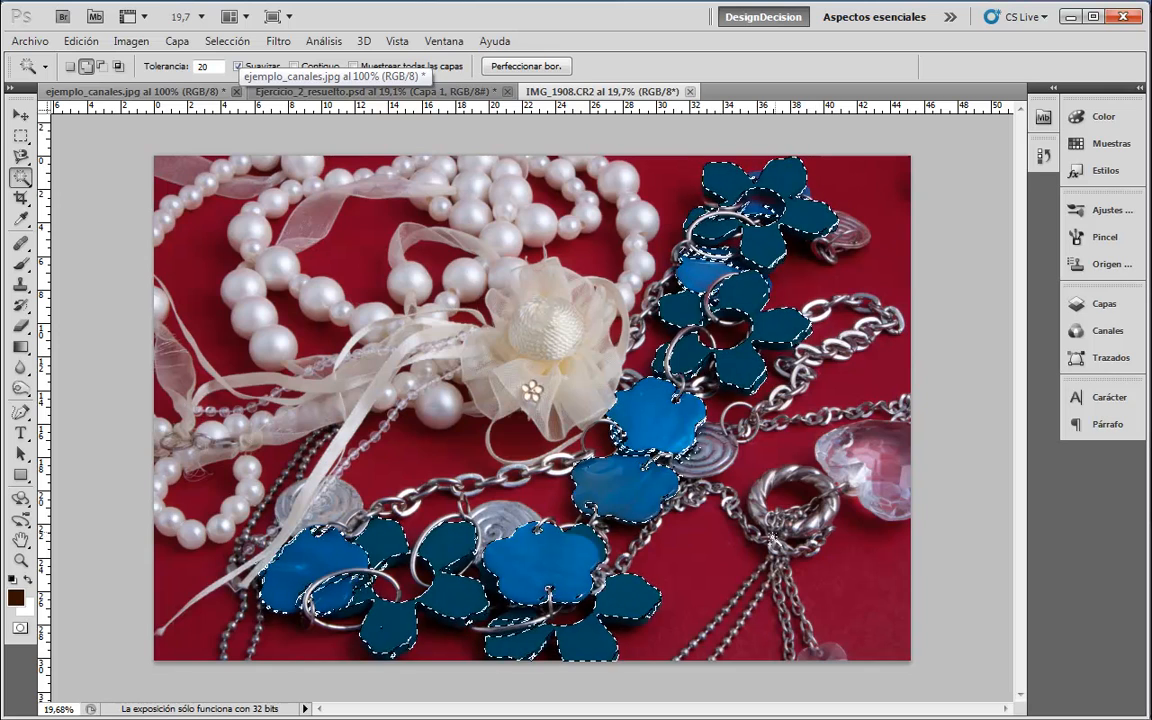
Step: Try moving the selected blue and teal flowers sideways, once with the Move tool and once from the Magic Wand, undoing each move
key(v)
drag(687, 451, 752, 401)
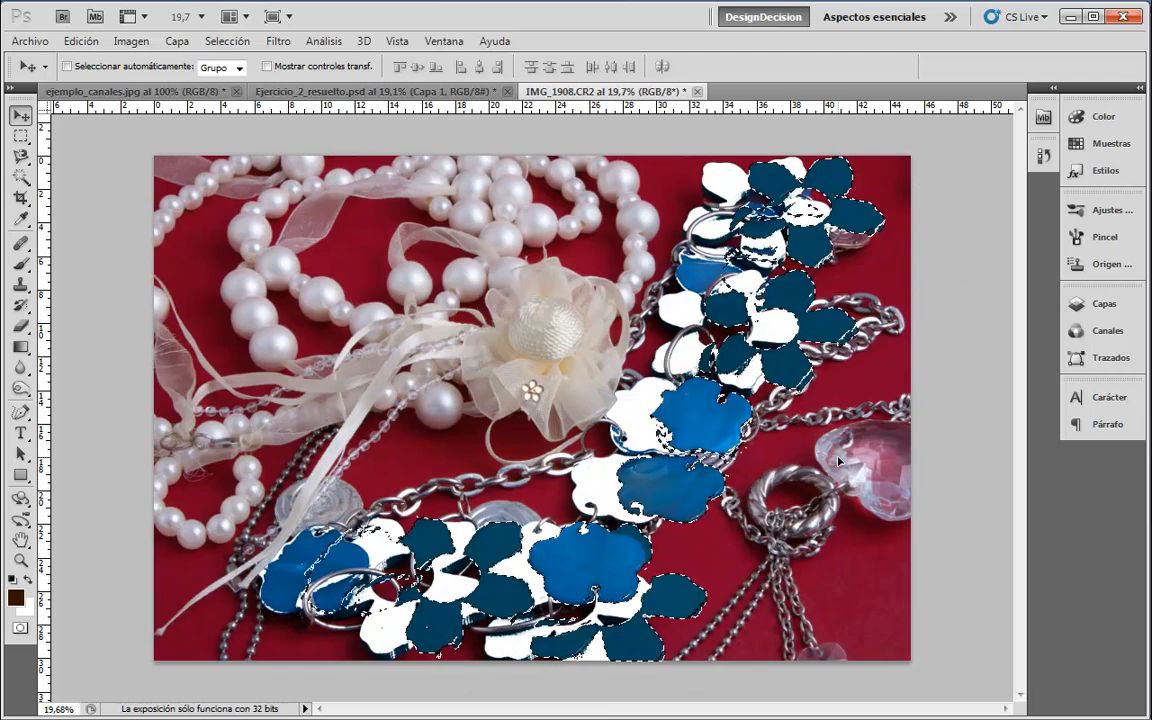
key(ctrl+z)
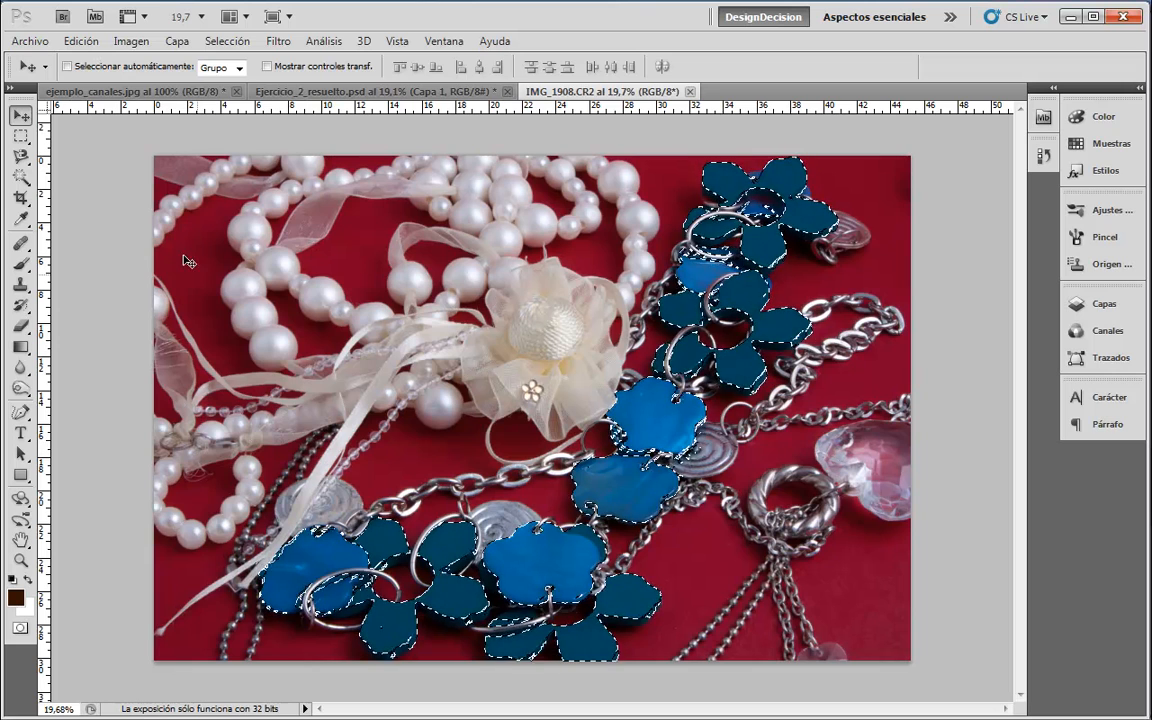
click(20, 177)
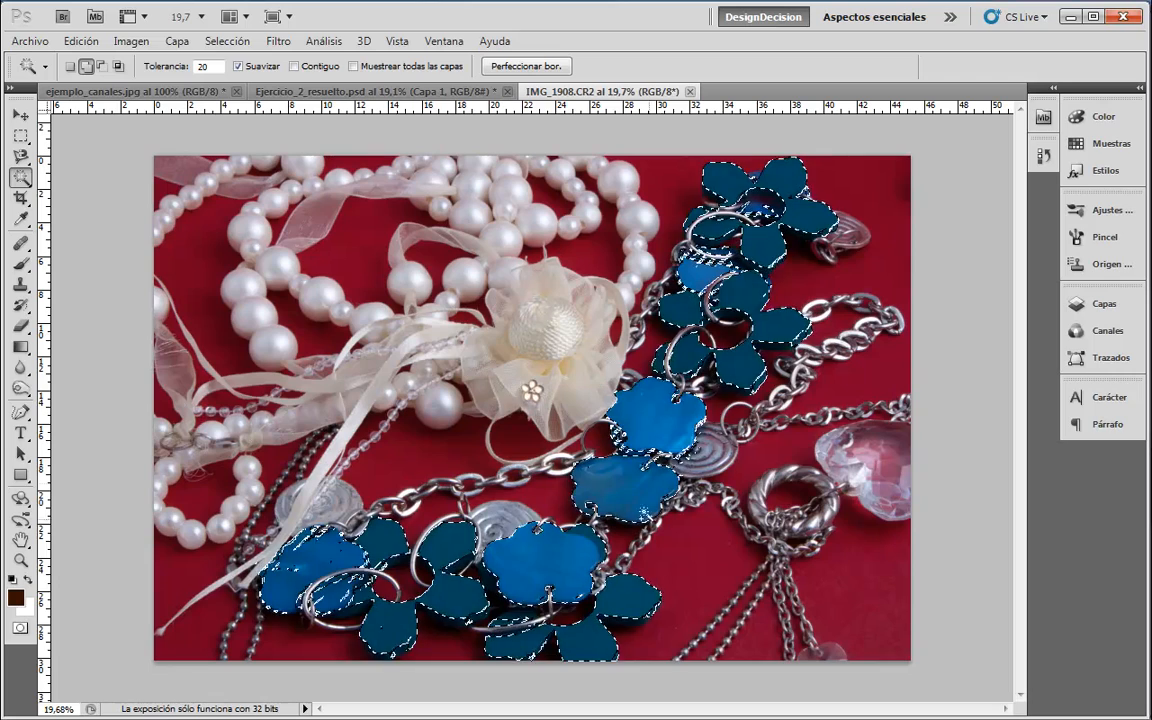
drag(645, 485, 780, 503)
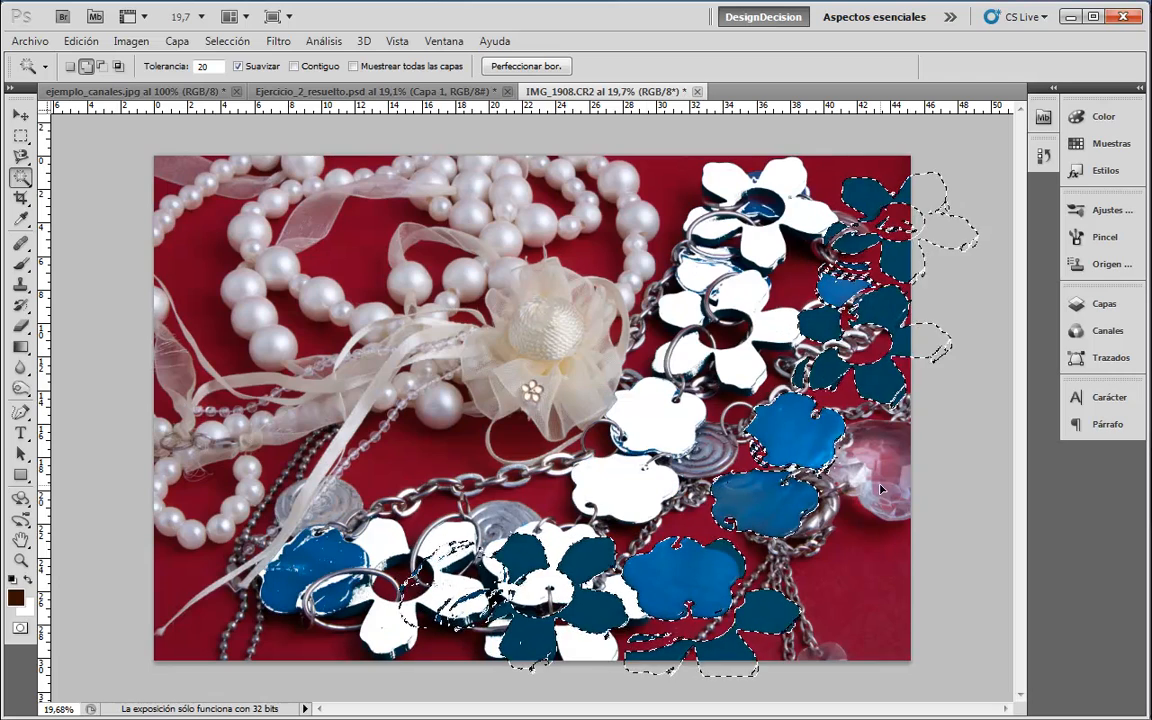
key(ctrl+z)
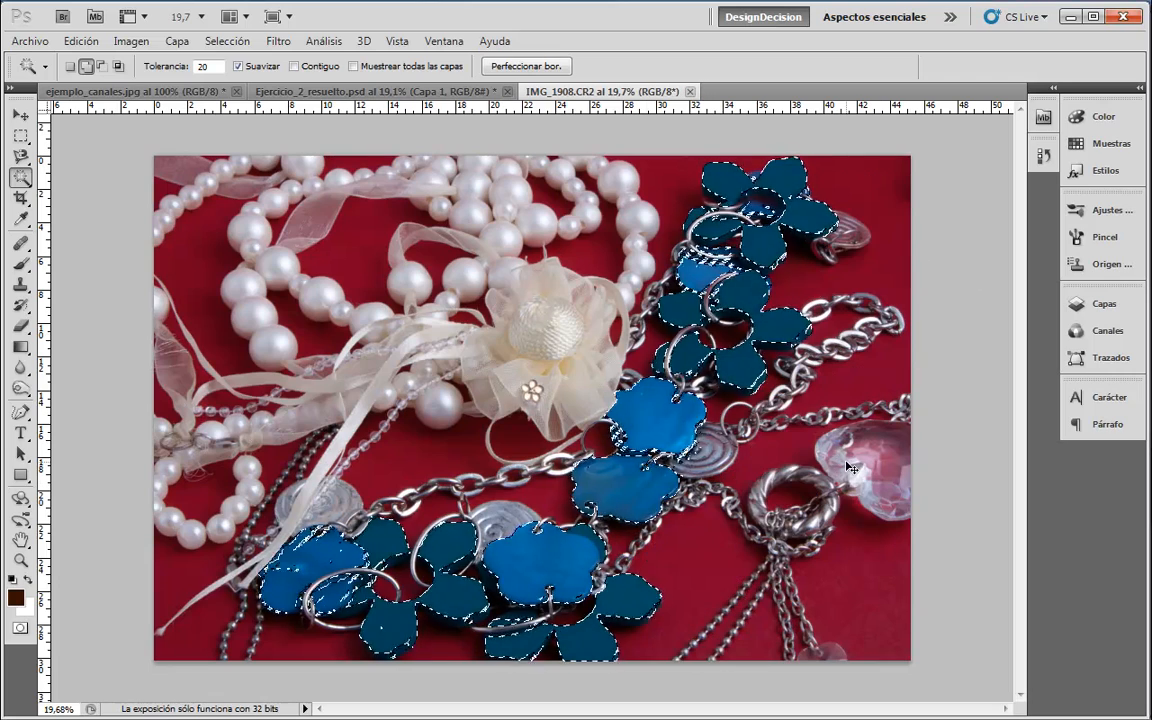
Step: Deselect the flowers, switch to the ejemplo_canales.jpg portrait, and activate the Quick Selection tool
key(ctrl+d)
click(22, 178)
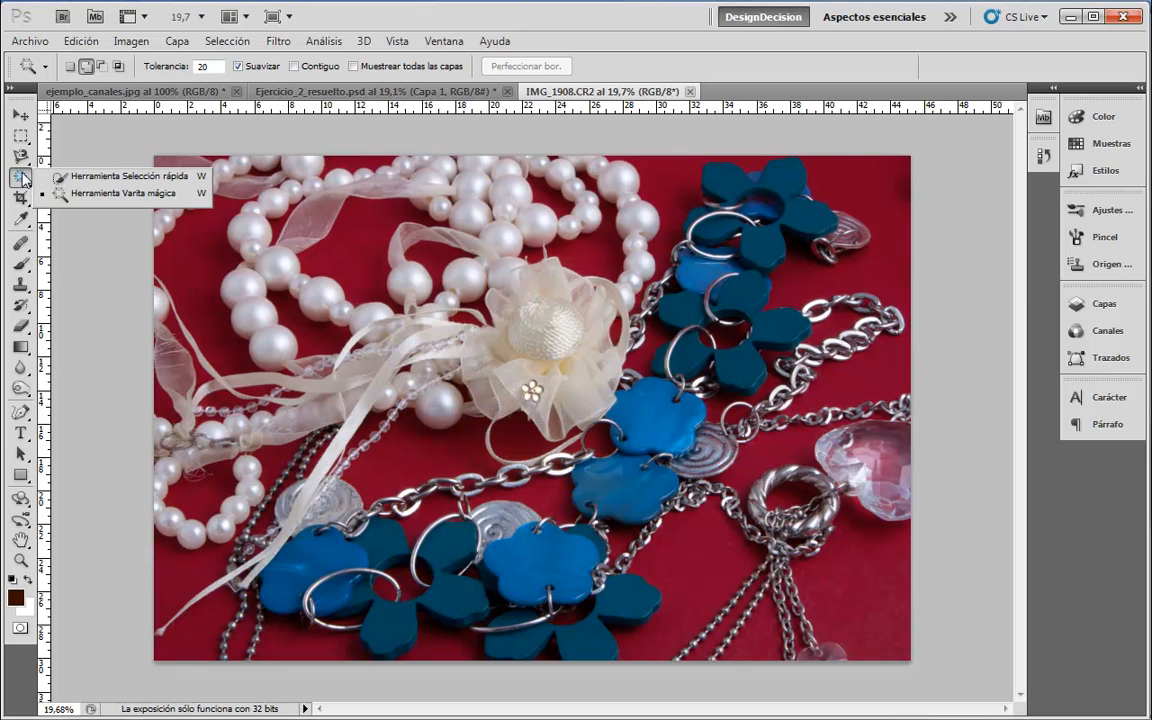
click(104, 183)
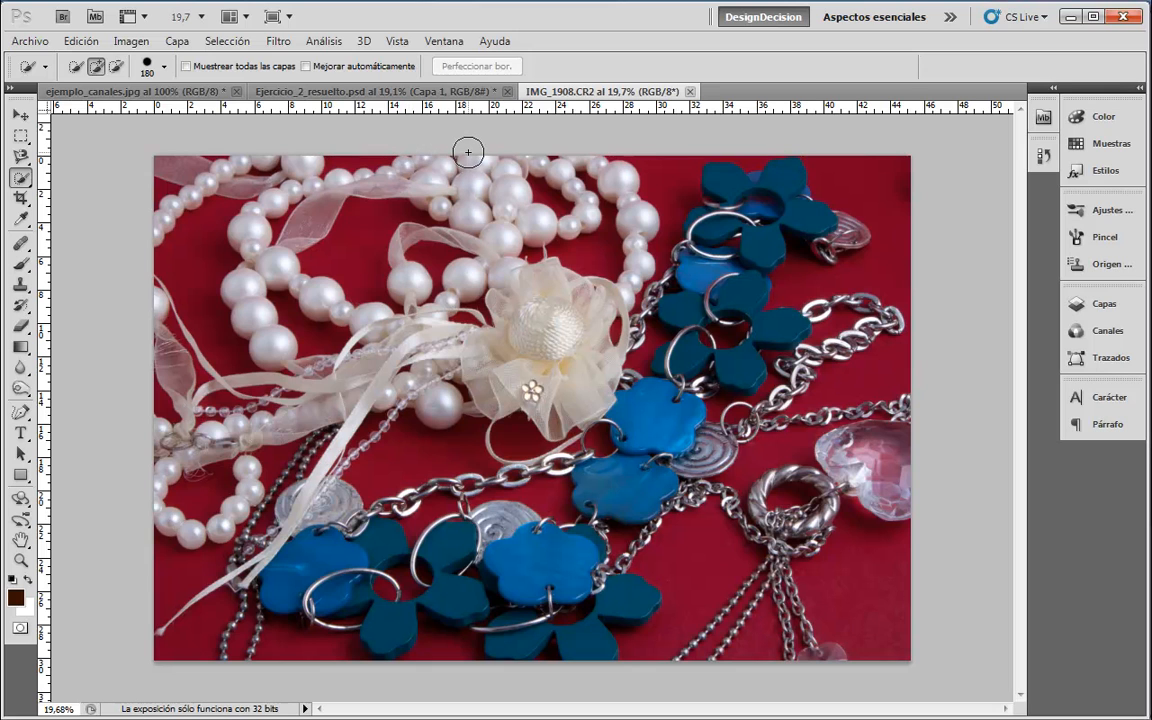
click(107, 95)
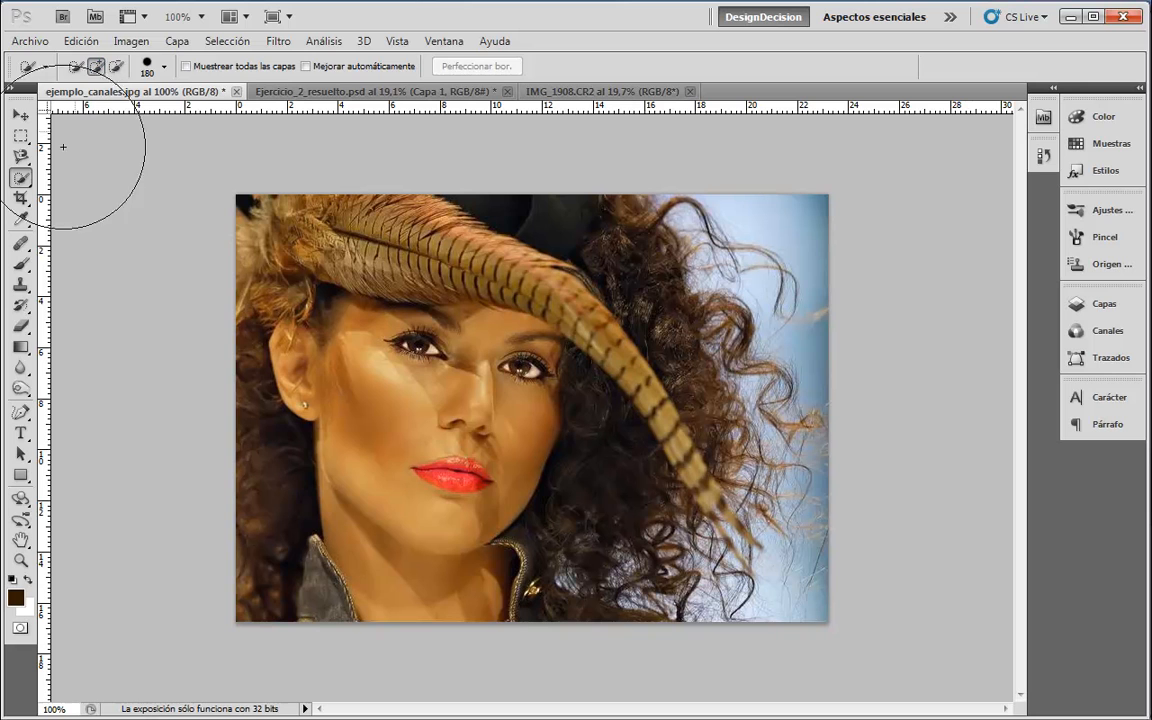
click(20, 156)
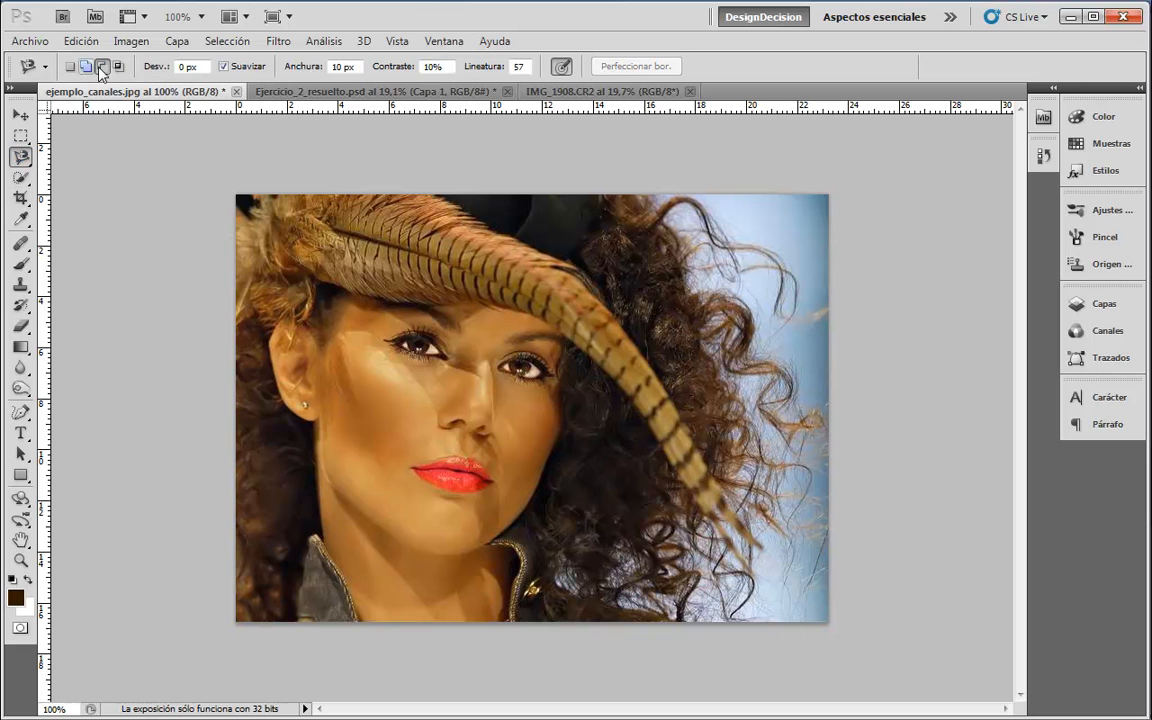
click(21, 176)
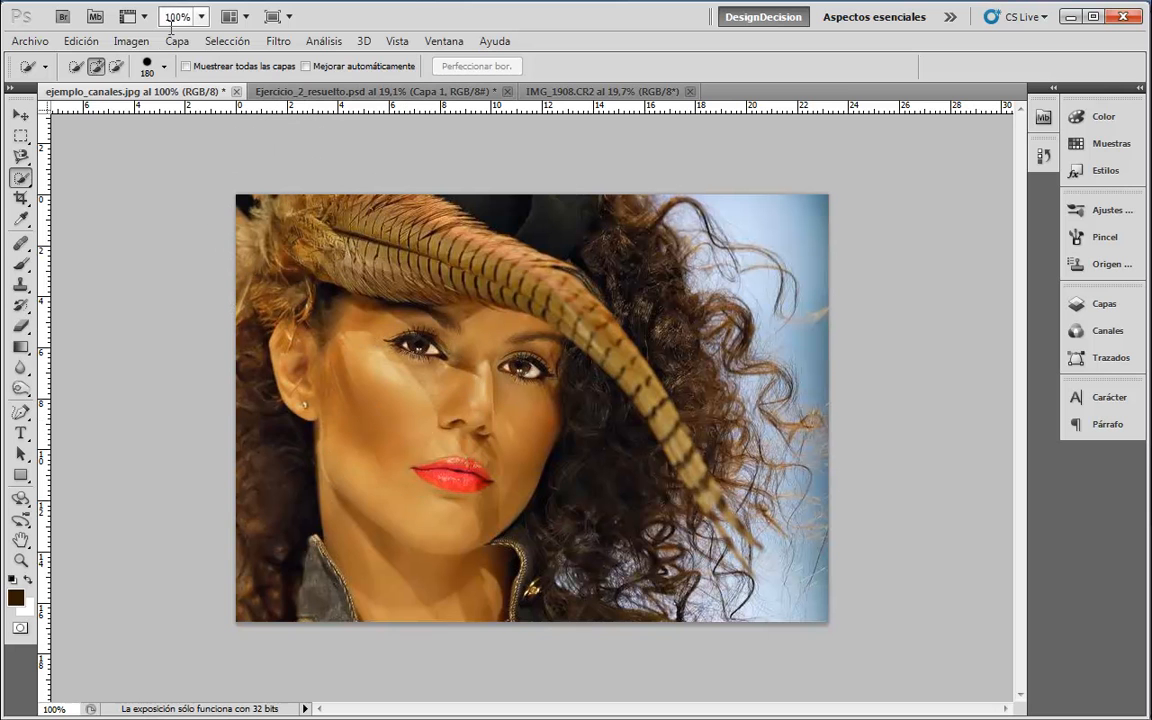
Step: Set the Quick Selection brush to a size of 119 px and a hardness of 100%
click(165, 69)
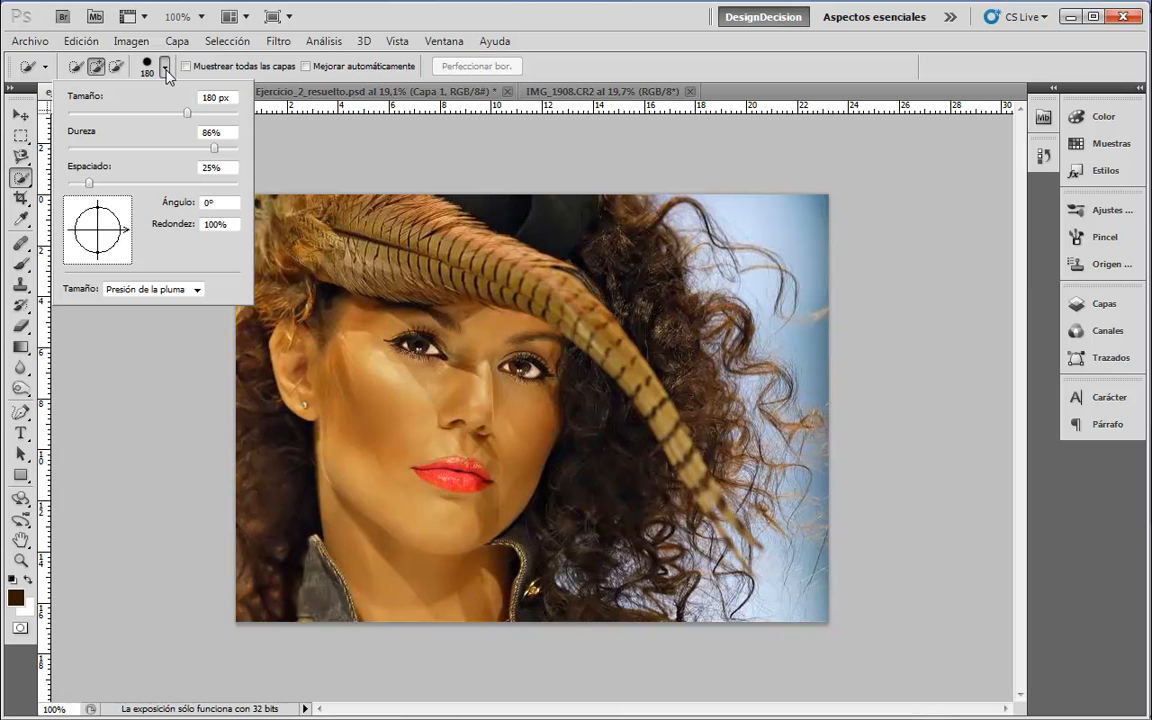
mouse_move(189, 116)
mouse_down()
mouse_move(149, 117)
mouse_move(161, 115)
mouse_up()
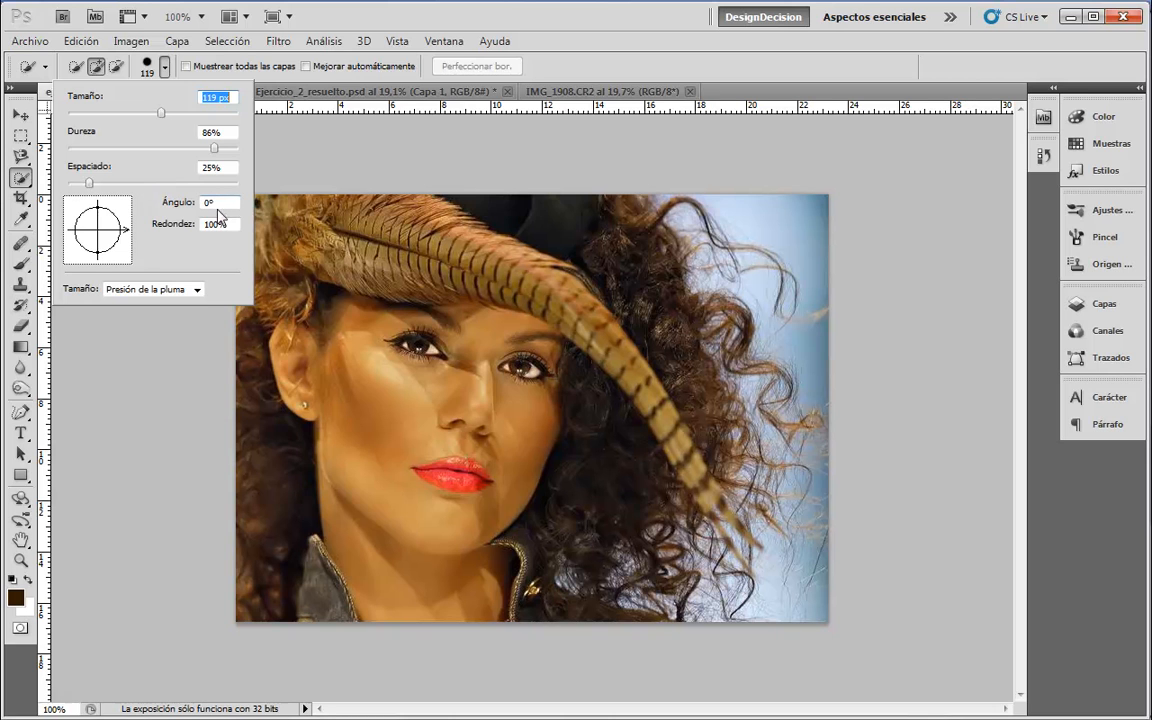
click(198, 290)
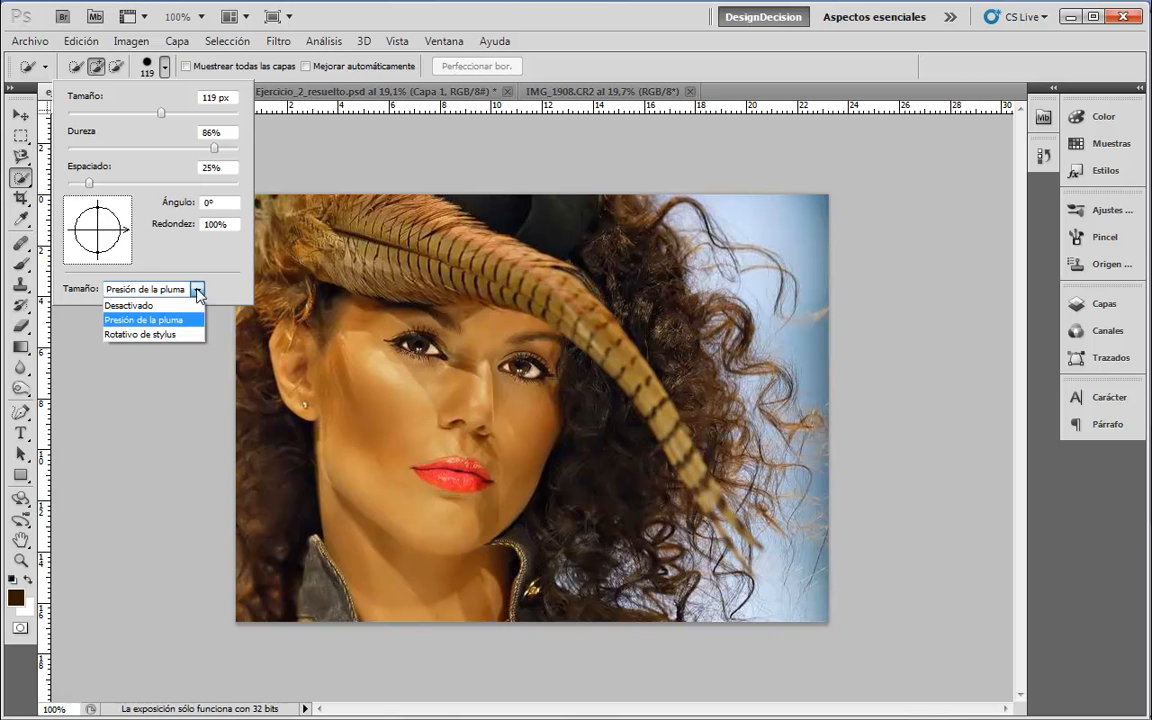
click(198, 290)
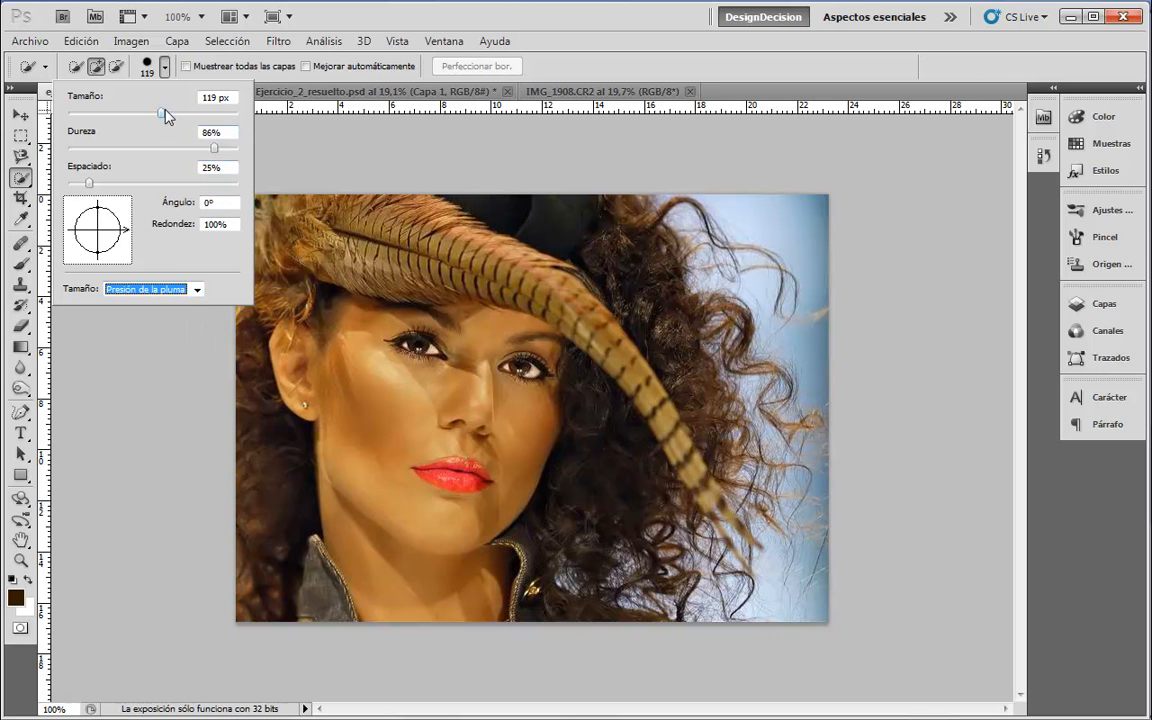
drag(211, 146, 224, 147)
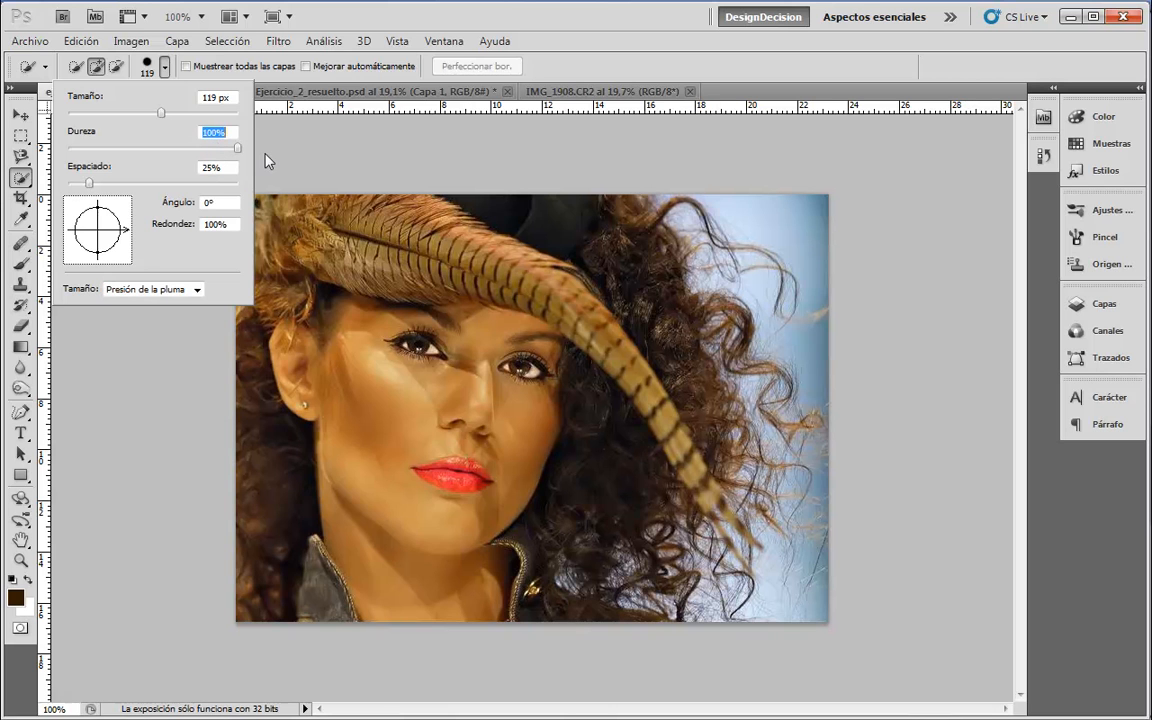
click(166, 72)
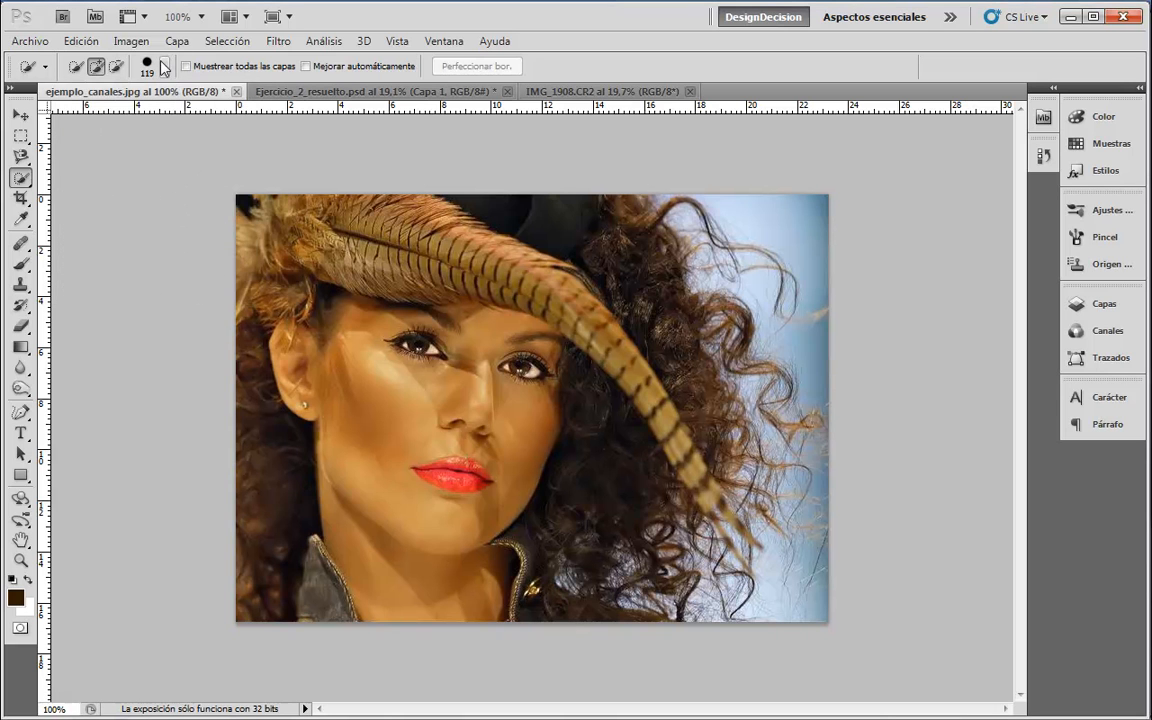
click(164, 67)
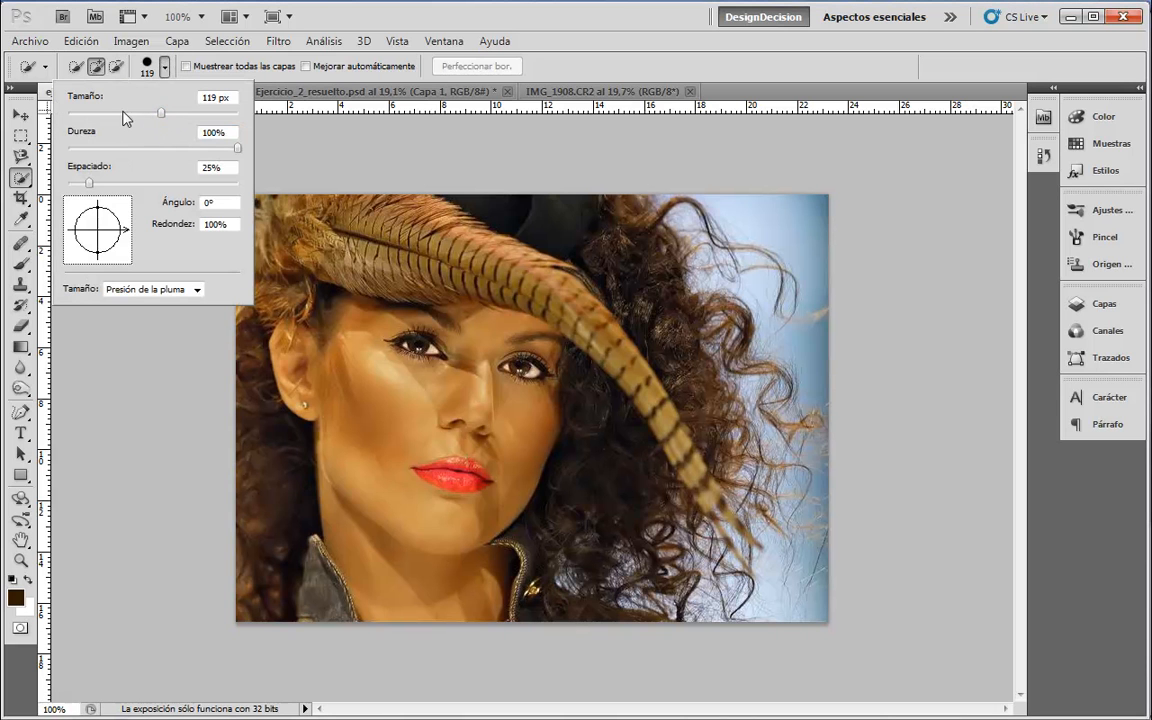
click(291, 152)
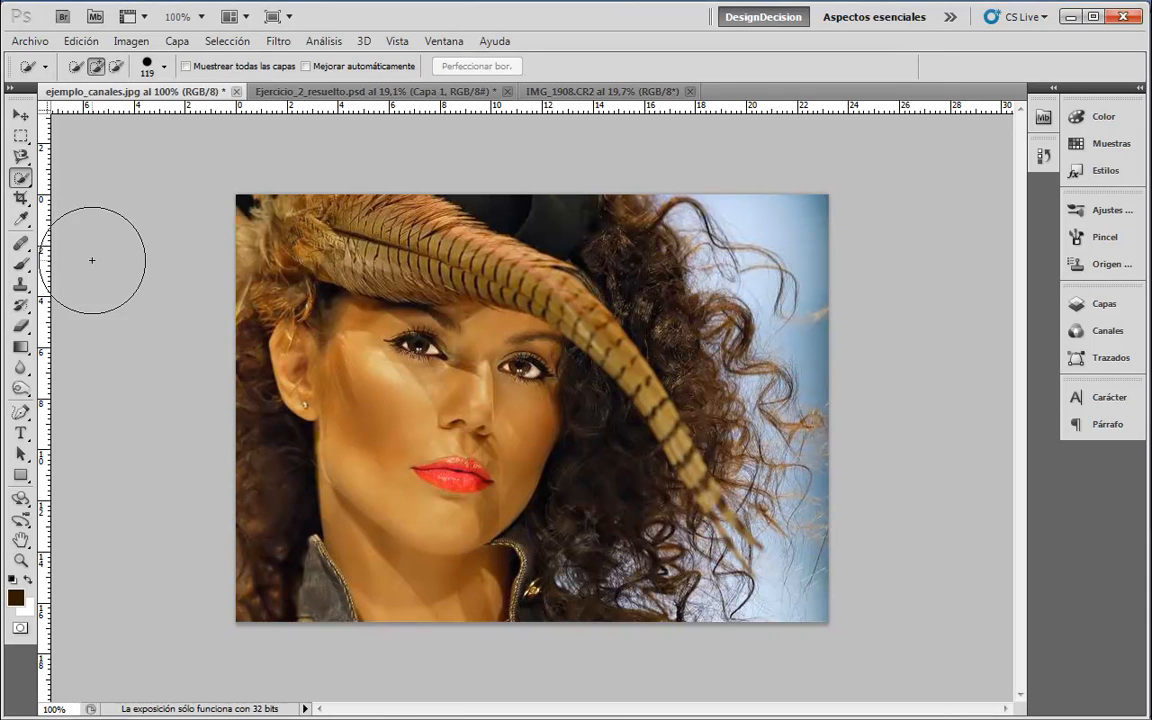
Step: Resize the Quick Selection brush interactively over the portrait, first to 46 px and finally to 52 px
alt+right_click(466, 354)
mouse_move(422, 296)
mouse_down()
mouse_move(283, 265)
mouse_move(236, 230)
mouse_move(613, 458)
mouse_move(640, 497)
mouse_move(553, 419)
mouse_move(440, 350)
mouse_up()
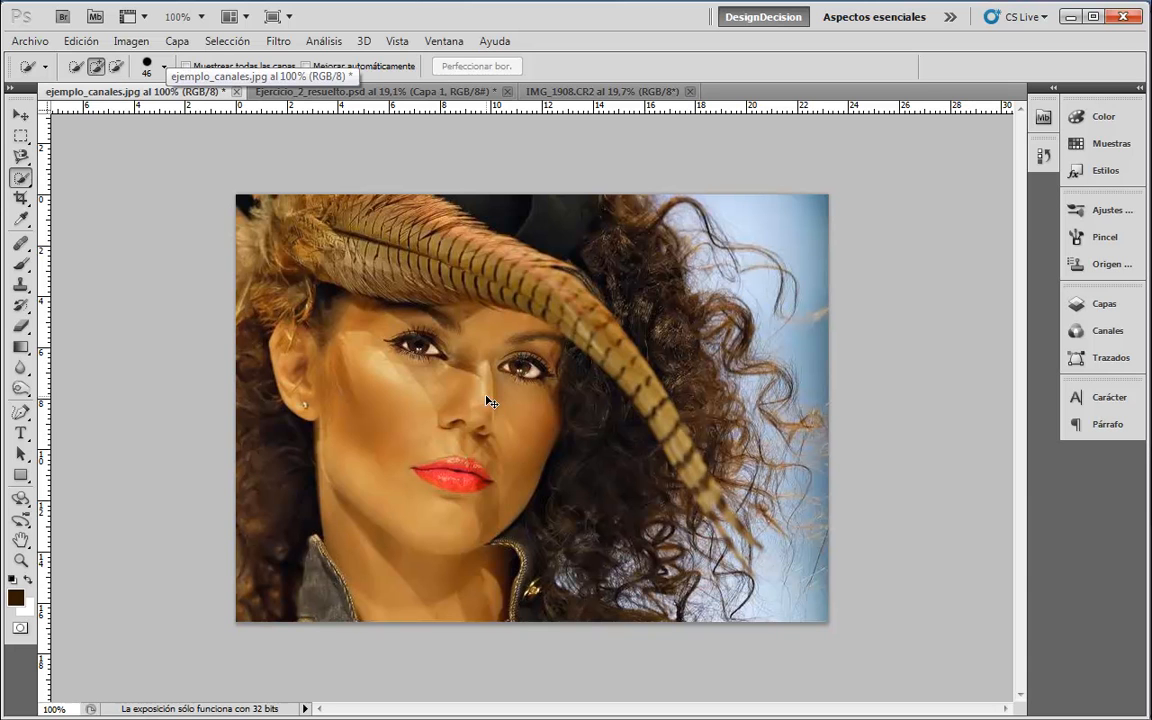
mouse_move(476, 381)
mouse_down()
mouse_move(545, 458)
mouse_move(478, 401)
mouse_move(540, 455)
mouse_move(465, 406)
mouse_move(614, 536)
mouse_up()
drag(516, 429, 467, 396)
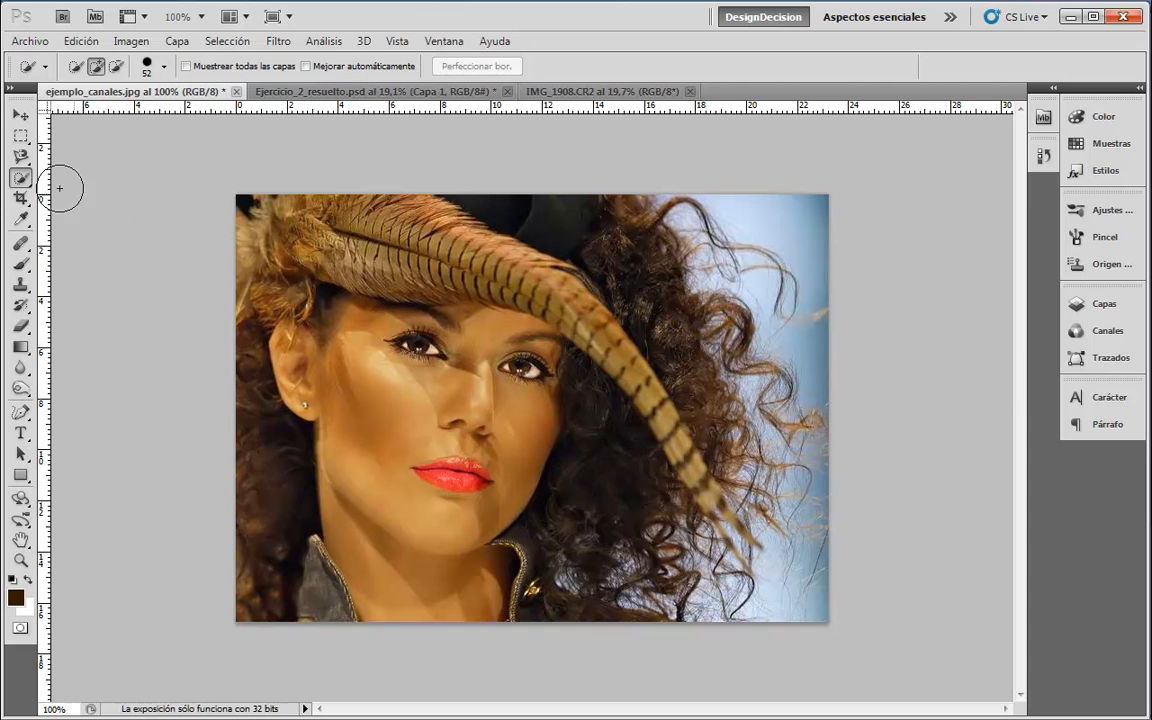
Step: Paint a quick selection over the woman's face, feathered hat, clothing and dark hair, extending it to the outer curls
click(19, 180)
mouse_move(355, 362)
mouse_down()
mouse_move(322, 330)
mouse_move(330, 395)
mouse_move(362, 442)
mouse_up()
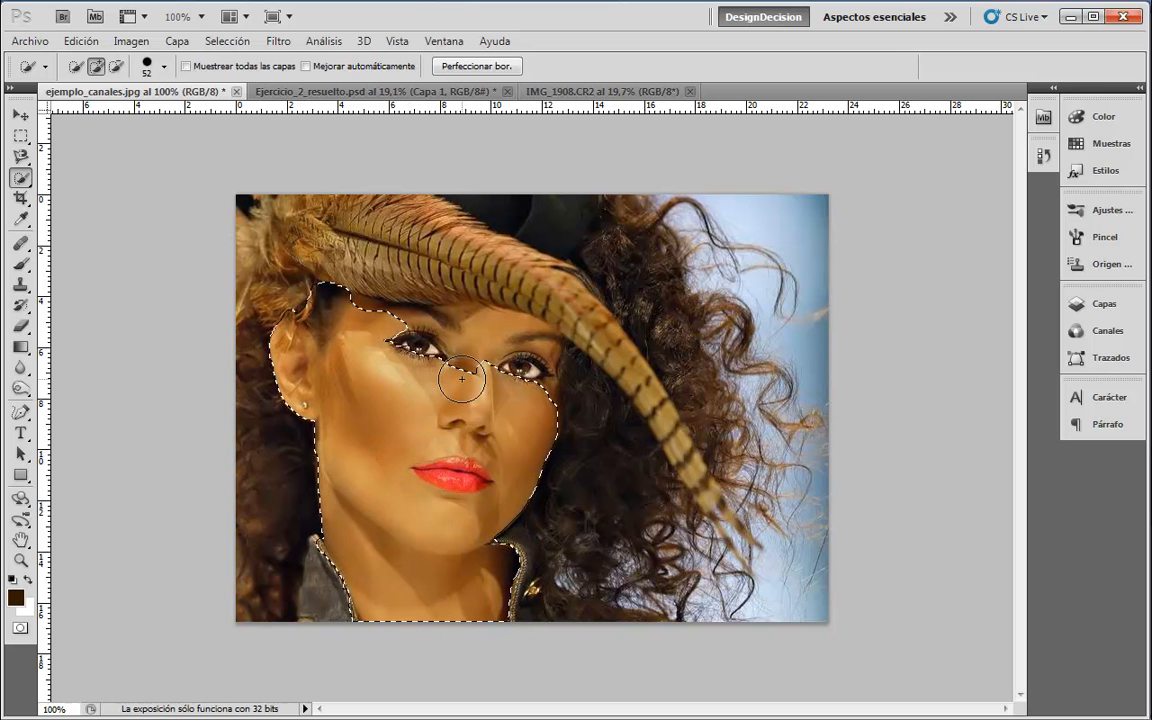
mouse_move(463, 377)
mouse_down()
mouse_move(340, 290)
mouse_move(390, 287)
mouse_move(450, 315)
mouse_move(445, 295)
mouse_move(352, 243)
mouse_move(353, 267)
mouse_move(262, 220)
mouse_move(400, 240)
mouse_move(458, 205)
mouse_move(465, 240)
mouse_move(540, 263)
mouse_move(571, 399)
mouse_move(576, 455)
mouse_move(504, 491)
mouse_move(250, 480)
mouse_move(290, 424)
mouse_move(290, 504)
mouse_up()
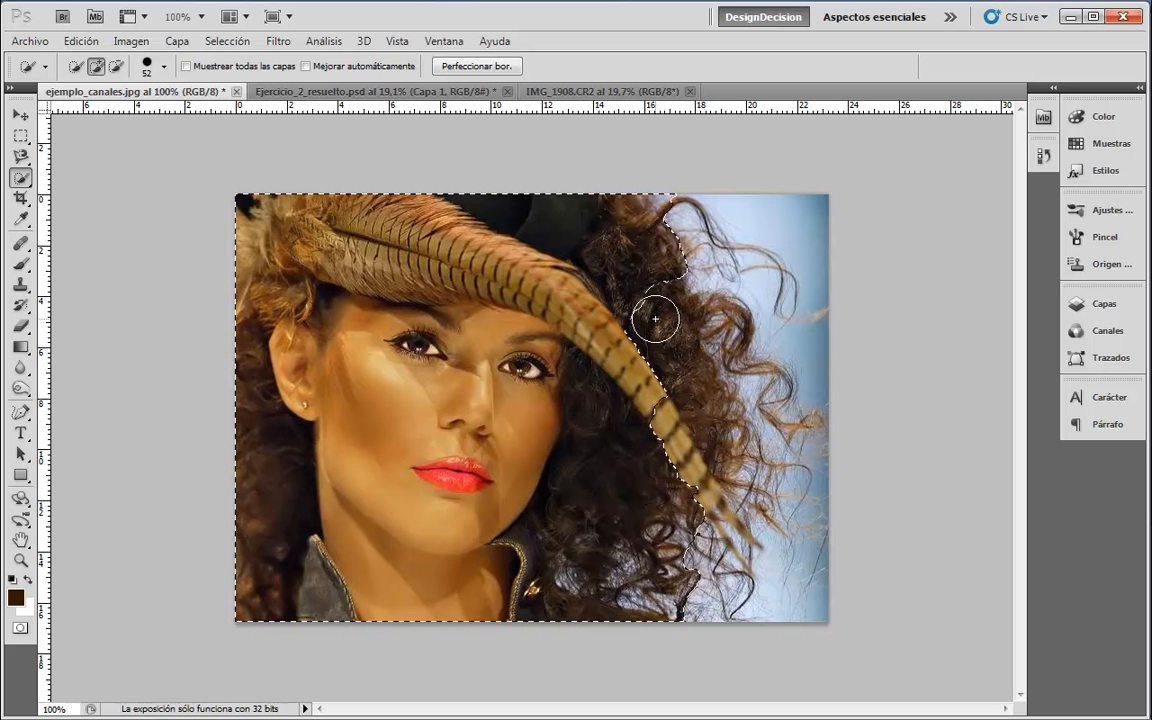
mouse_move(622, 296)
mouse_down()
mouse_move(656, 328)
mouse_move(669, 408)
mouse_up()
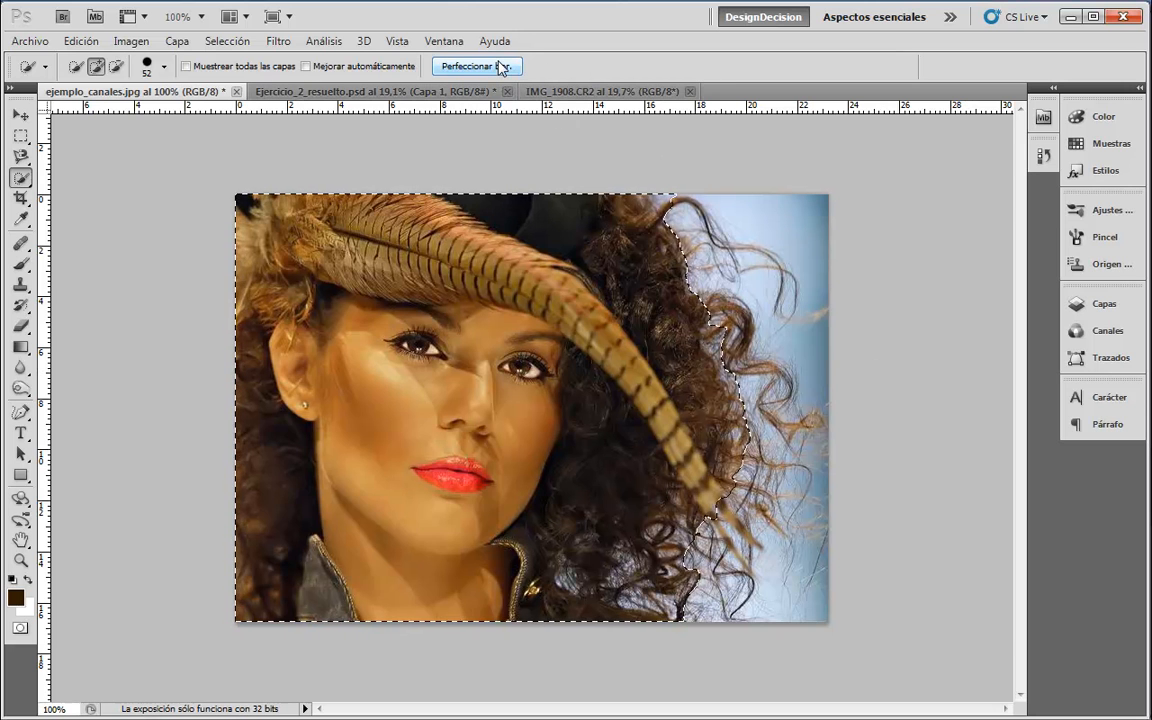
Step: Open Refine Edge for the selection, move the dialog clear of the hair, and preview the cutout on white
click(500, 67)
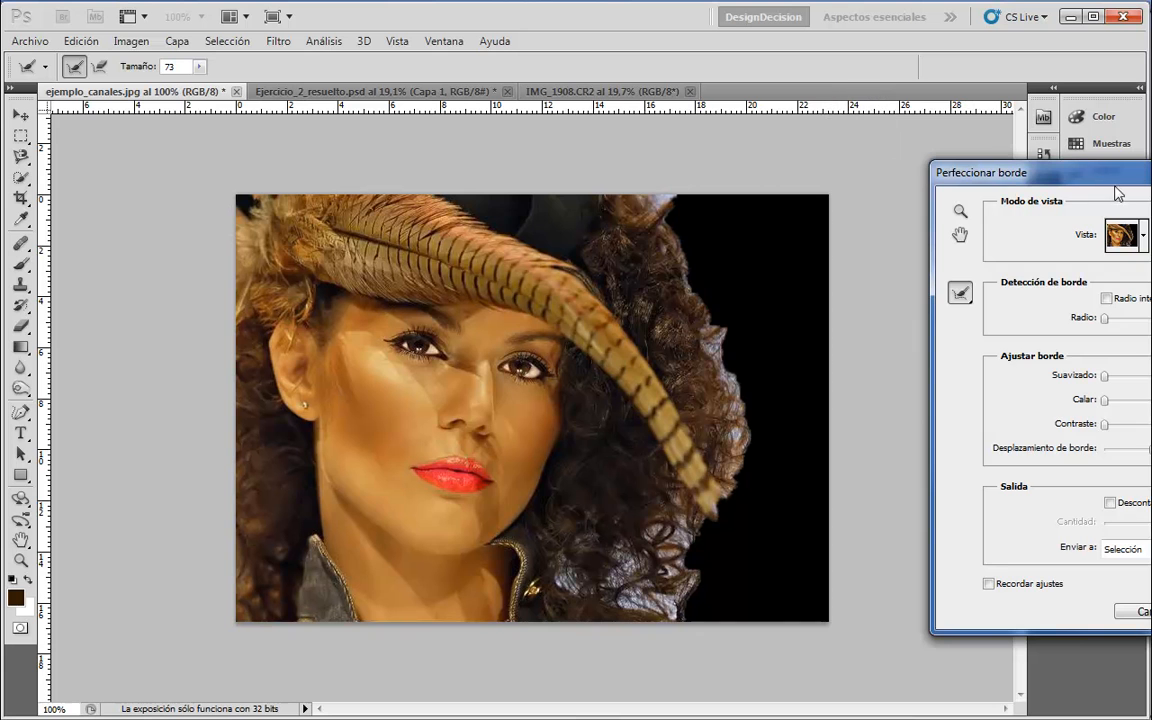
drag(1106, 180, 322, 128)
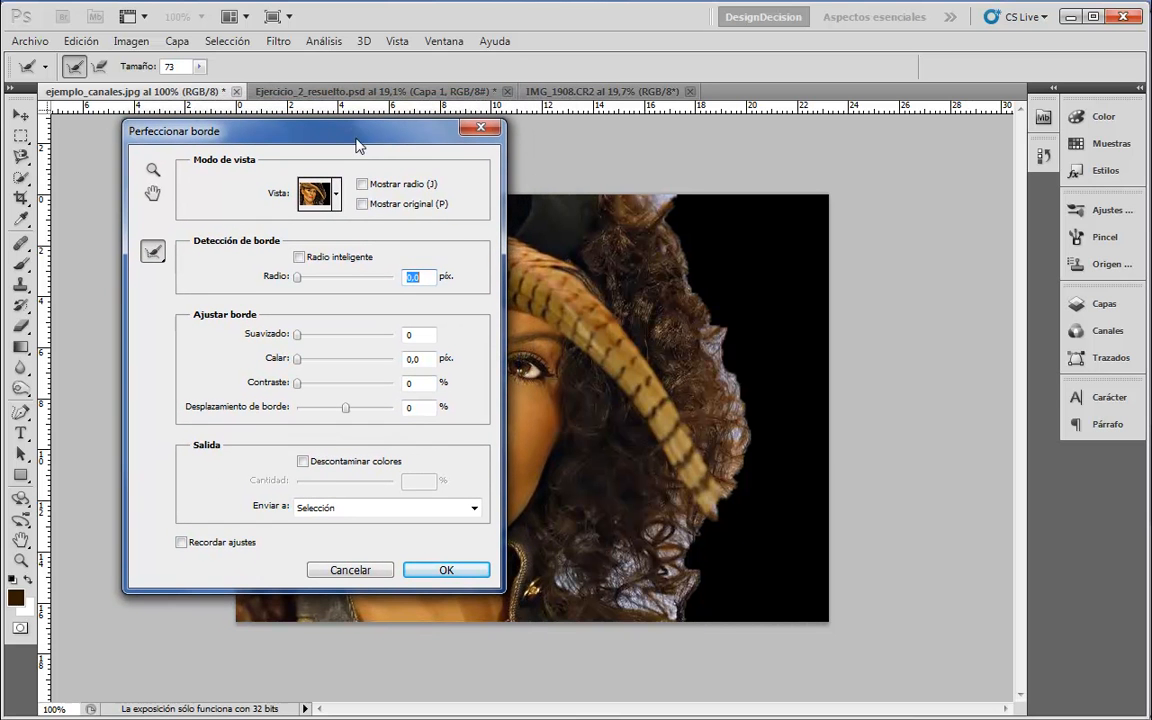
click(337, 194)
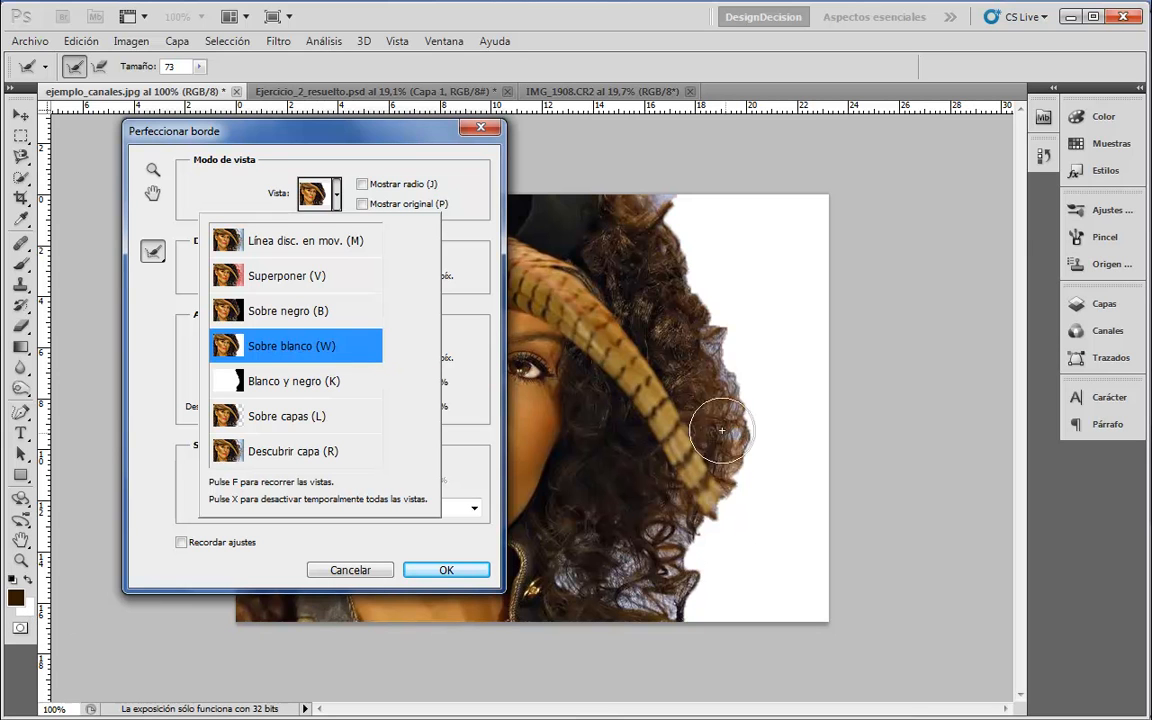
click(327, 141)
drag(327, 141, 303, 152)
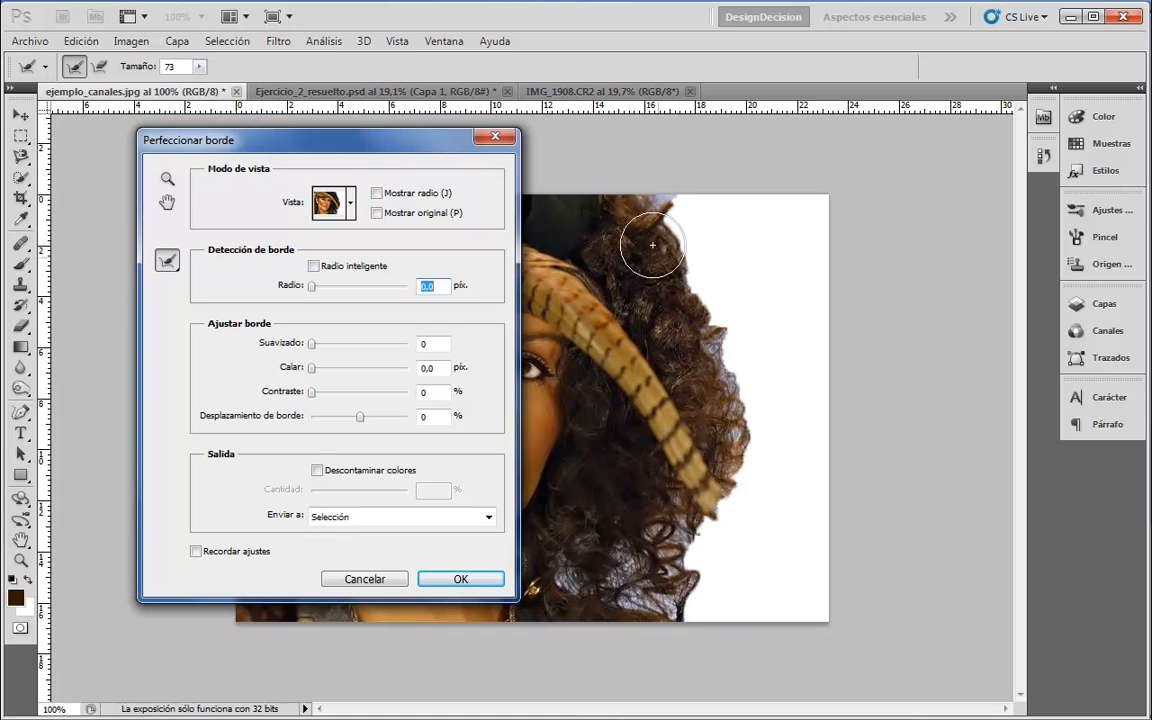
Step: Brush the Refine Radius tool along the hair's outer edge and over the loose curls and feather tip
mouse_move(660, 207)
mouse_down()
mouse_move(756, 438)
mouse_move(750, 471)
mouse_move(668, 615)
mouse_up()
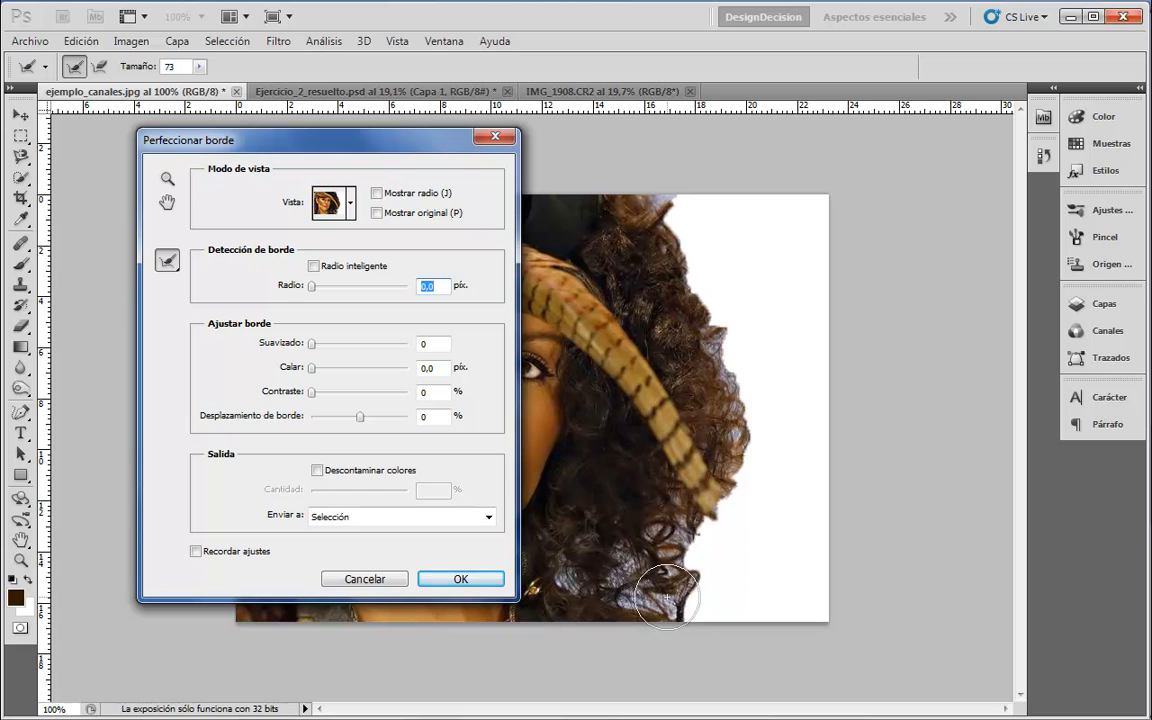
mouse_move(625, 162)
mouse_down()
mouse_move(700, 238)
mouse_move(738, 300)
mouse_move(756, 370)
mouse_move(752, 440)
mouse_move(691, 626)
mouse_up()
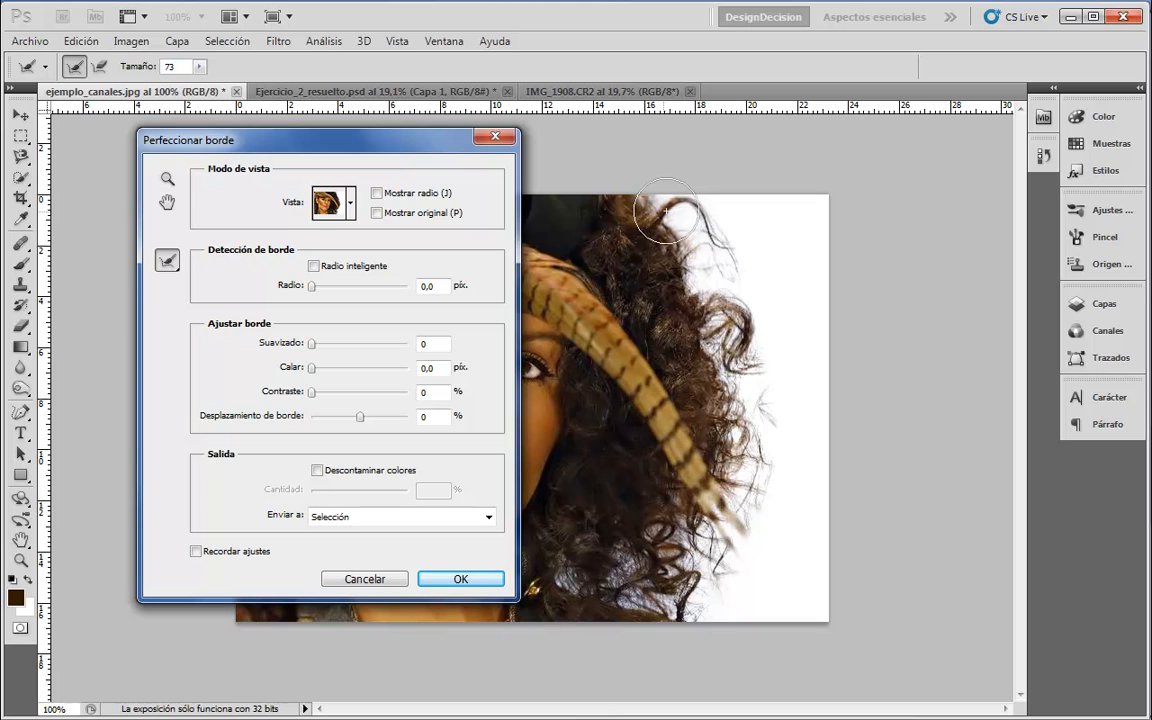
mouse_move(698, 241)
mouse_down()
mouse_move(728, 271)
mouse_move(761, 258)
mouse_move(783, 266)
mouse_move(808, 342)
mouse_move(830, 316)
mouse_move(771, 367)
mouse_move(807, 367)
mouse_move(782, 415)
mouse_move(838, 444)
mouse_move(815, 464)
mouse_move(804, 452)
mouse_move(835, 450)
mouse_move(757, 468)
mouse_move(810, 451)
mouse_move(830, 418)
mouse_move(841, 418)
mouse_move(850, 458)
mouse_up()
mouse_move(630, 520)
mouse_down()
mouse_move(689, 537)
mouse_move(655, 527)
mouse_move(605, 540)
mouse_move(700, 555)
mouse_move(724, 573)
mouse_move(706, 486)
mouse_move(780, 573)
mouse_move(761, 486)
mouse_move(705, 435)
mouse_move(740, 505)
mouse_up()
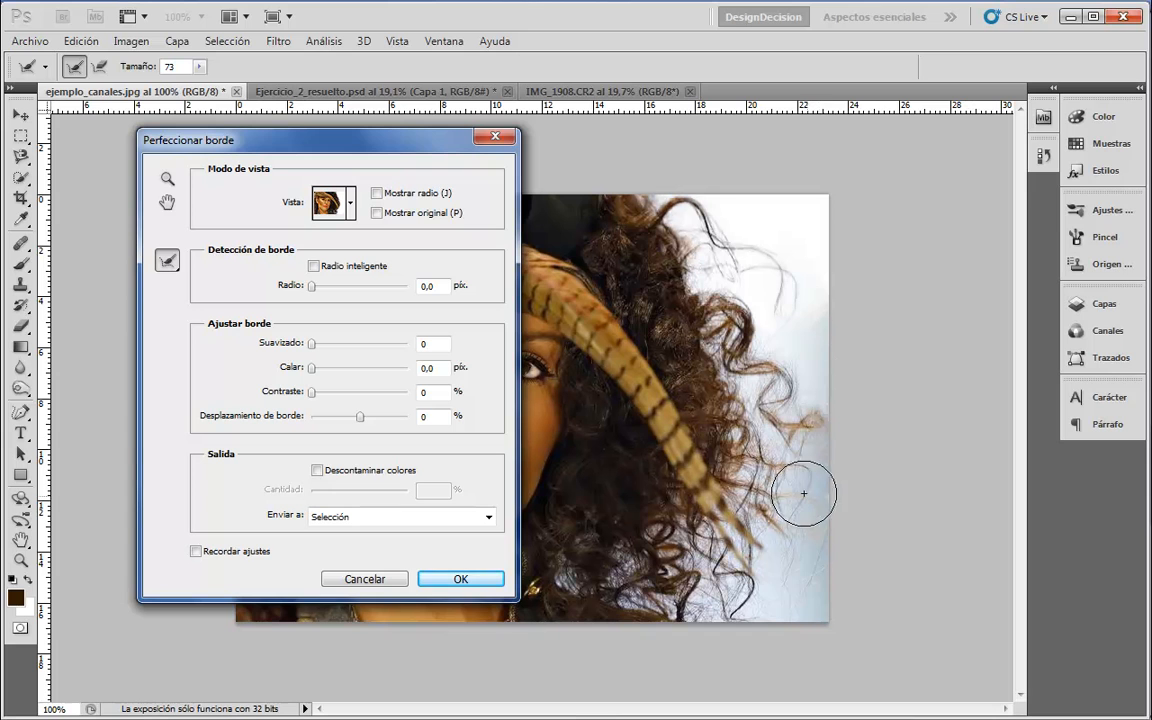
Step: Erase the excess refinement from the blue background beyond the hair, and touch up the radius around the outermost curl tips
key(alt)
mouse_move(817, 565)
mouse_down()
mouse_move(832, 534)
mouse_move(821, 447)
mouse_move(827, 335)
mouse_up()
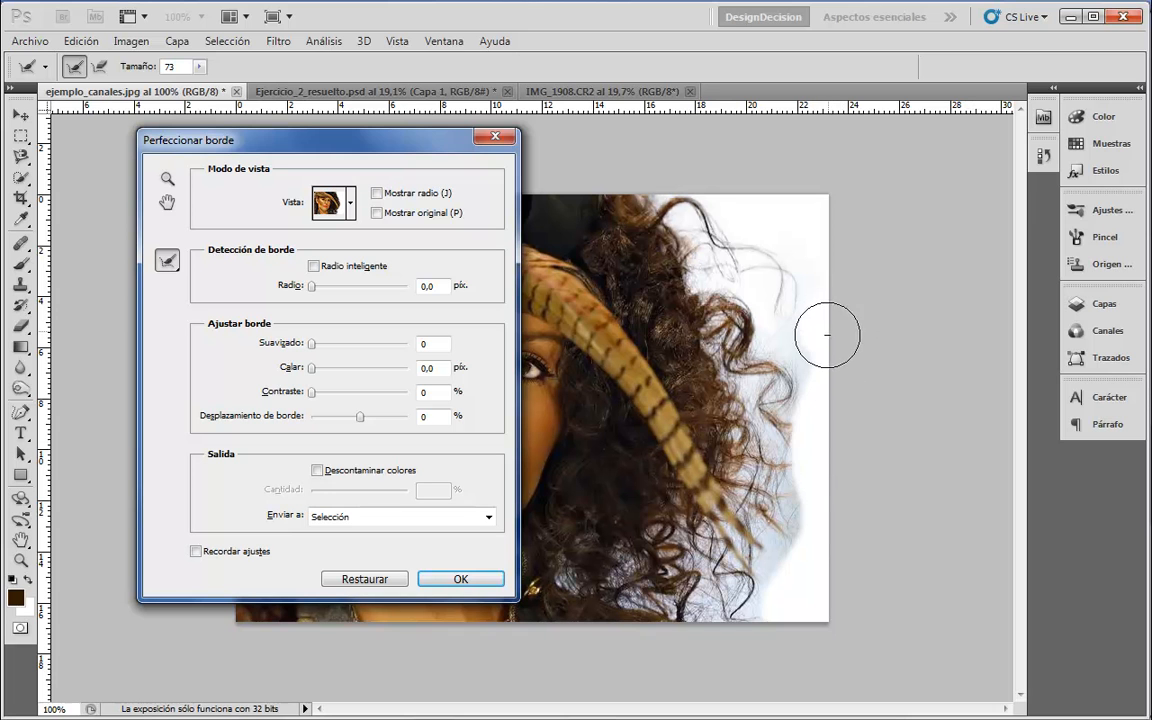
drag(838, 545, 781, 513)
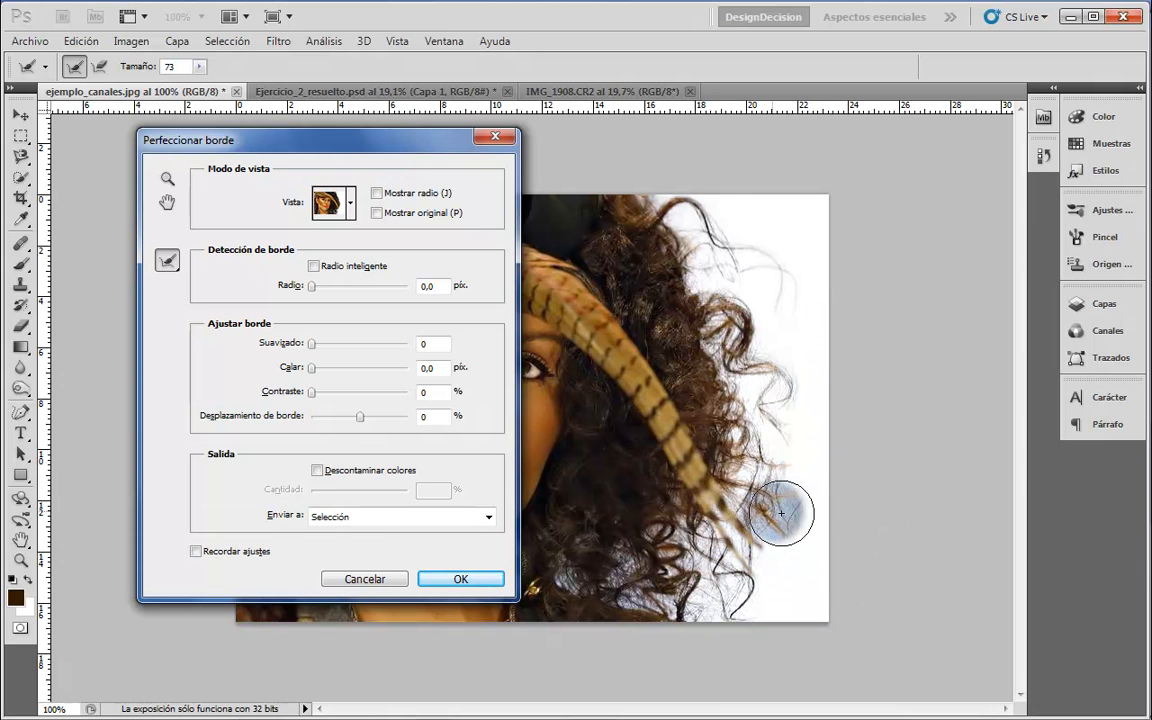
click(810, 494)
click(803, 522)
click(821, 558)
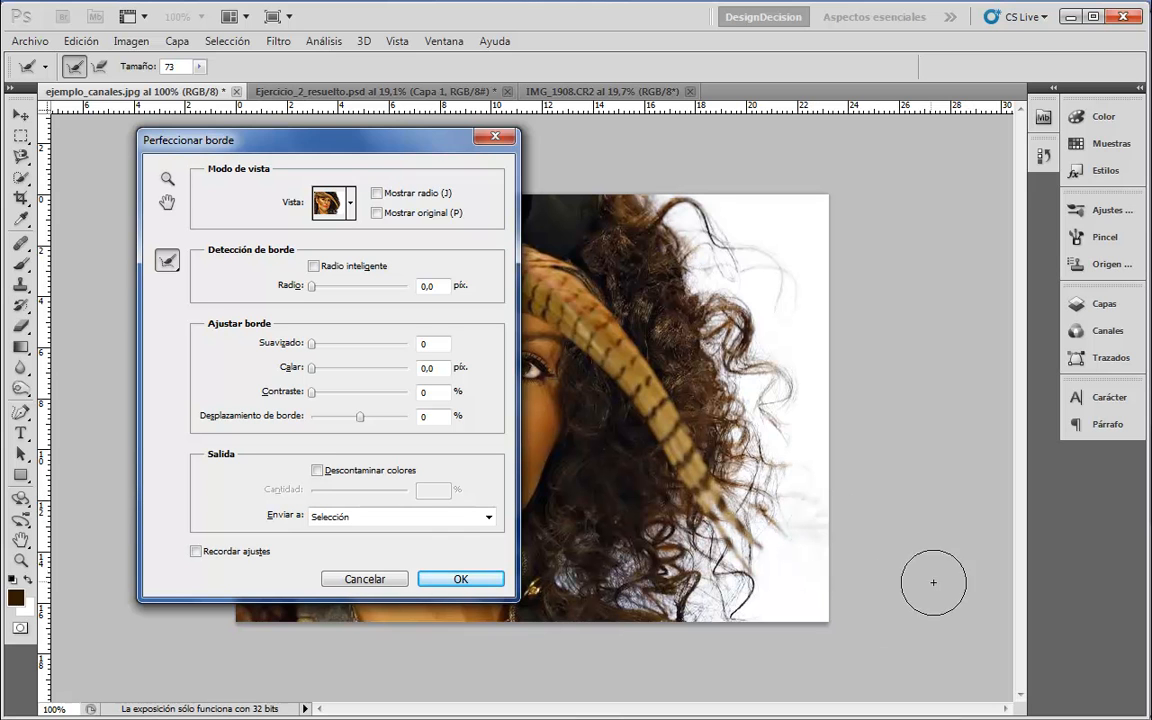
Step: Erase refinement from the dark curls near the photo's lower edge, and brush the radius again along the lowest outer curls
key(alt)
alt+click(634, 581)
alt+click(575, 588)
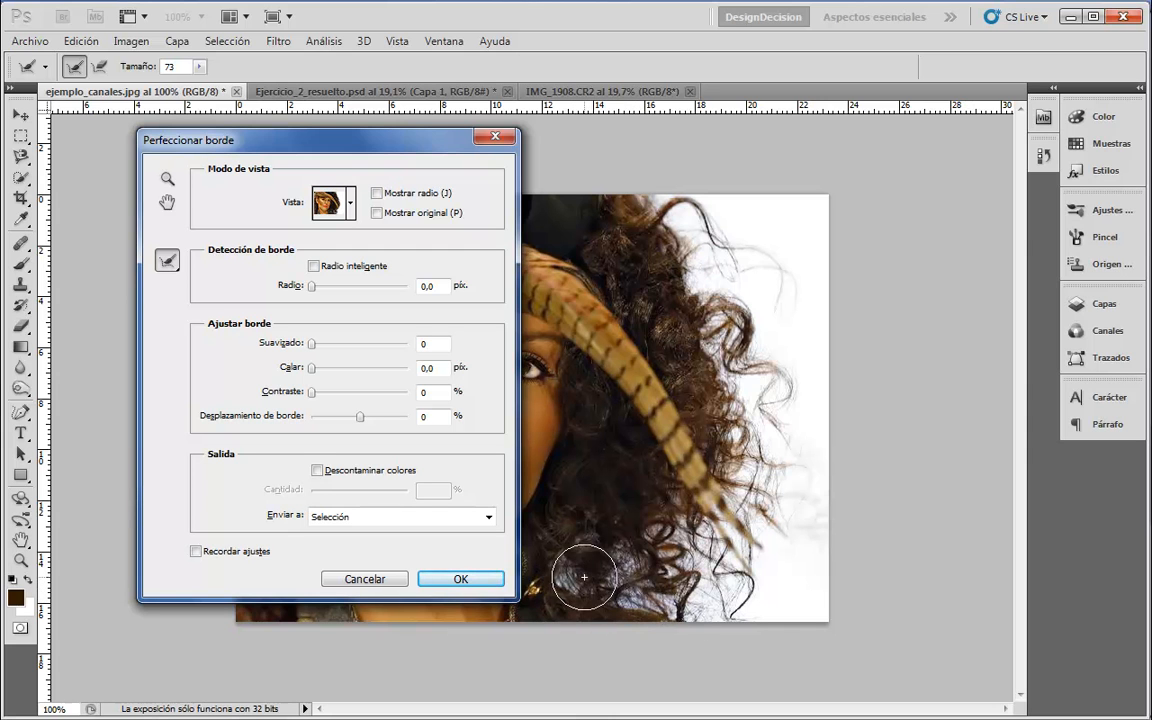
alt+drag(650, 601, 606, 572)
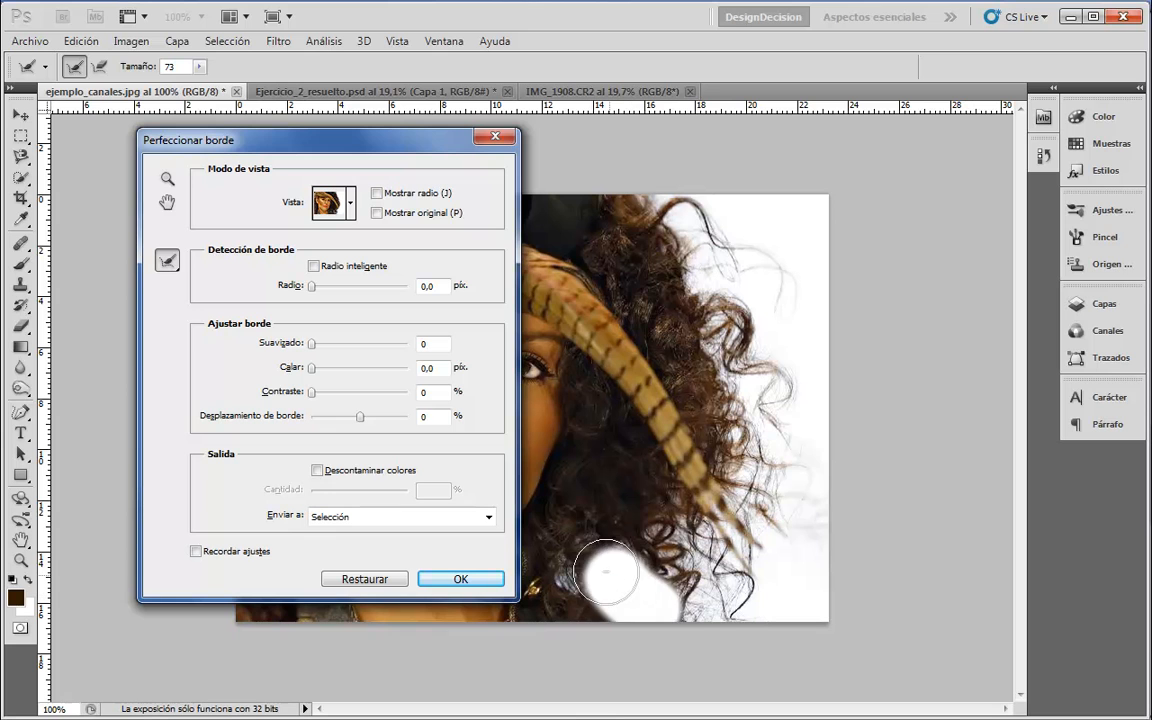
mouse_move(704, 630)
alt+mouse_down()
mouse_move(710, 617)
mouse_move(597, 581)
mouse_move(580, 603)
mouse_move(653, 643)
alt+mouse_up()
drag(705, 610, 730, 627)
click(749, 613)
click(790, 616)
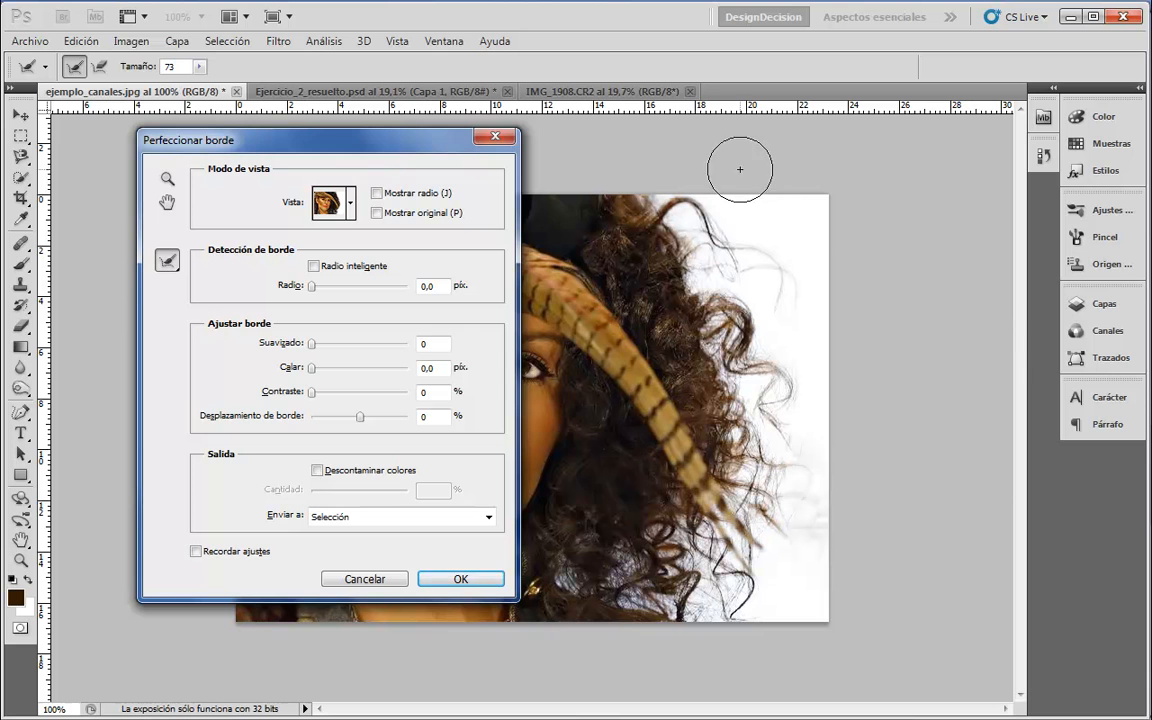
Step: Set the edge shift to -16% and the contrast to 3% in Refine Edge, and apply the refinement to the selection
mouse_move(388, 147)
mouse_down()
mouse_move(498, 133)
mouse_move(412, 164)
mouse_move(425, 146)
mouse_move(401, 152)
mouse_up()
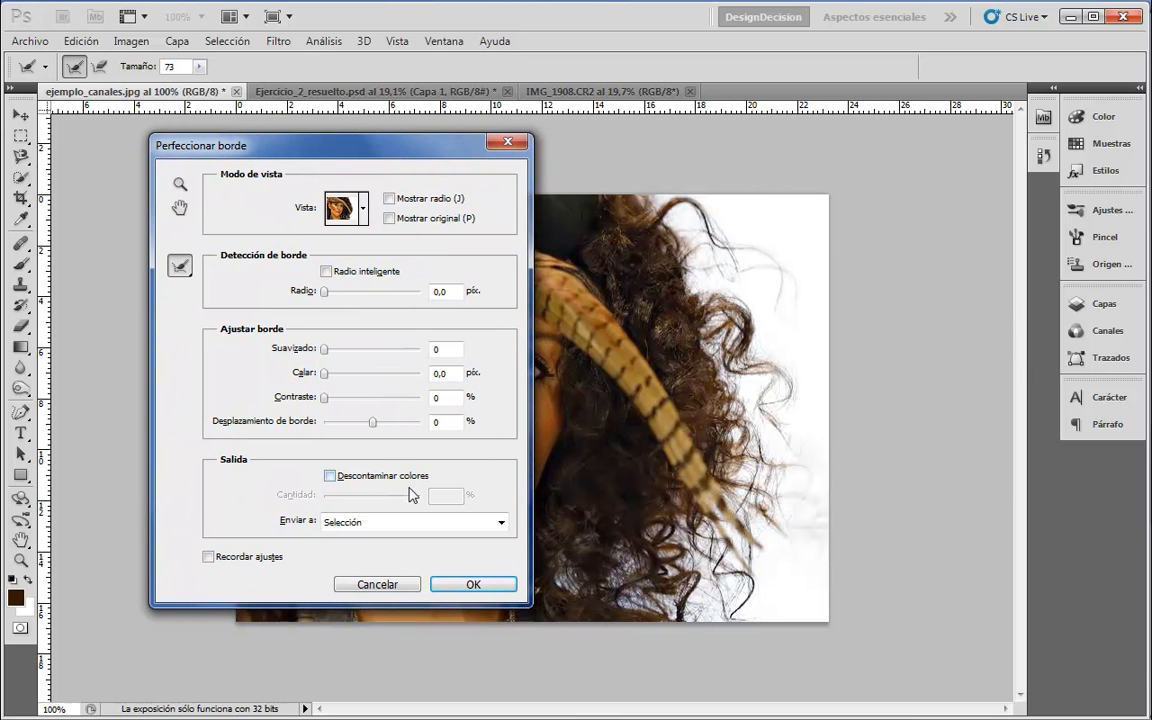
drag(356, 152, 327, 157)
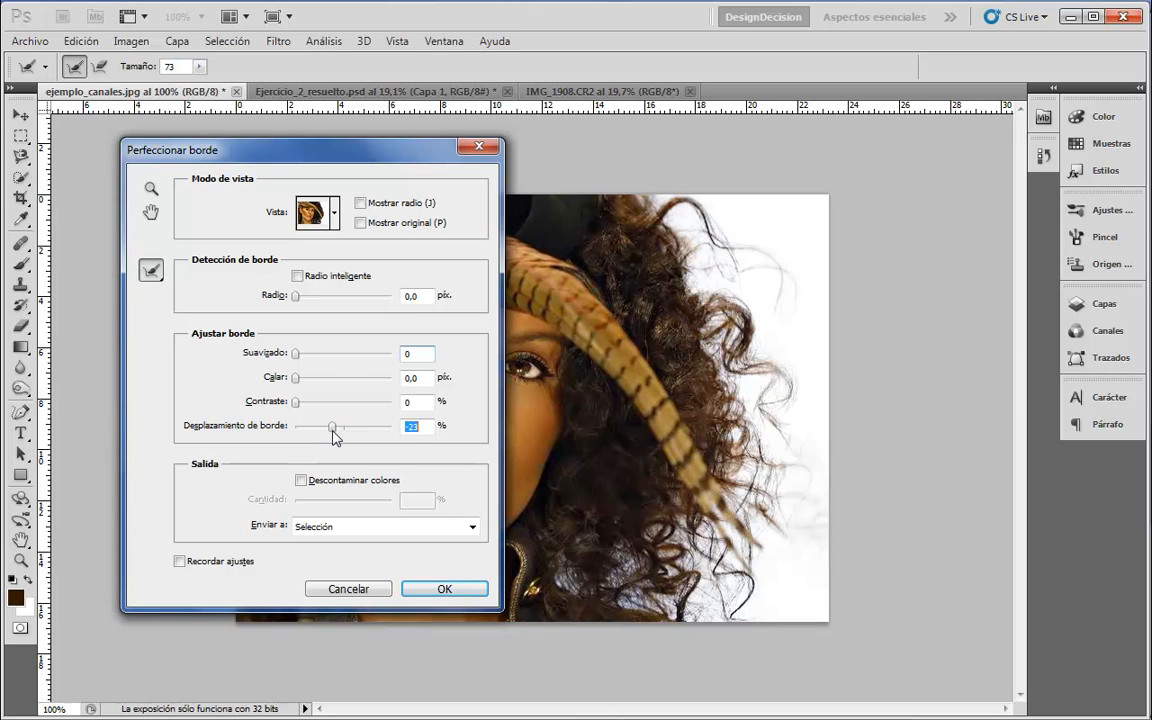
drag(333, 431, 330, 431)
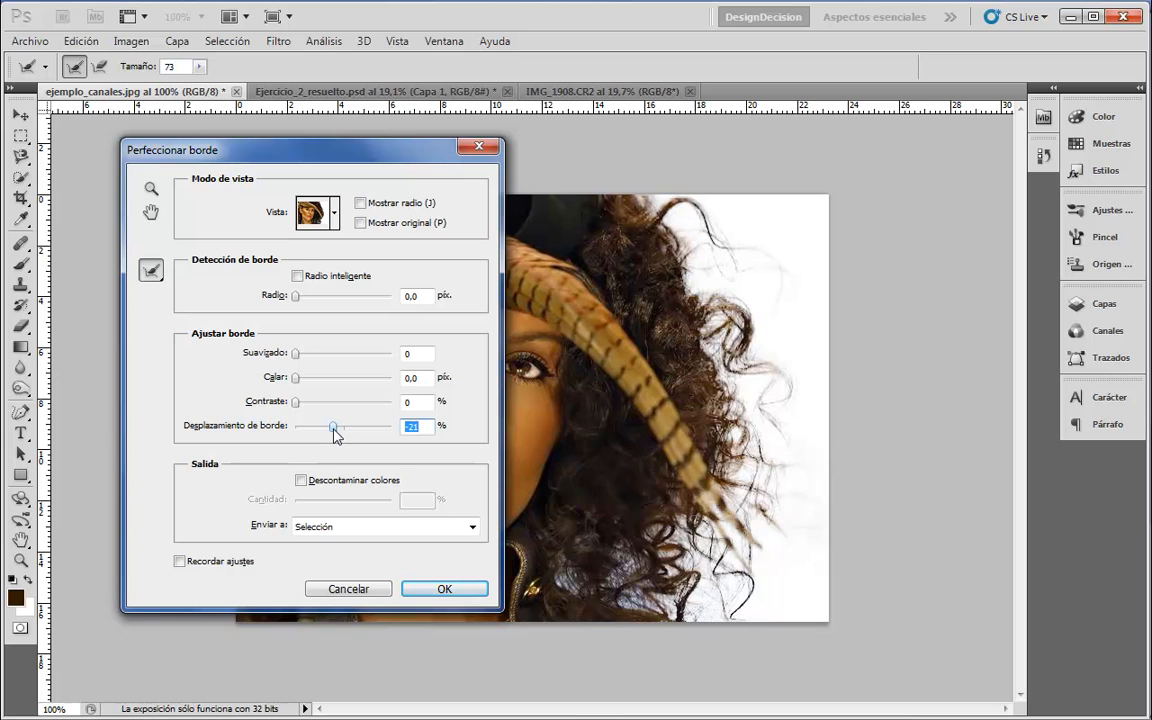
drag(341, 428, 342, 428)
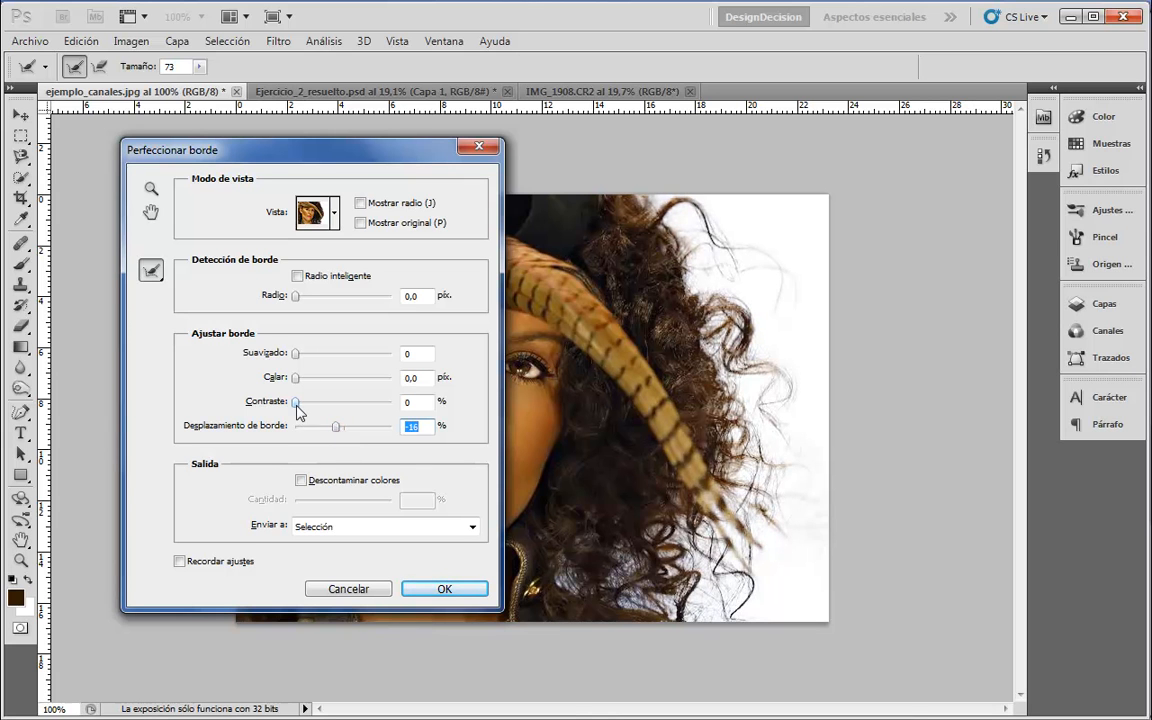
drag(314, 408, 322, 410)
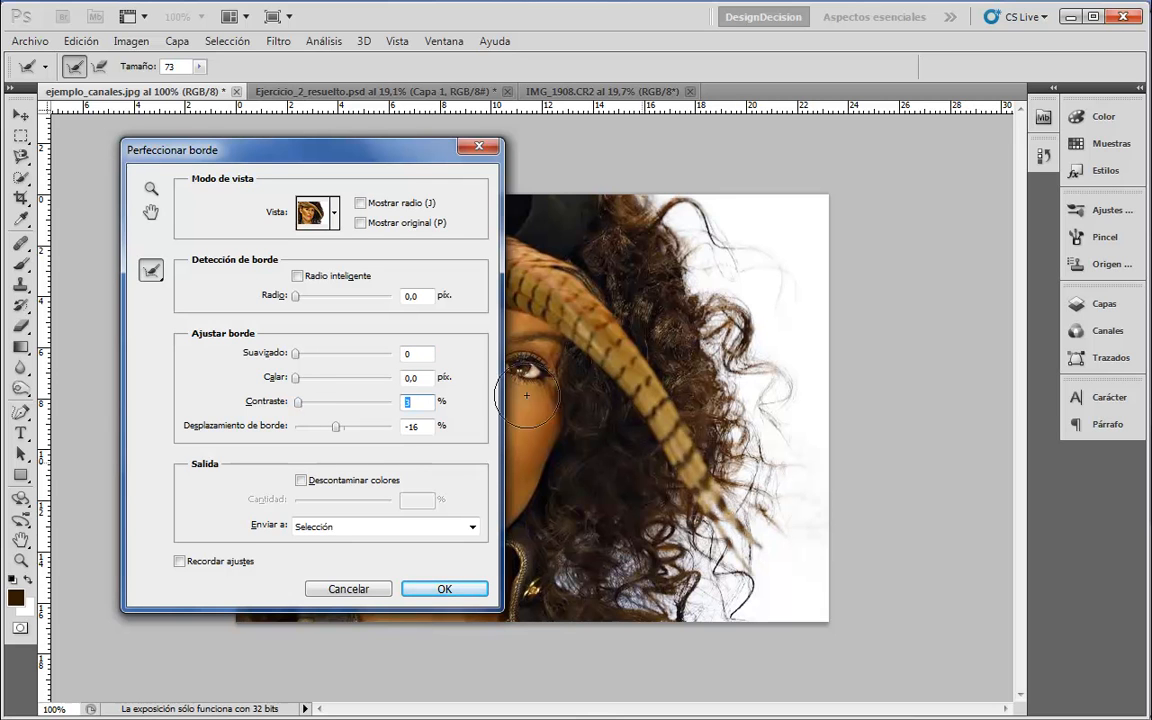
click(459, 595)
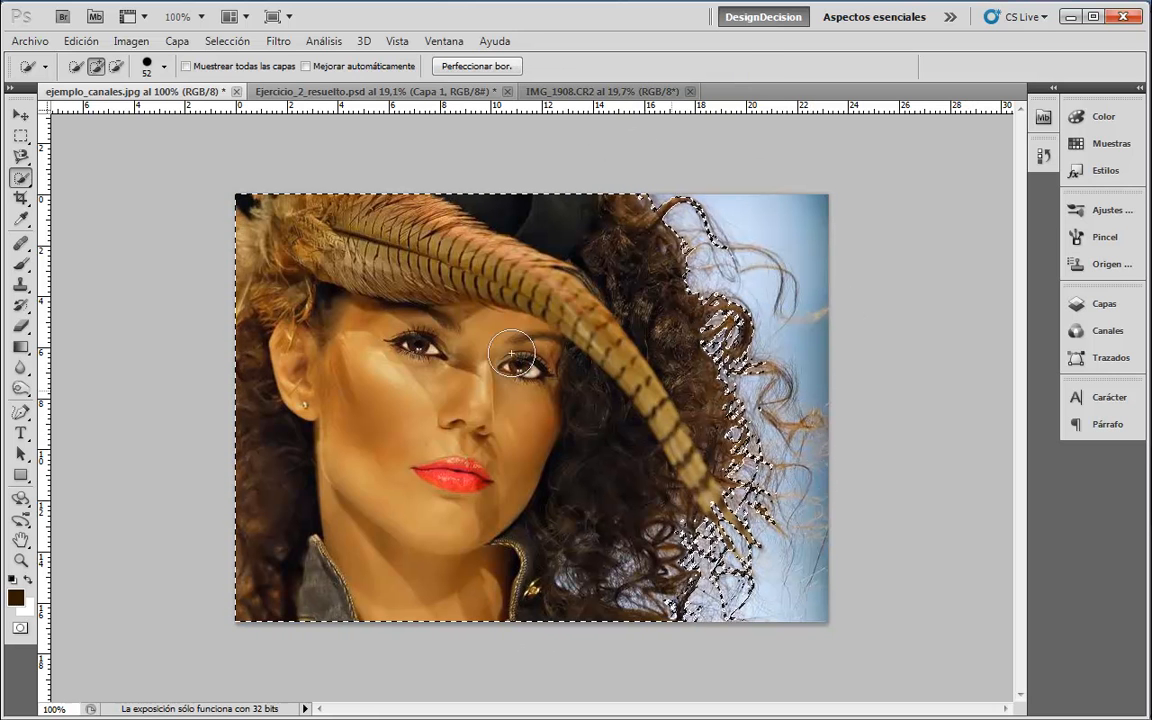
Step: Invert the selection, fill the blue background with the background color at 100% opacity in Normal mode, and deselect
click(232, 42)
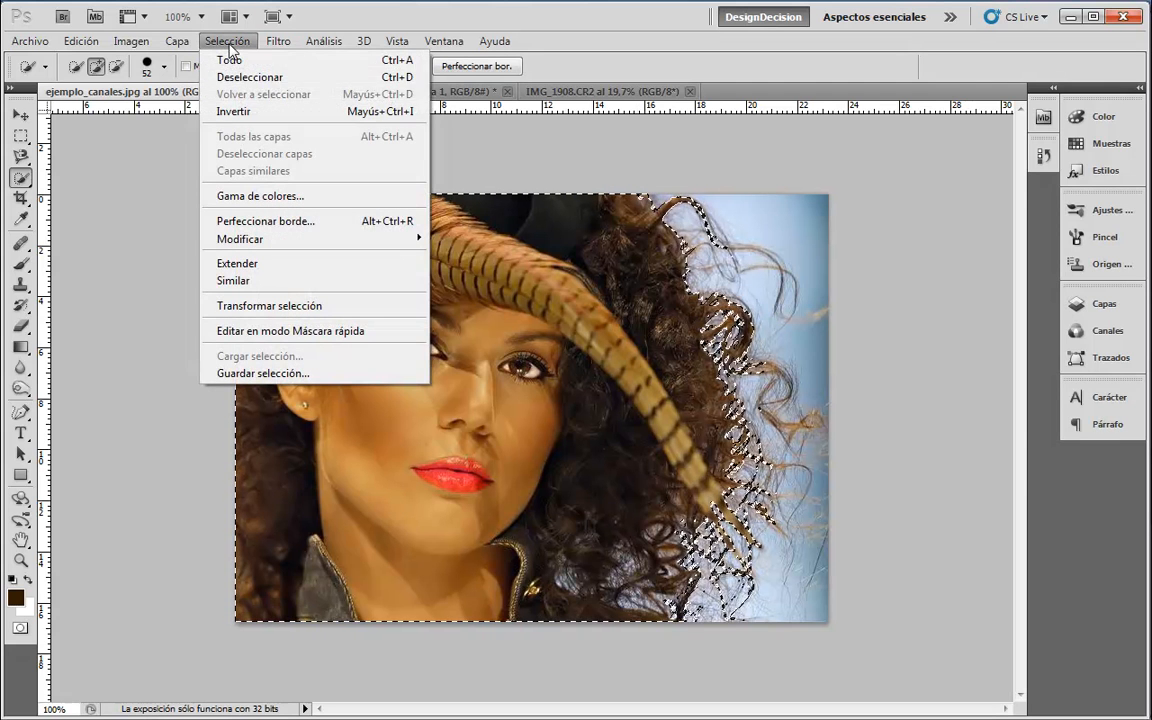
click(233, 111)
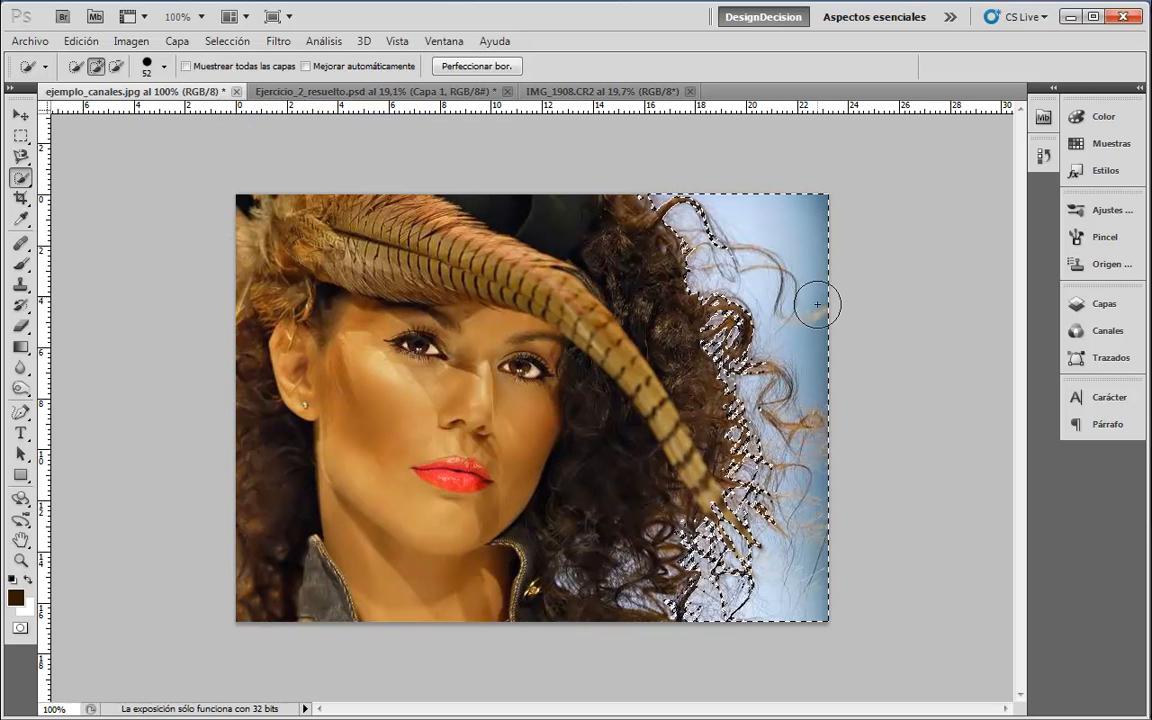
key(shift+BackSpace)
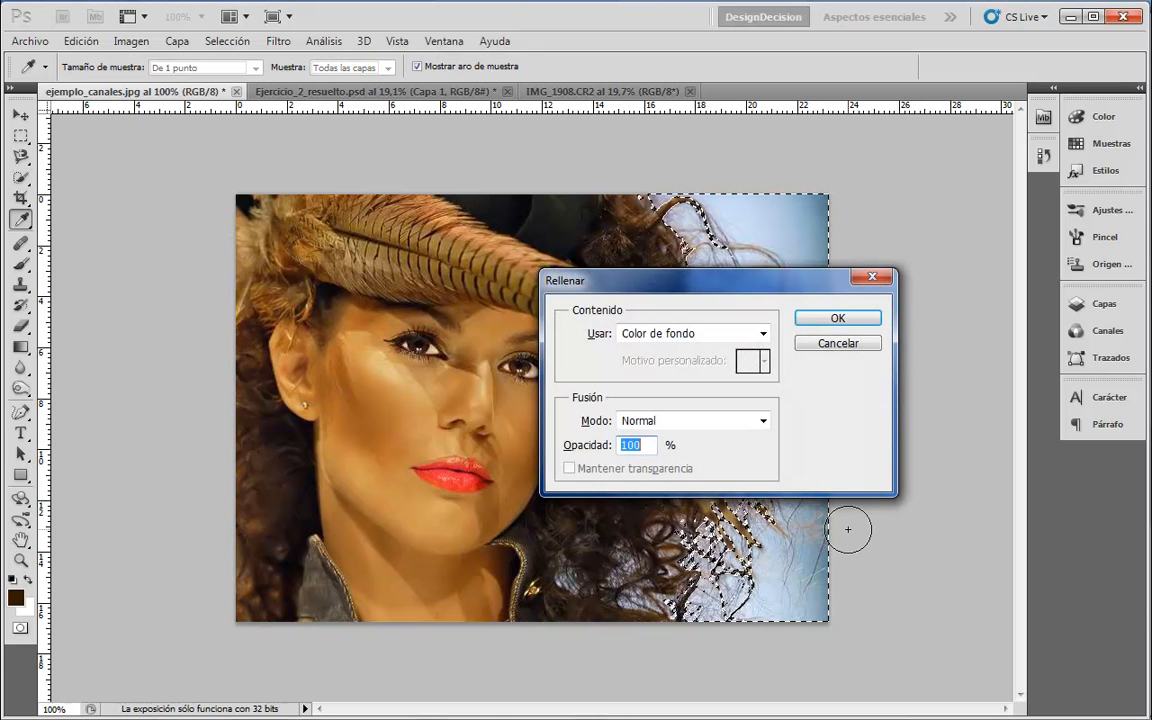
click(838, 319)
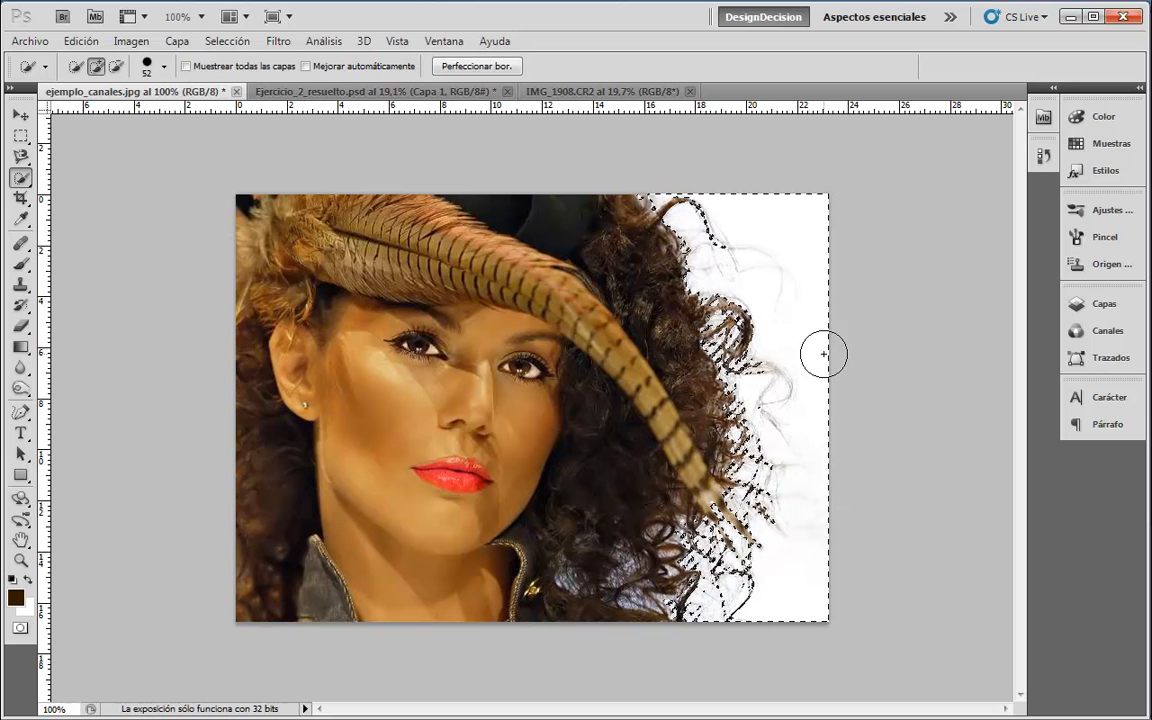
key(ctrl+d)
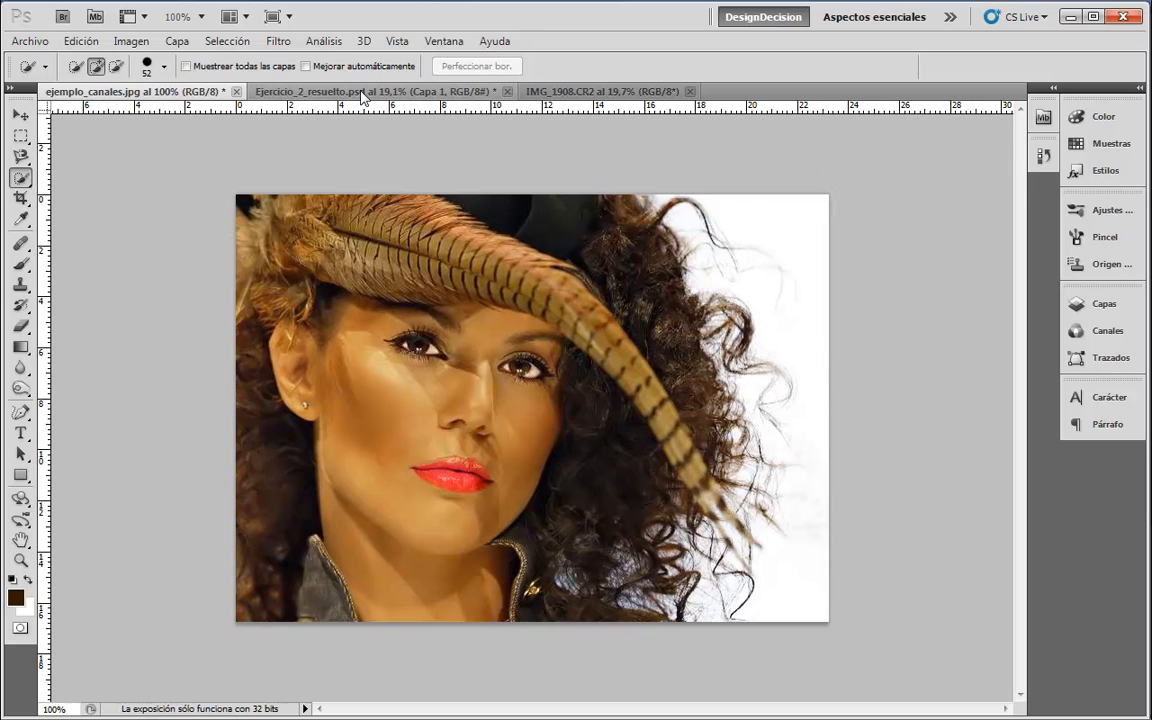
Step: Switch to Ejercicio_2_resuelto.psd and delete the Fondo copia layer, leaving the Fondo layer visible and active
click(319, 92)
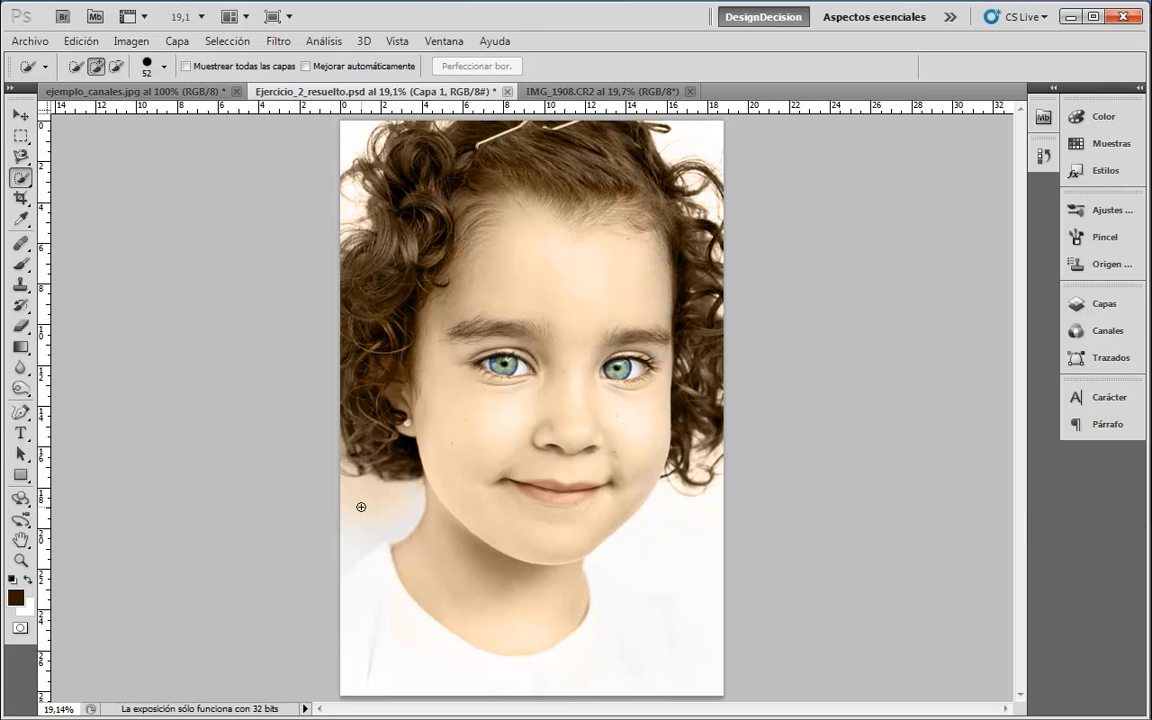
click(1101, 300)
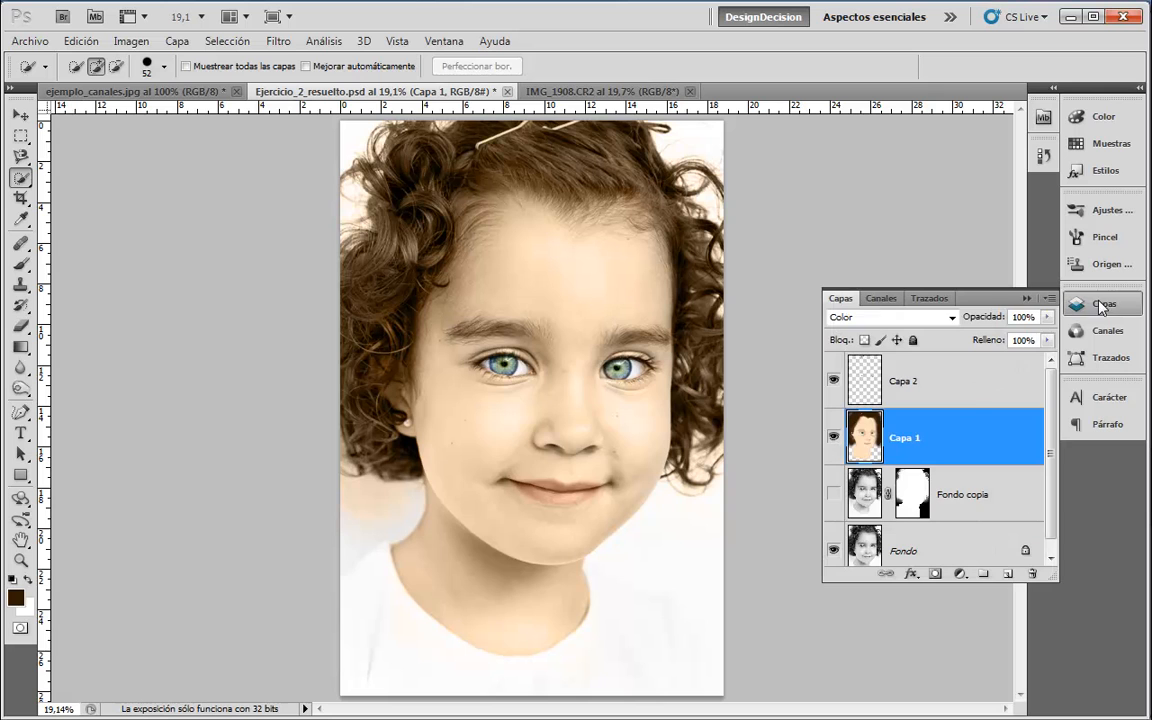
click(835, 553)
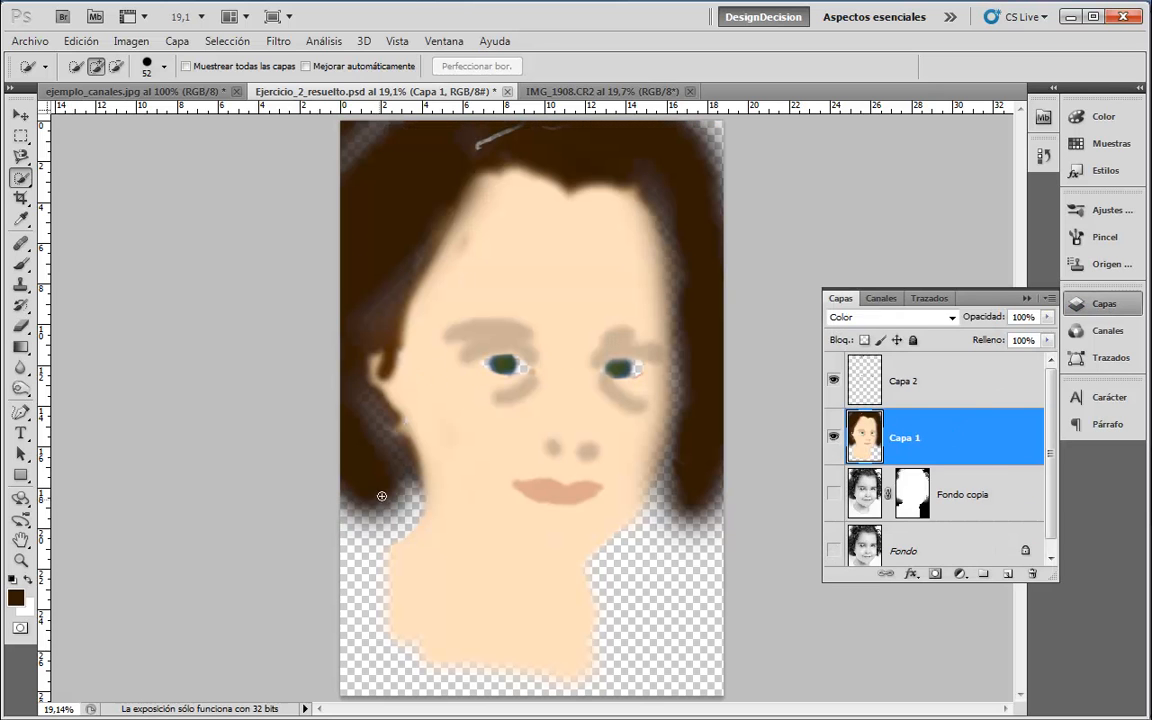
click(1009, 515)
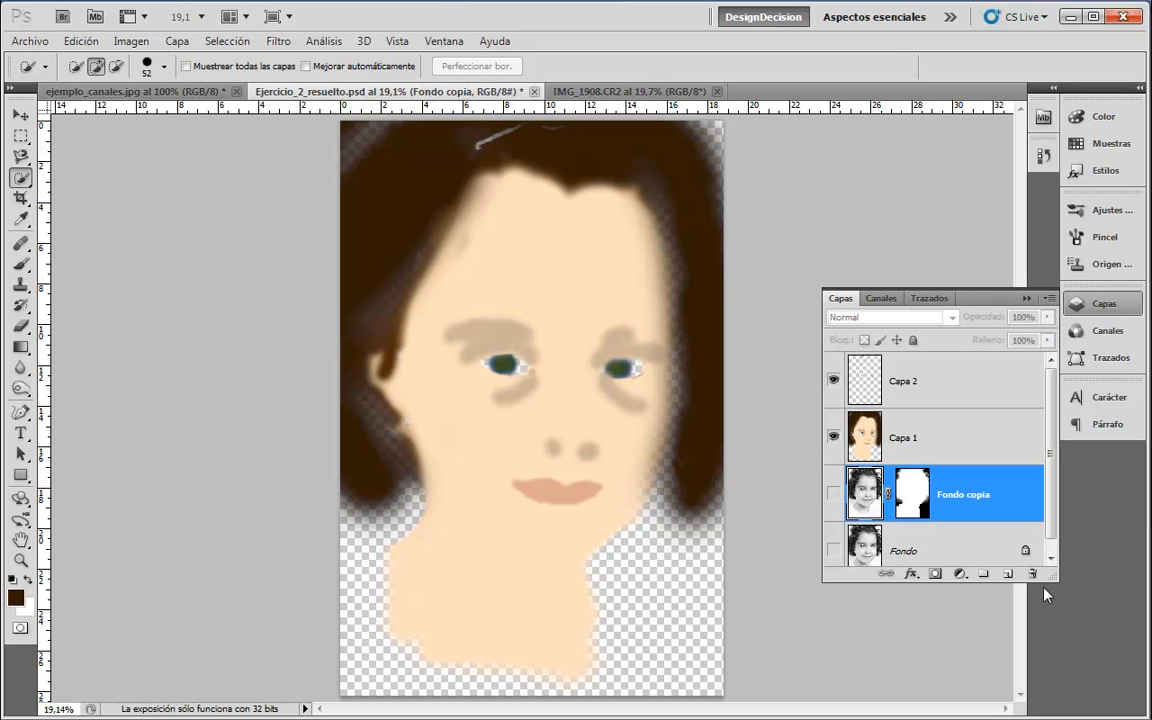
drag(1032, 571, 1032, 573)
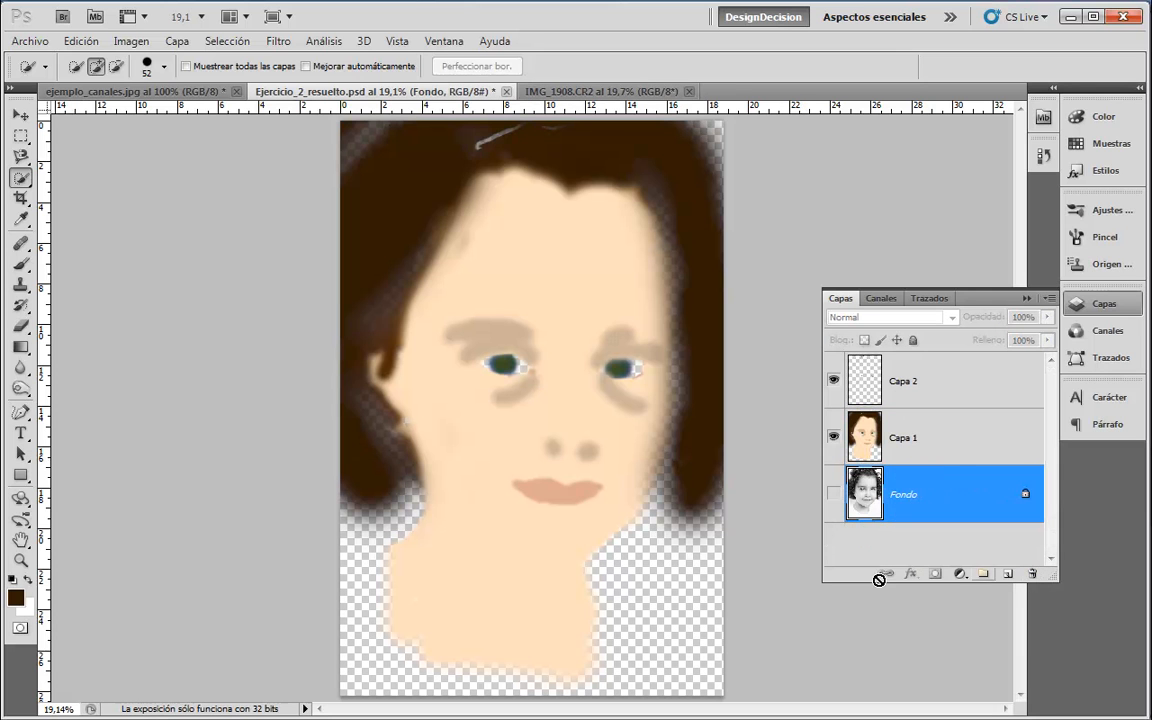
click(834, 494)
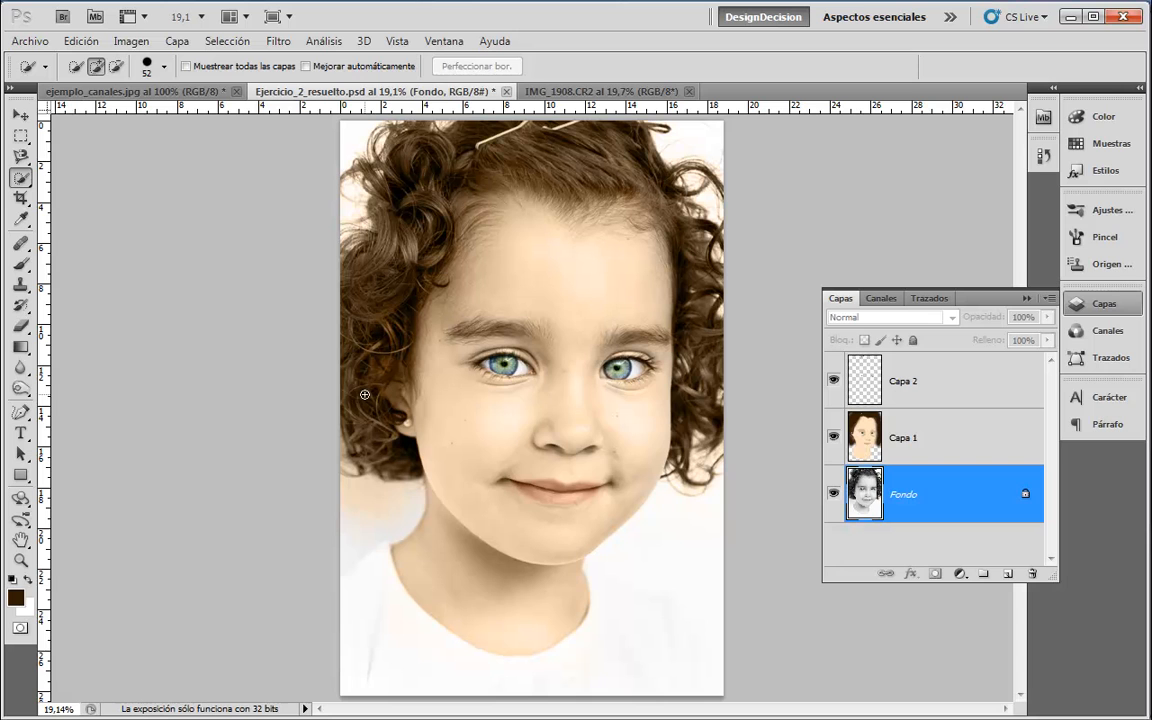
Step: Enlarge the Quick Selection brush to 473 and paint a selection over the girl's curly hair and face
mouse_move(363, 392)
mouse_down()
mouse_move(374, 374)
mouse_move(348, 276)
mouse_up()
mouse_move(362, 390)
mouse_down()
mouse_move(460, 435)
mouse_move(342, 386)
mouse_up()
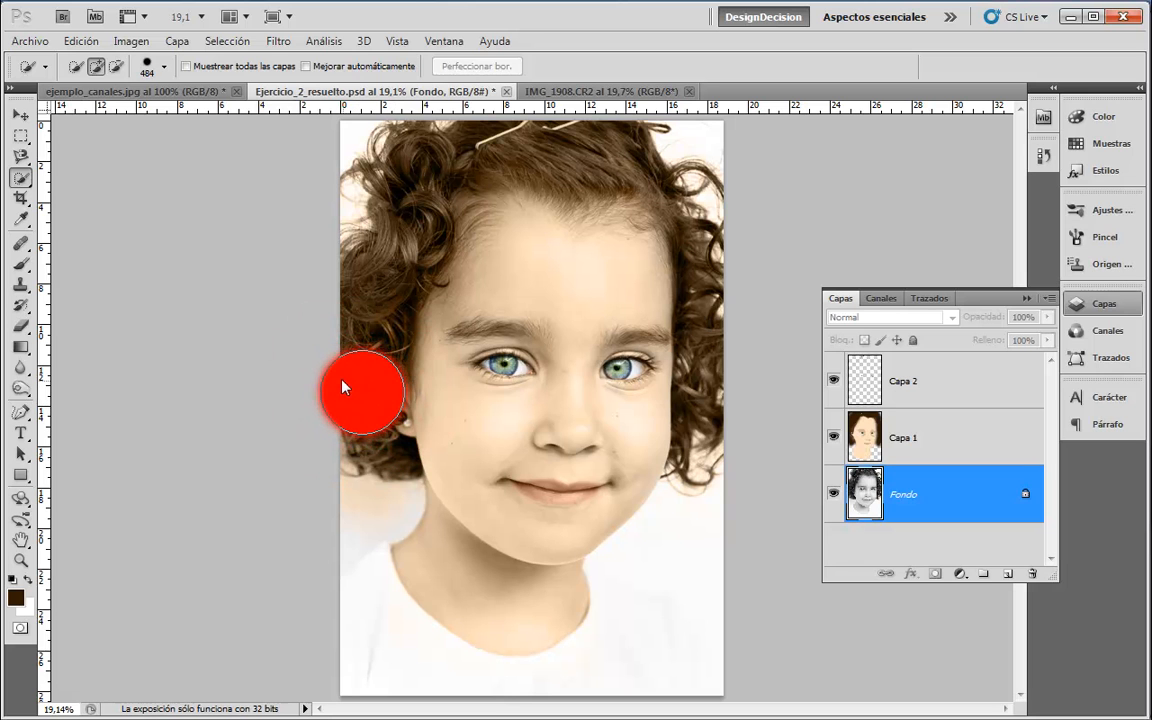
mouse_move(425, 185)
mouse_down()
mouse_move(443, 245)
mouse_move(540, 350)
mouse_move(480, 420)
mouse_move(620, 220)
mouse_move(690, 265)
mouse_move(345, 230)
mouse_move(410, 457)
mouse_up()
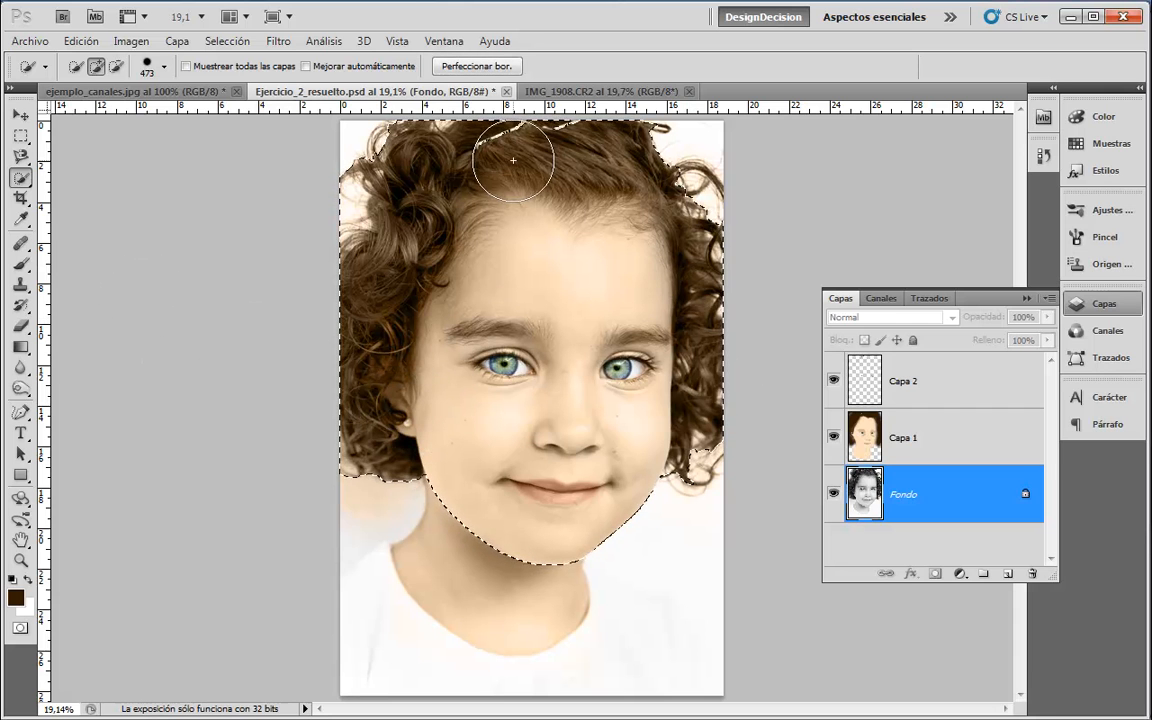
Step: Open Refine Edge for the selection, move the dialog off the portrait, and set the Refine Radius brush size to 282
click(455, 67)
drag(378, 162, 1060, 153)
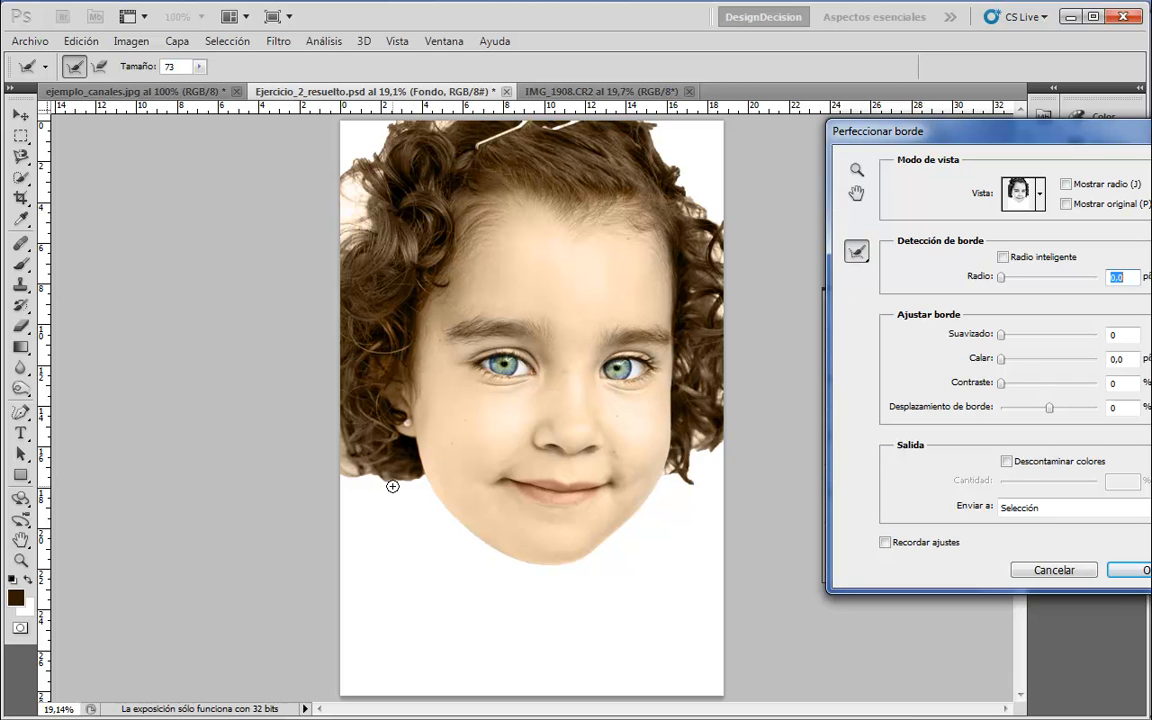
mouse_move(398, 488)
mouse_down()
mouse_move(419, 492)
mouse_move(355, 470)
mouse_move(312, 413)
mouse_move(367, 496)
mouse_move(393, 494)
mouse_up()
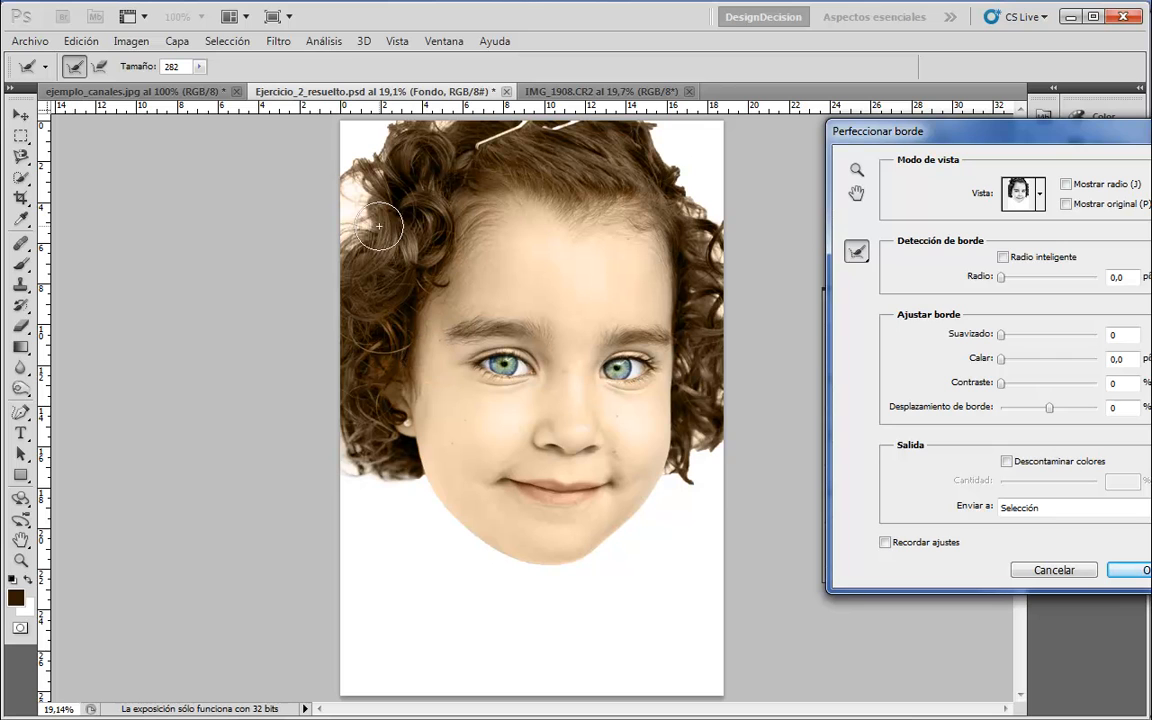
Step: Brush the Refine Radius tool around the girl's outer curls on both sides of the head, and apply the refinement
mouse_move(356, 207)
mouse_down()
mouse_move(366, 171)
mouse_move(409, 162)
mouse_move(384, 144)
mouse_move(440, 124)
mouse_move(654, 124)
mouse_move(692, 167)
mouse_move(669, 159)
mouse_move(700, 183)
mouse_move(723, 250)
mouse_up()
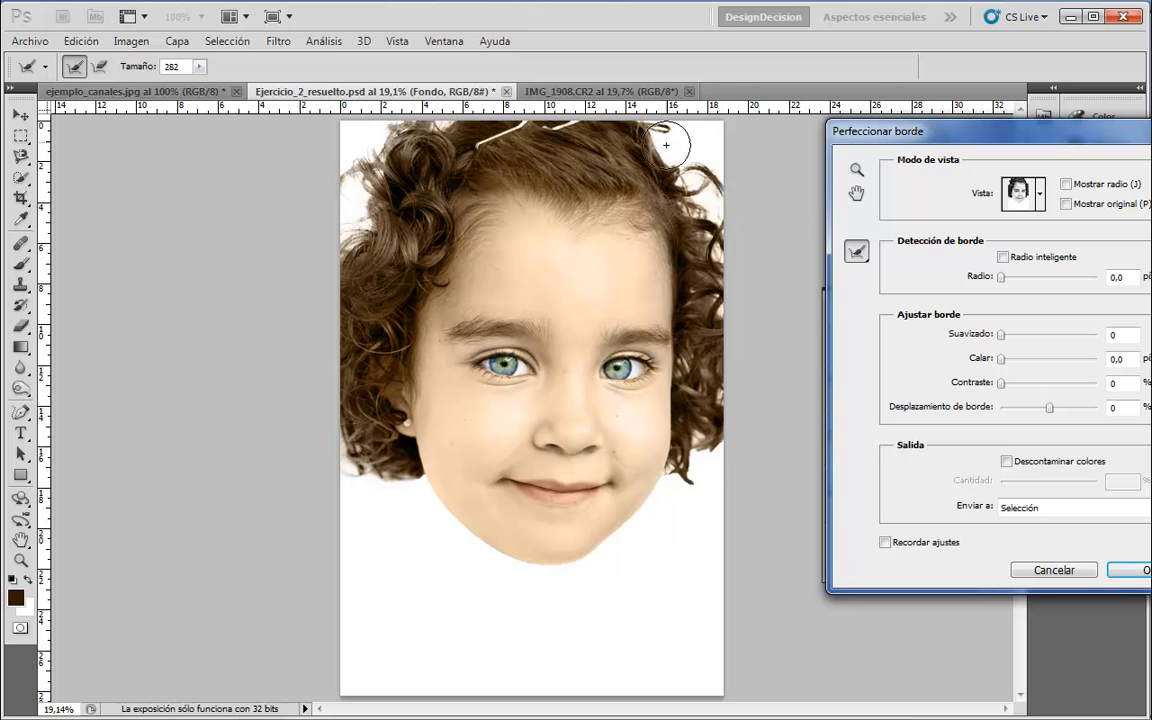
mouse_move(728, 383)
mouse_down()
mouse_move(718, 453)
mouse_move(705, 482)
mouse_move(692, 481)
mouse_move(726, 482)
mouse_up()
click(671, 491)
click(425, 501)
click(408, 491)
click(383, 478)
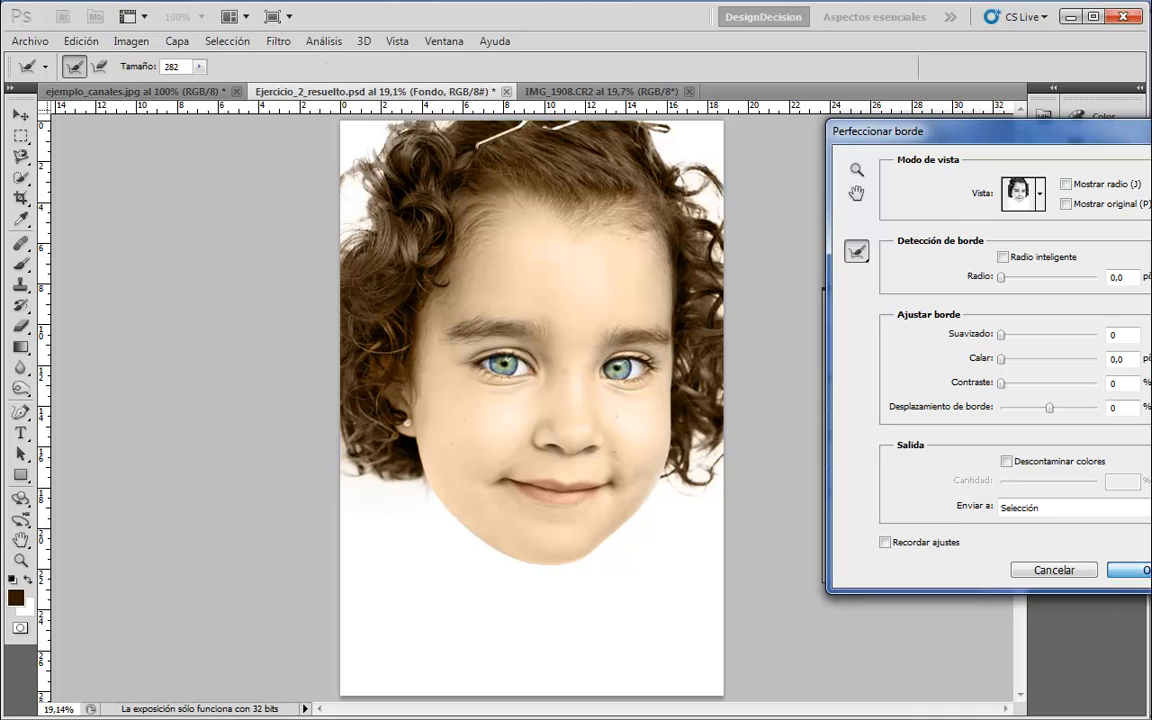
key(Return)
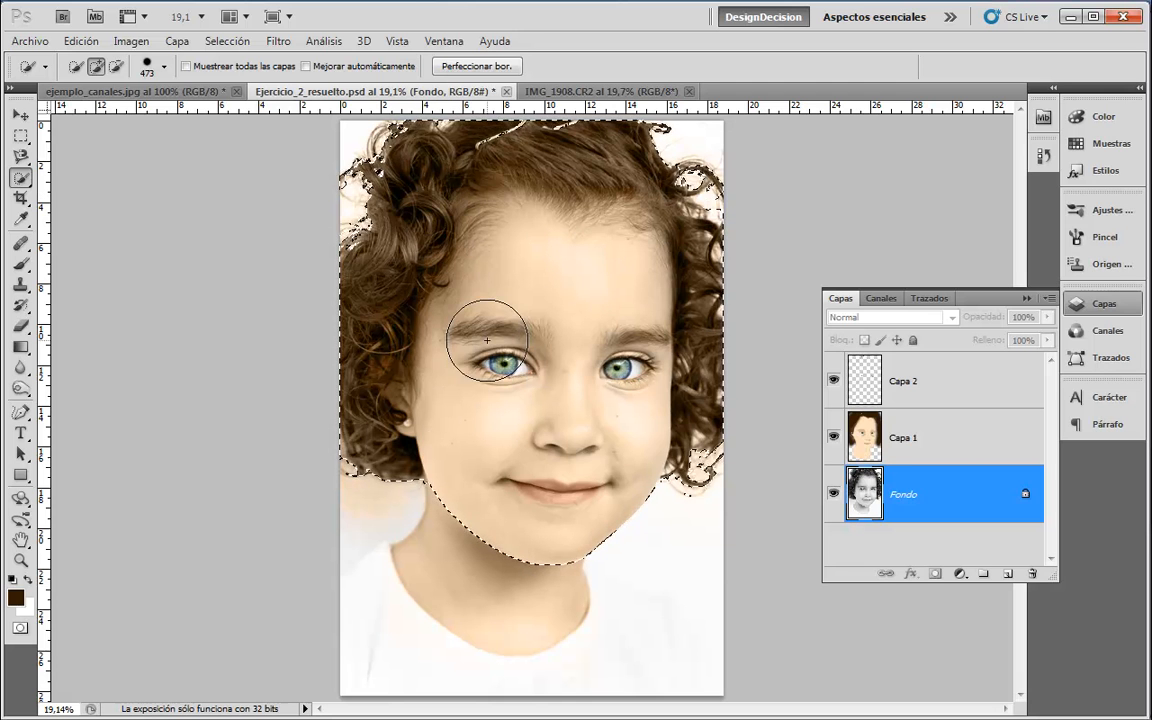
Step: Invert the selection, hide the Fondo layer, and delete the color outside the hair and face from Capa 1
click(229, 41)
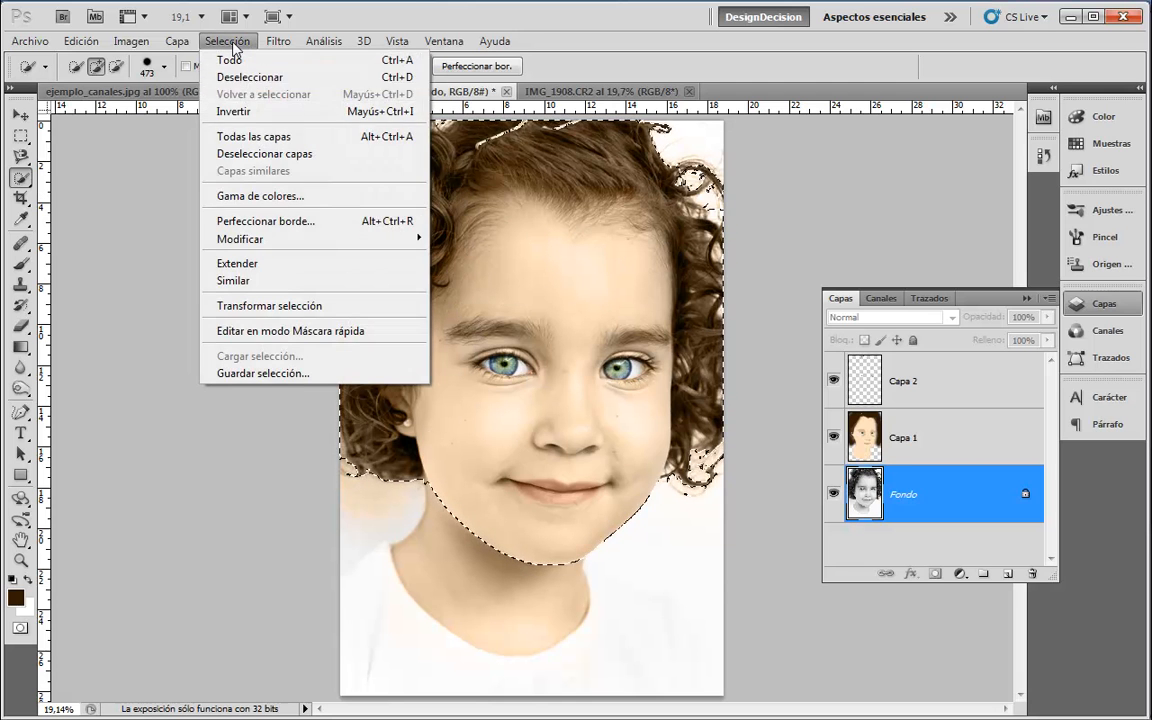
click(249, 112)
click(944, 437)
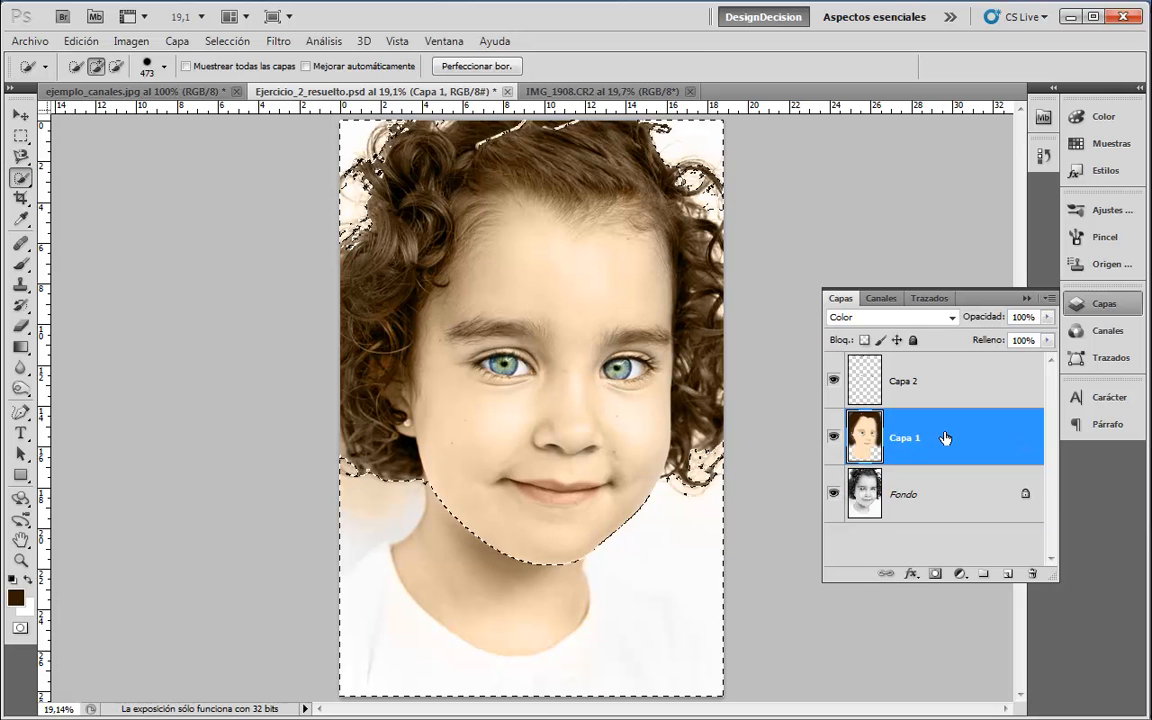
click(834, 494)
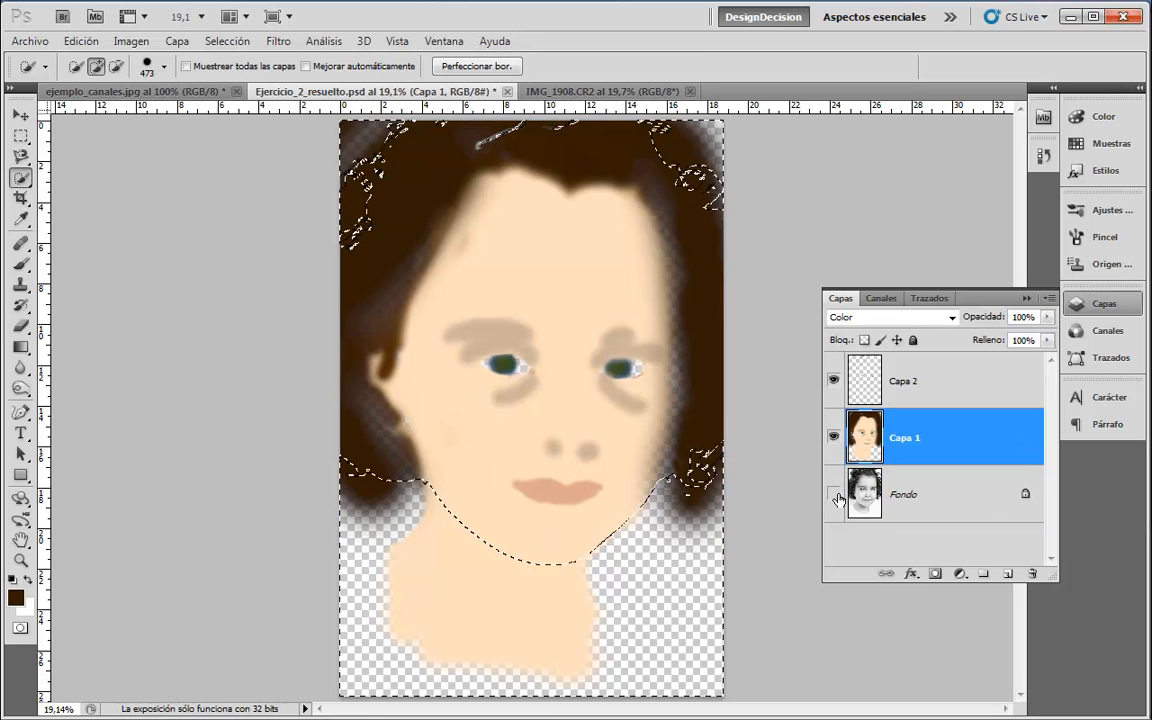
key(Delete)
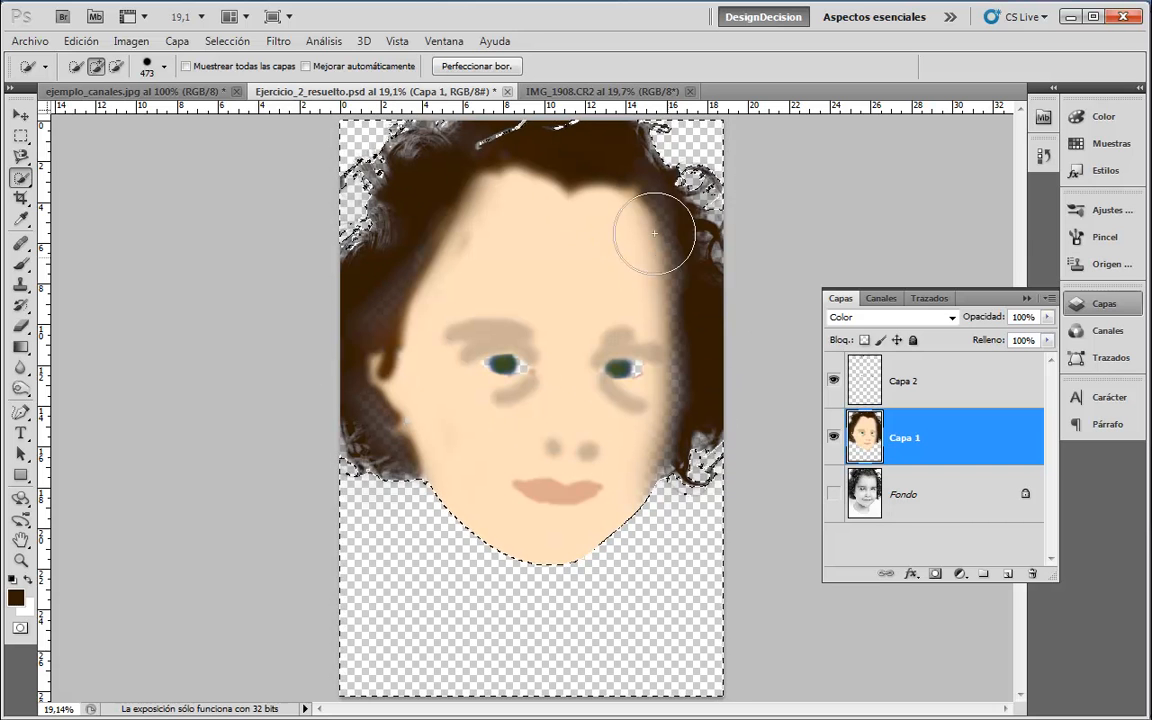
Step: Show the Fondo layer again and leave the portrait without an active selection
key(ctrl+d)
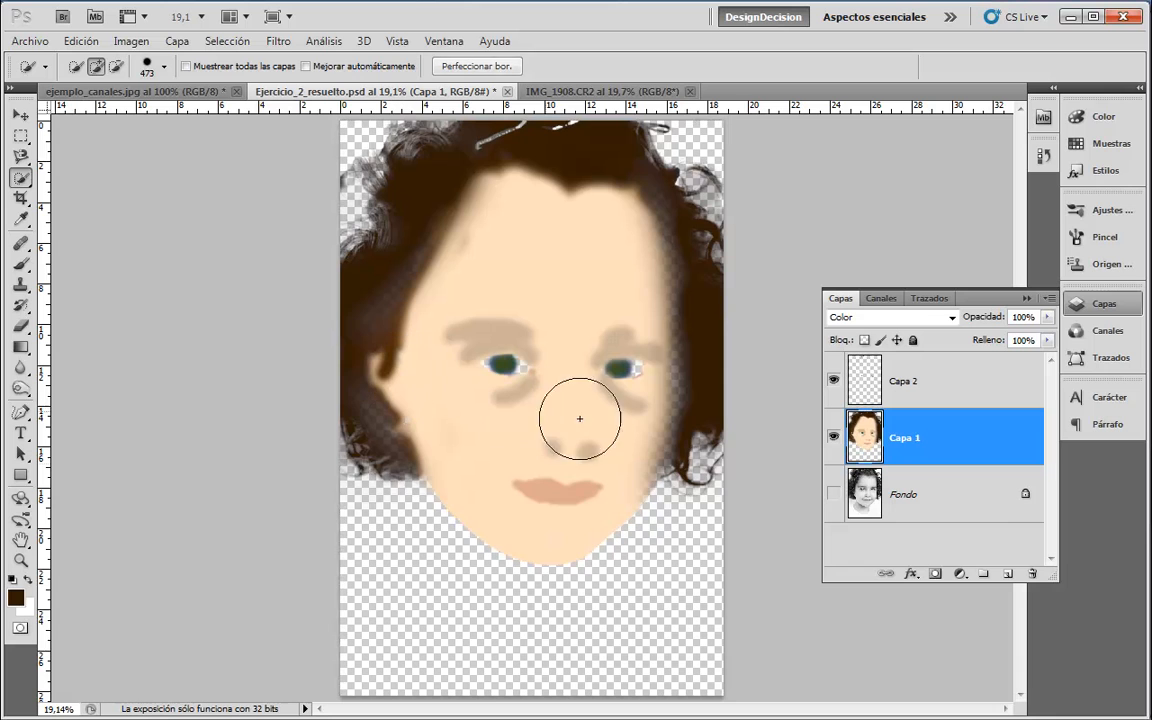
click(834, 495)
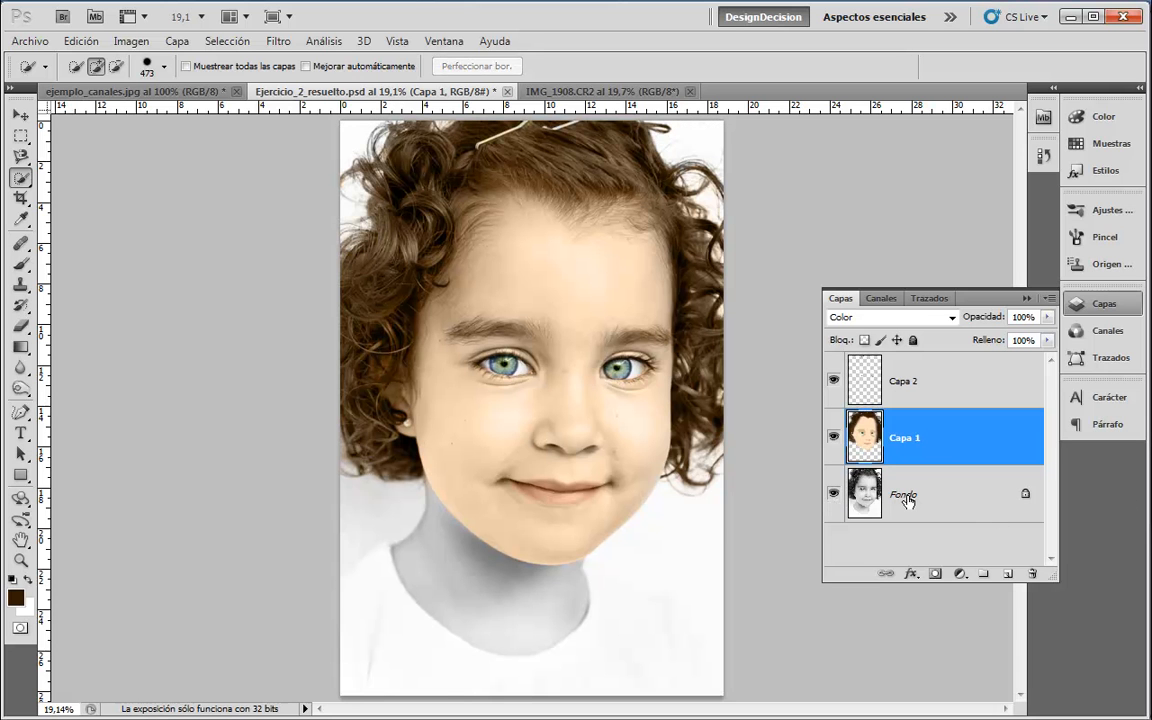
key(ctrl+shift+d)
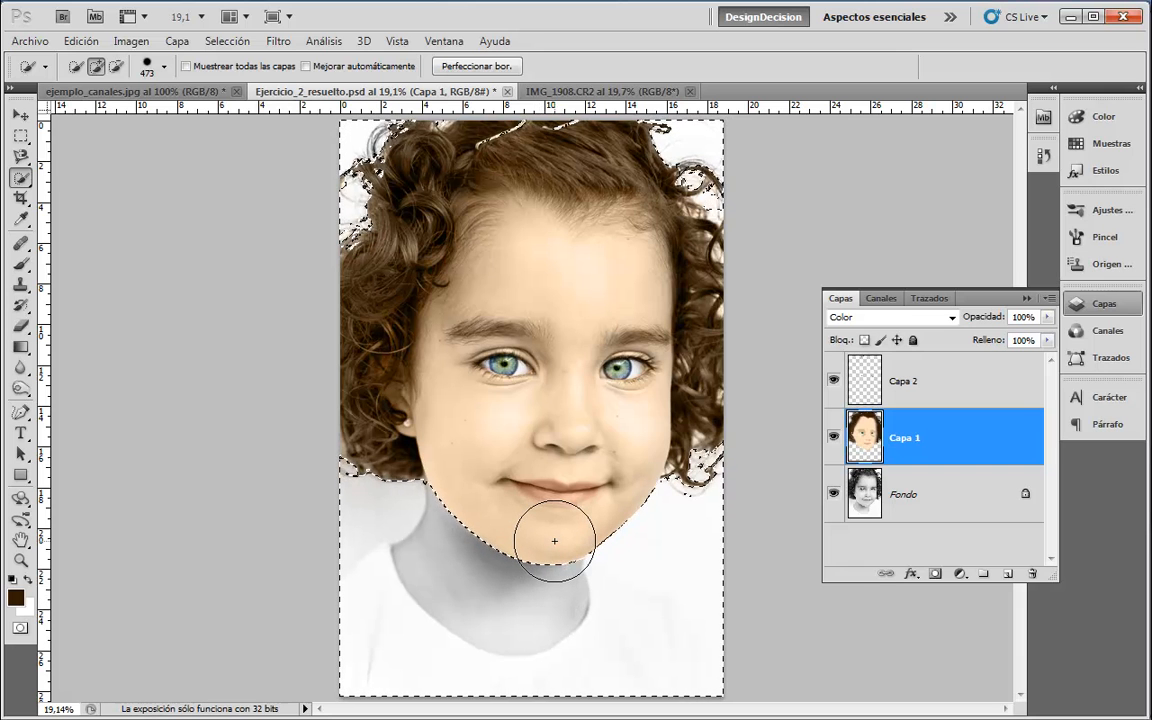
key(ctrl+d)
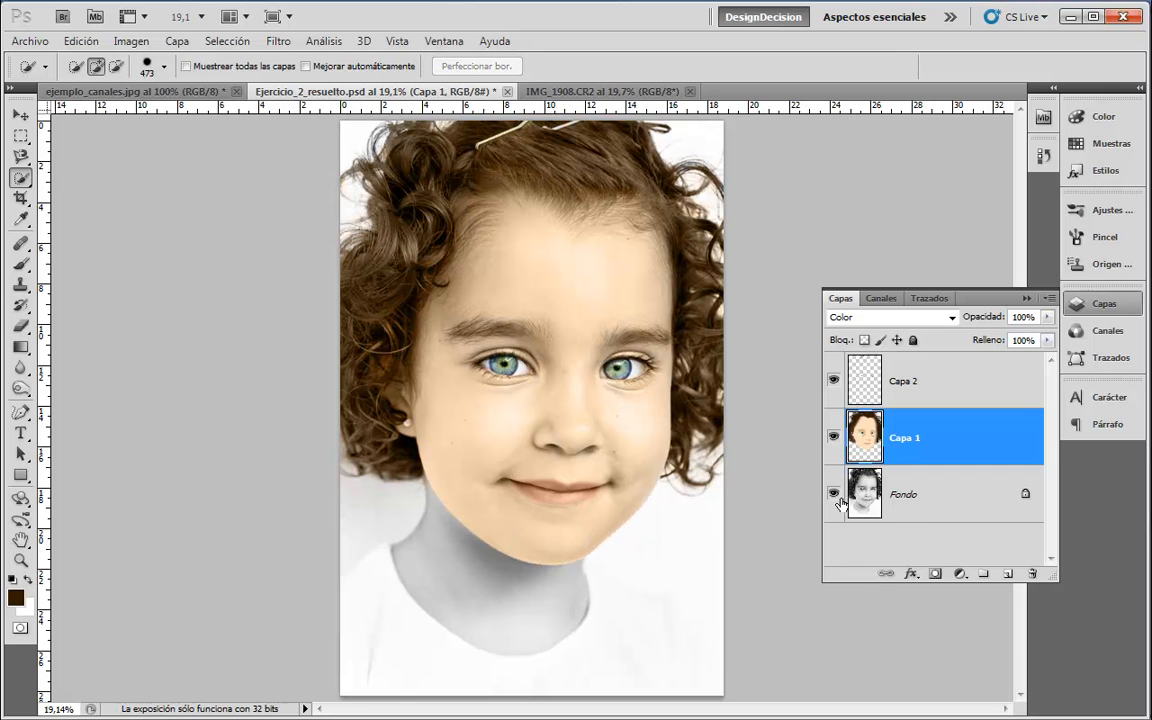
Step: Sample the girl's facial skin tone from Capa 1 as the Brush color with Fondo temporarily hidden, and show Fondo again
click(834, 494)
click(19, 265)
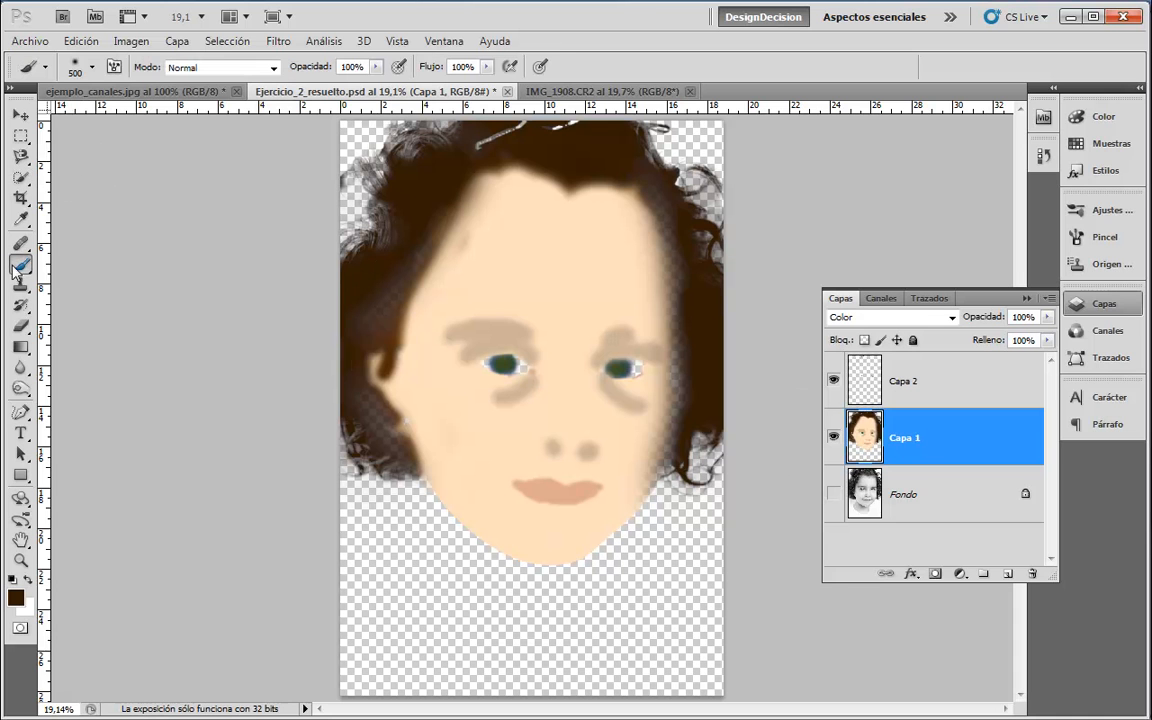
alt+click(477, 438)
click(833, 496)
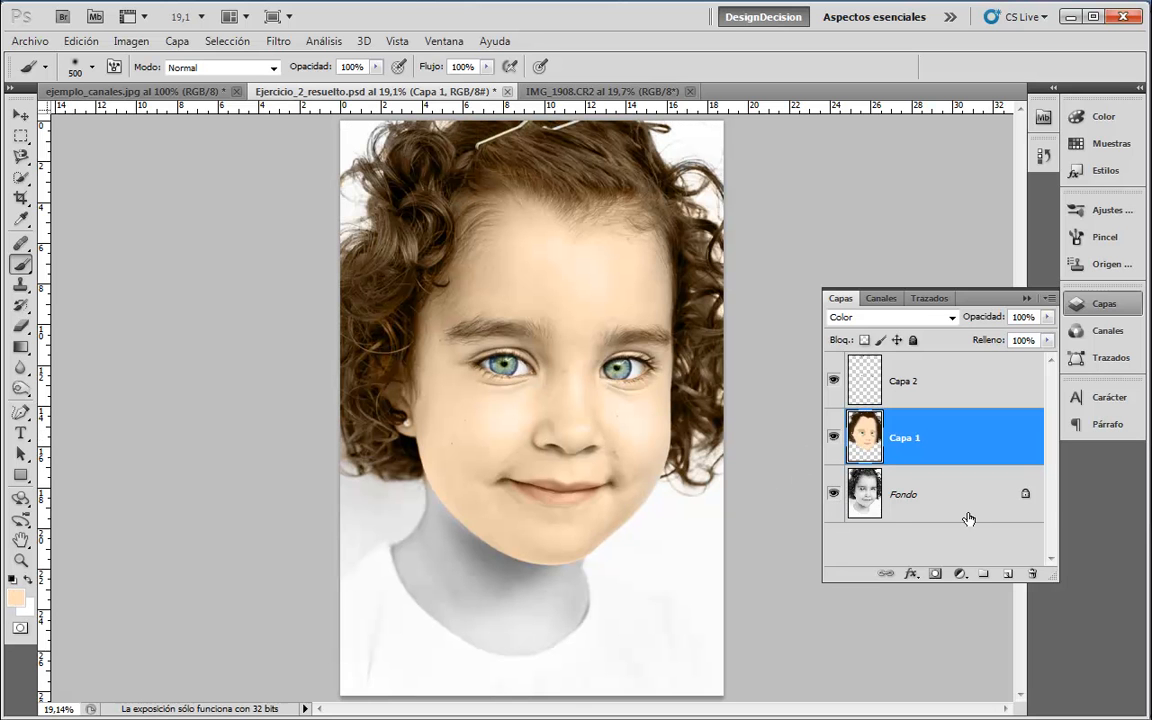
Step: Reduce the brush size to 200 and paint the sampled skin tone over the girl's gray neck on Capa 1
key(bracketleft)
key(bracketleft)
key(bracketleft)
key(bracketleft)
mouse_move(487, 570)
mouse_down()
mouse_move(478, 540)
mouse_move(437, 496)
mouse_move(401, 555)
mouse_move(446, 552)
mouse_move(489, 643)
mouse_move(514, 591)
mouse_move(548, 622)
mouse_move(565, 612)
mouse_move(571, 561)
mouse_move(579, 622)
mouse_move(453, 607)
mouse_move(520, 658)
mouse_up()
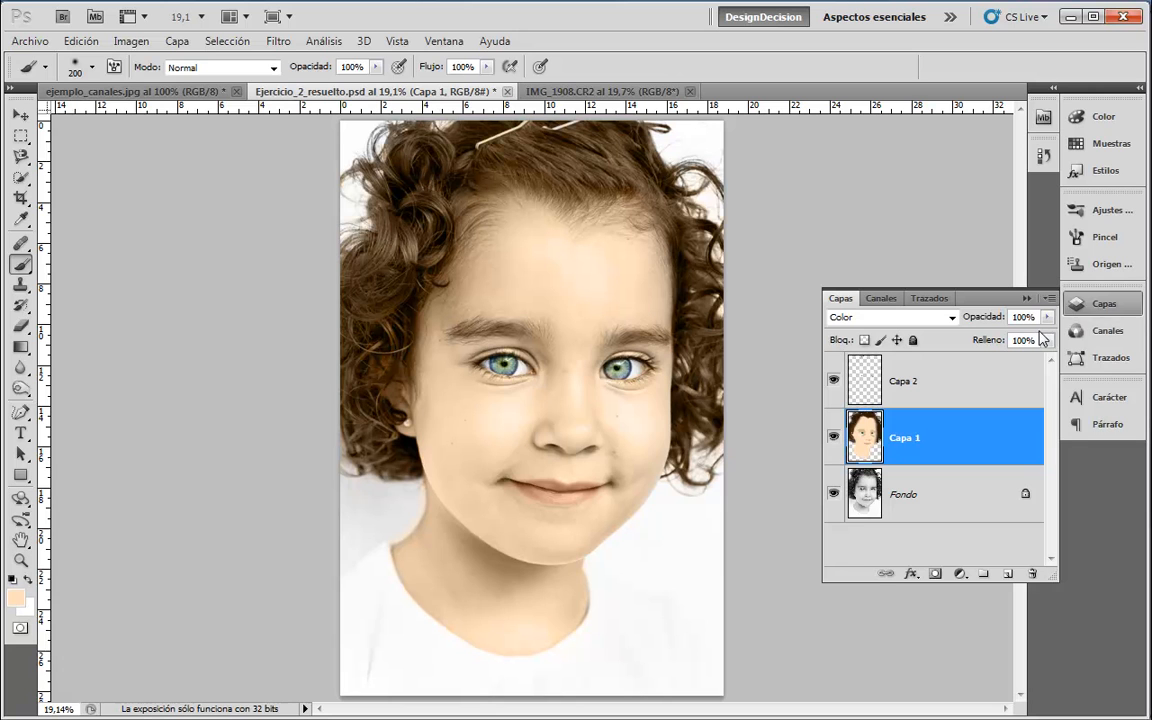
Step: Compare the retouched portrait with the originally opened Ejercicio_2_resuelto.psd state in the history, and return to the latest brush state
click(1093, 318)
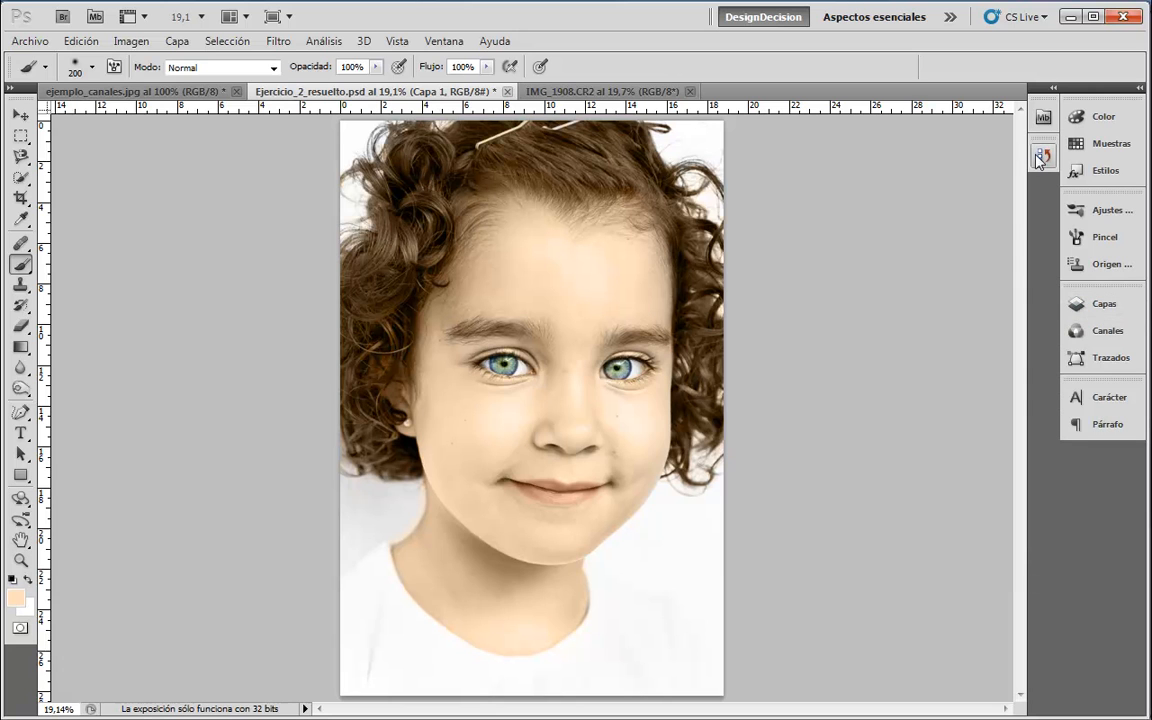
click(1043, 155)
drag(1019, 214, 1019, 178)
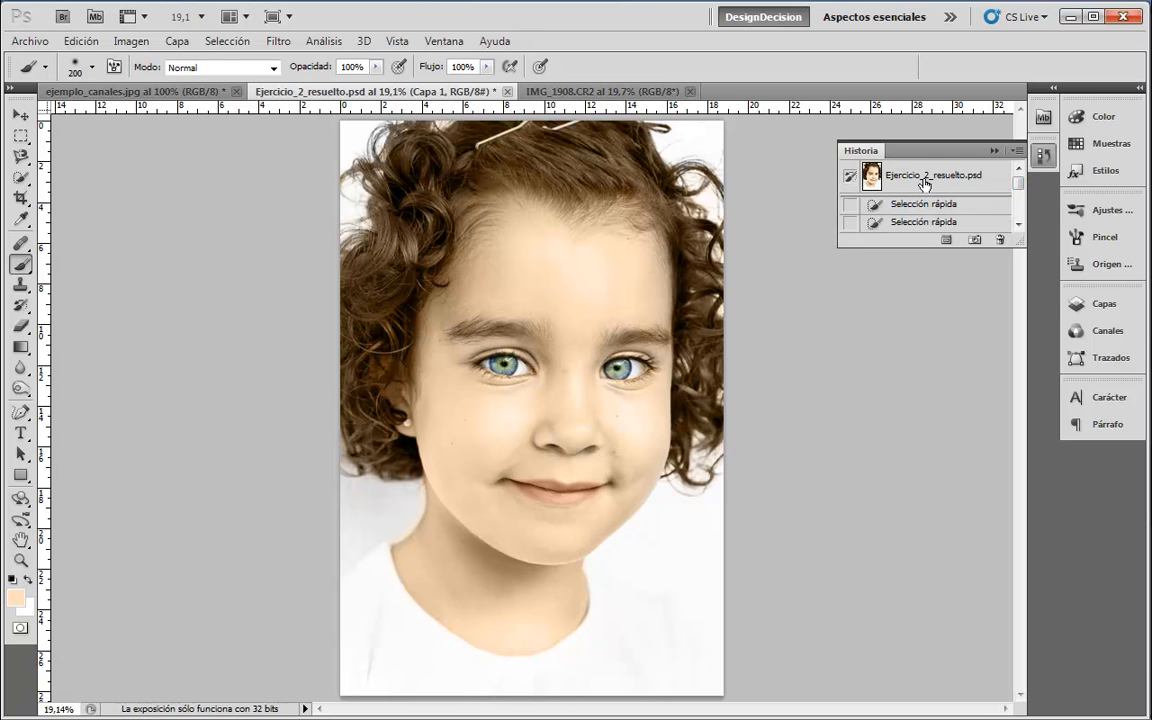
click(925, 184)
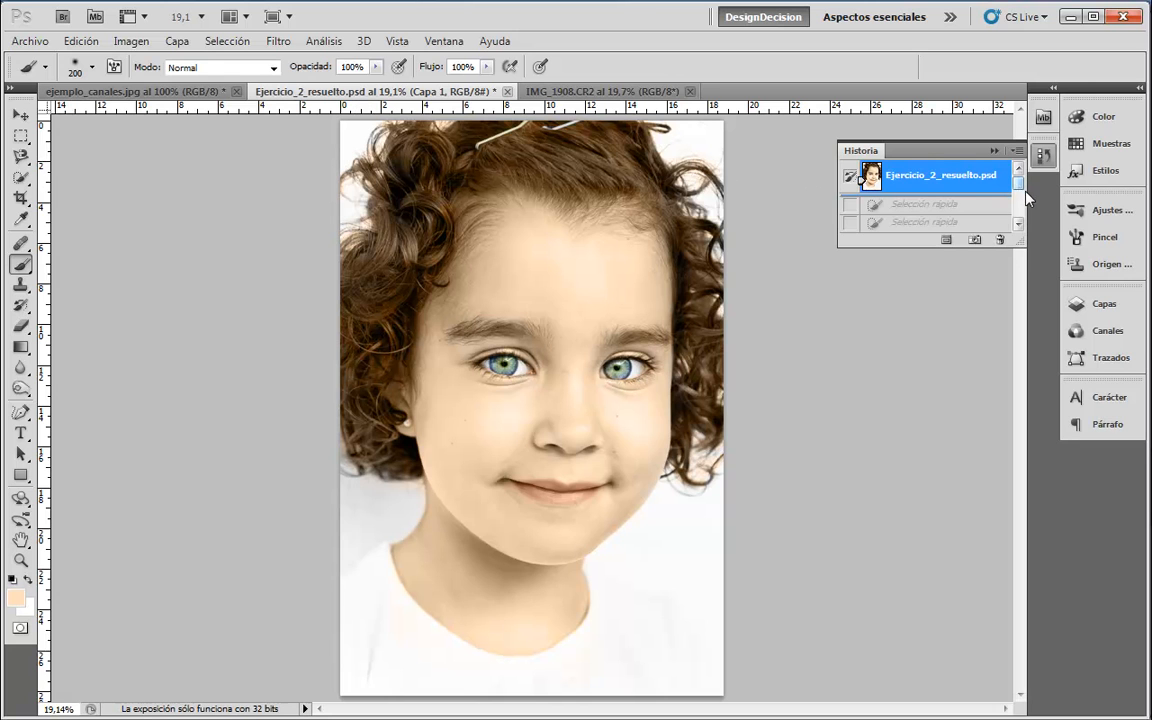
key(ctrl+z)
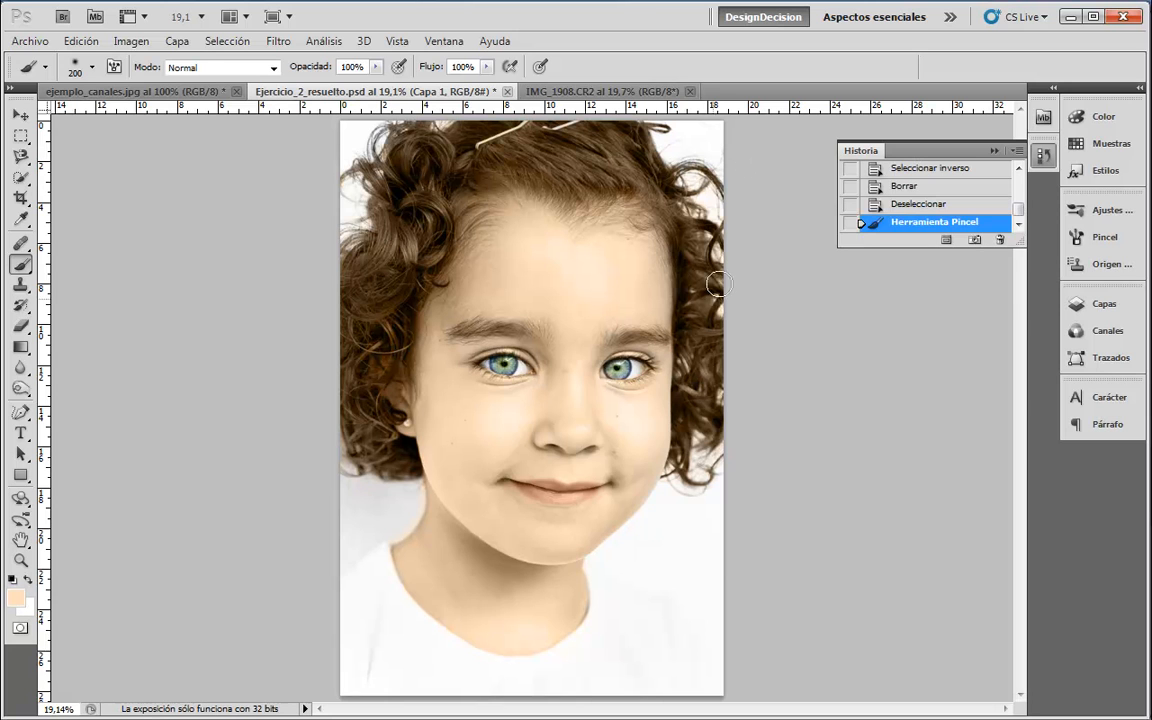
click(1043, 157)
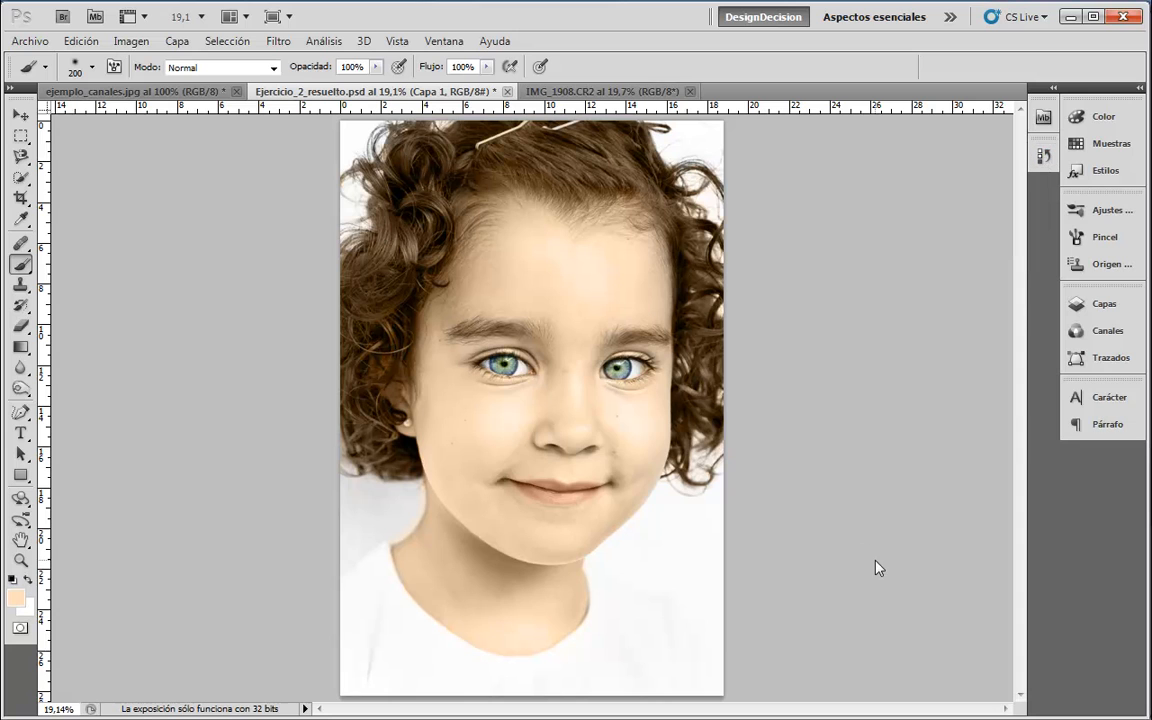